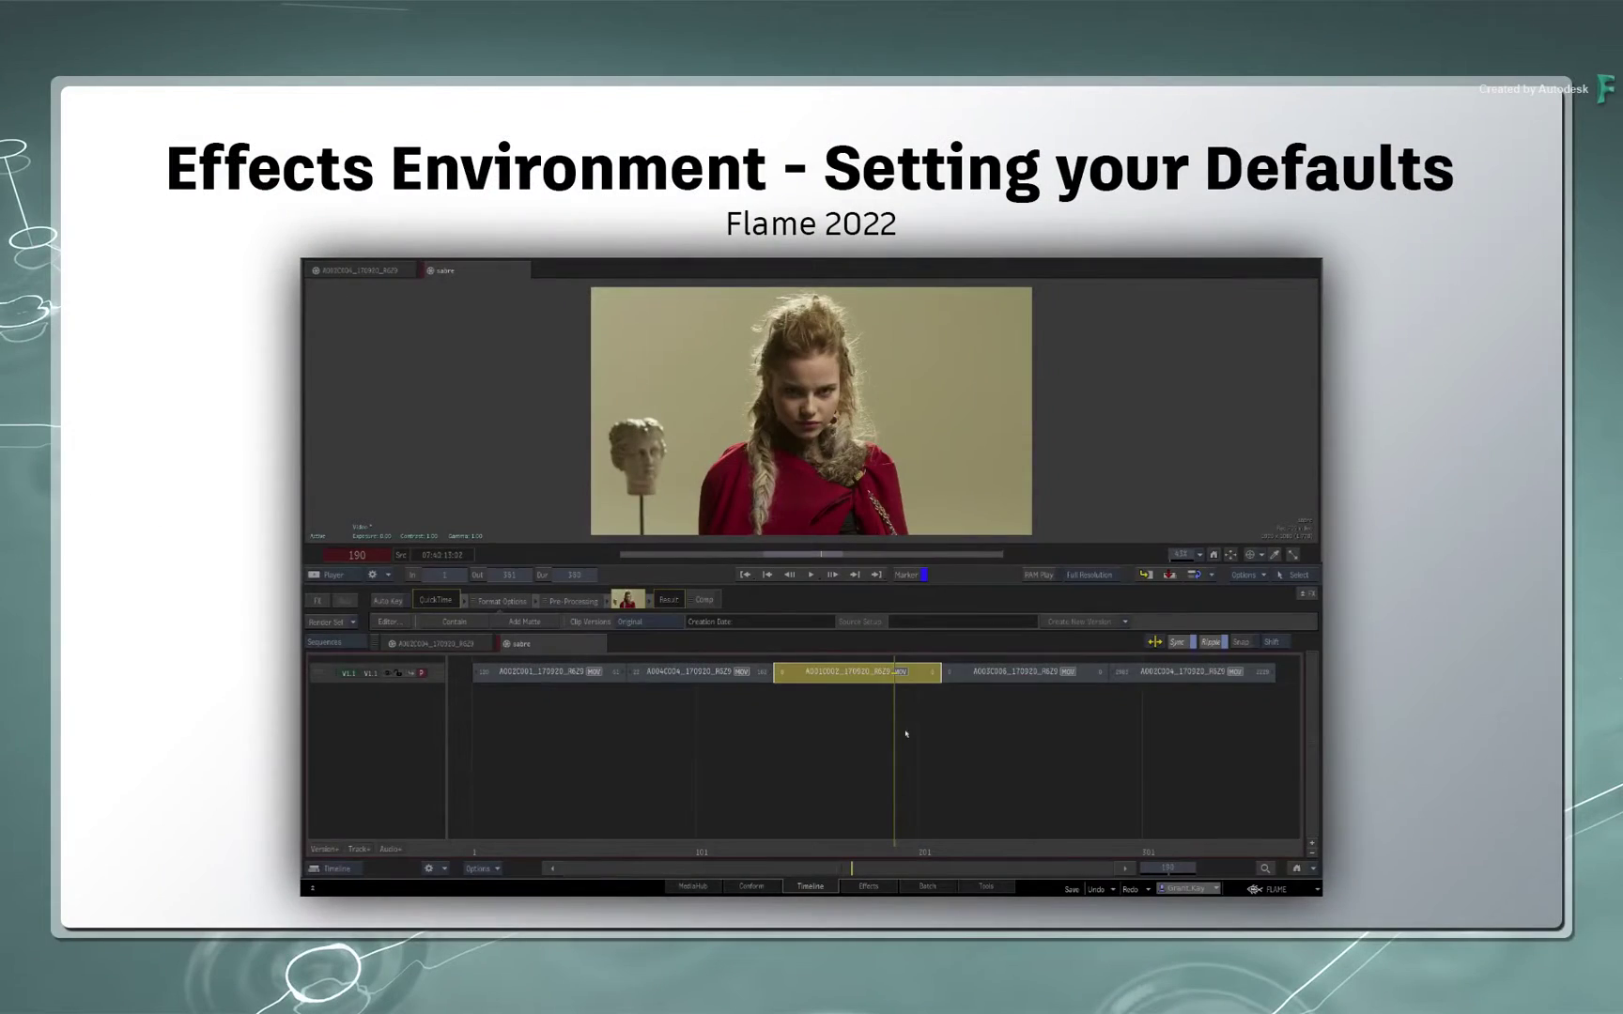
# Select the A001C002 clip and open it in the Effects environment
pyautogui.click(856, 888)
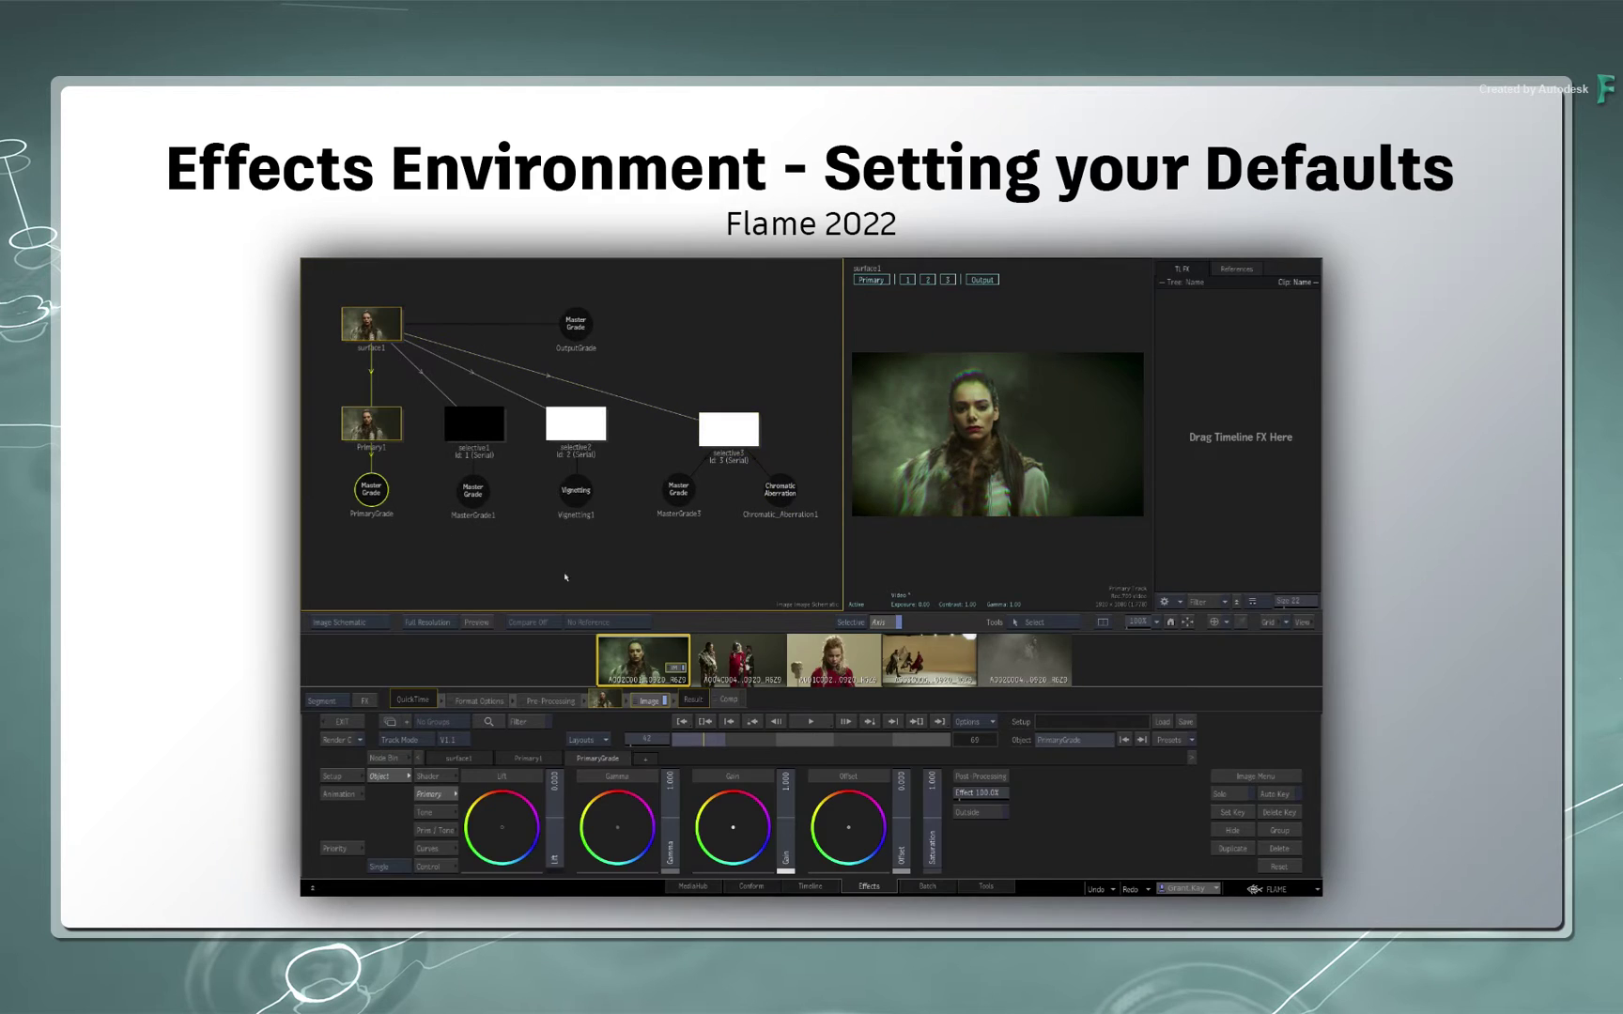
pyautogui.click(340, 776)
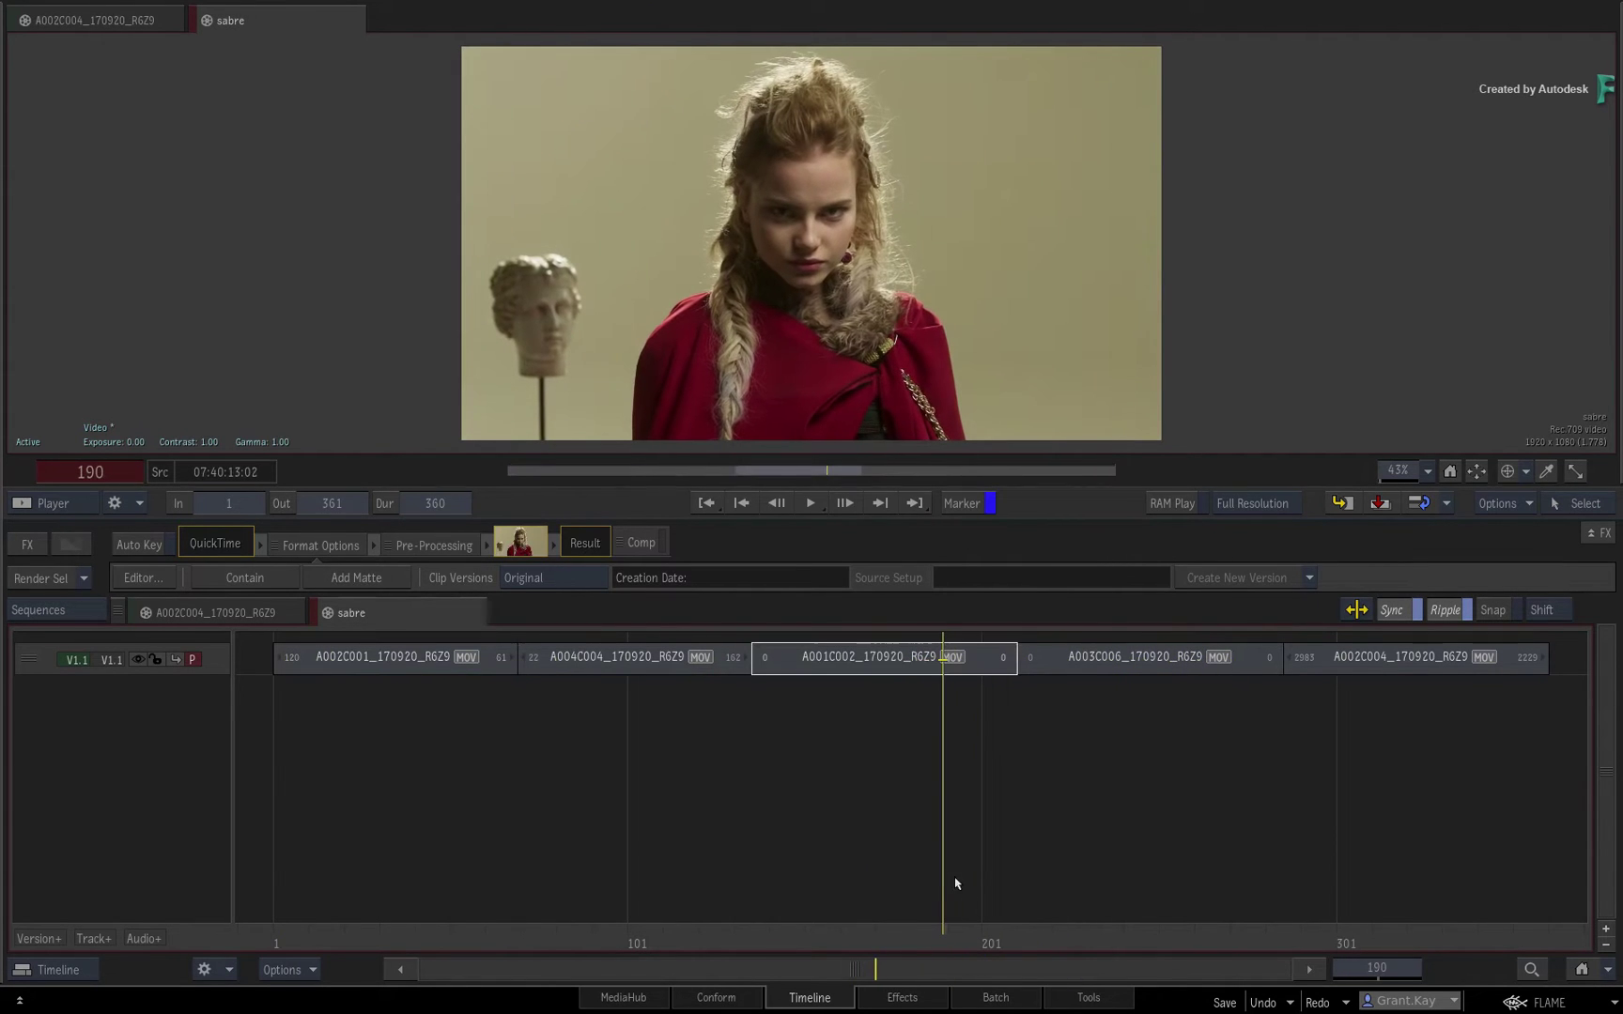
pyautogui.click(971, 672)
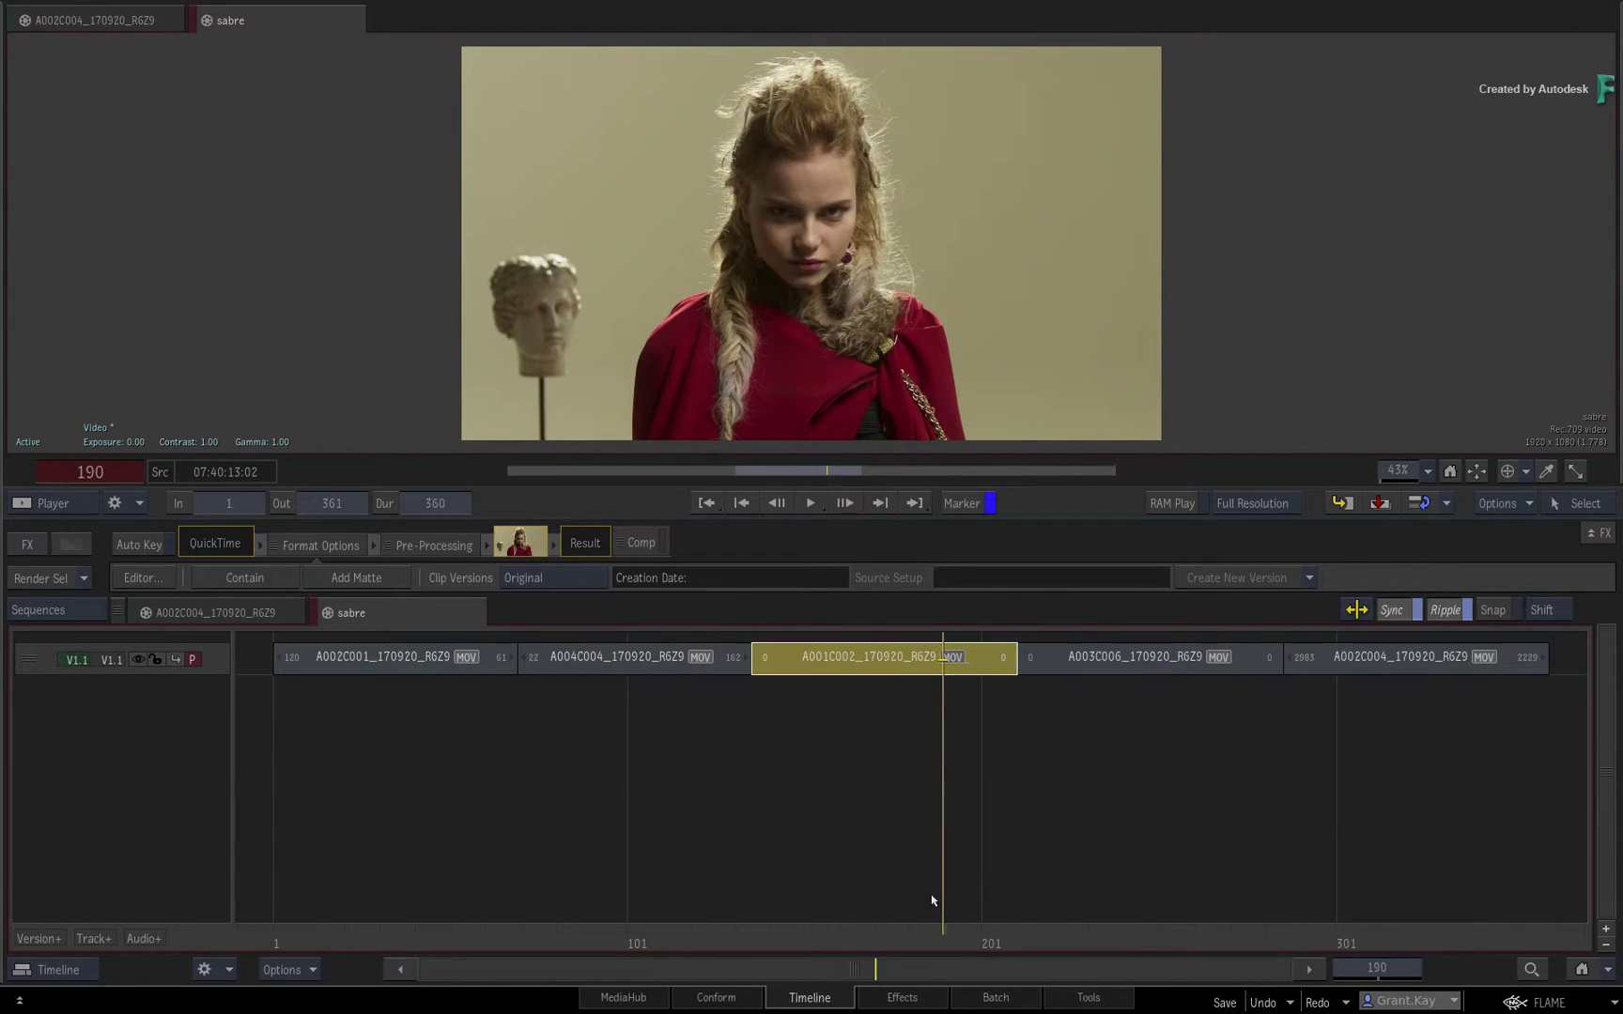
pyautogui.click(883, 999)
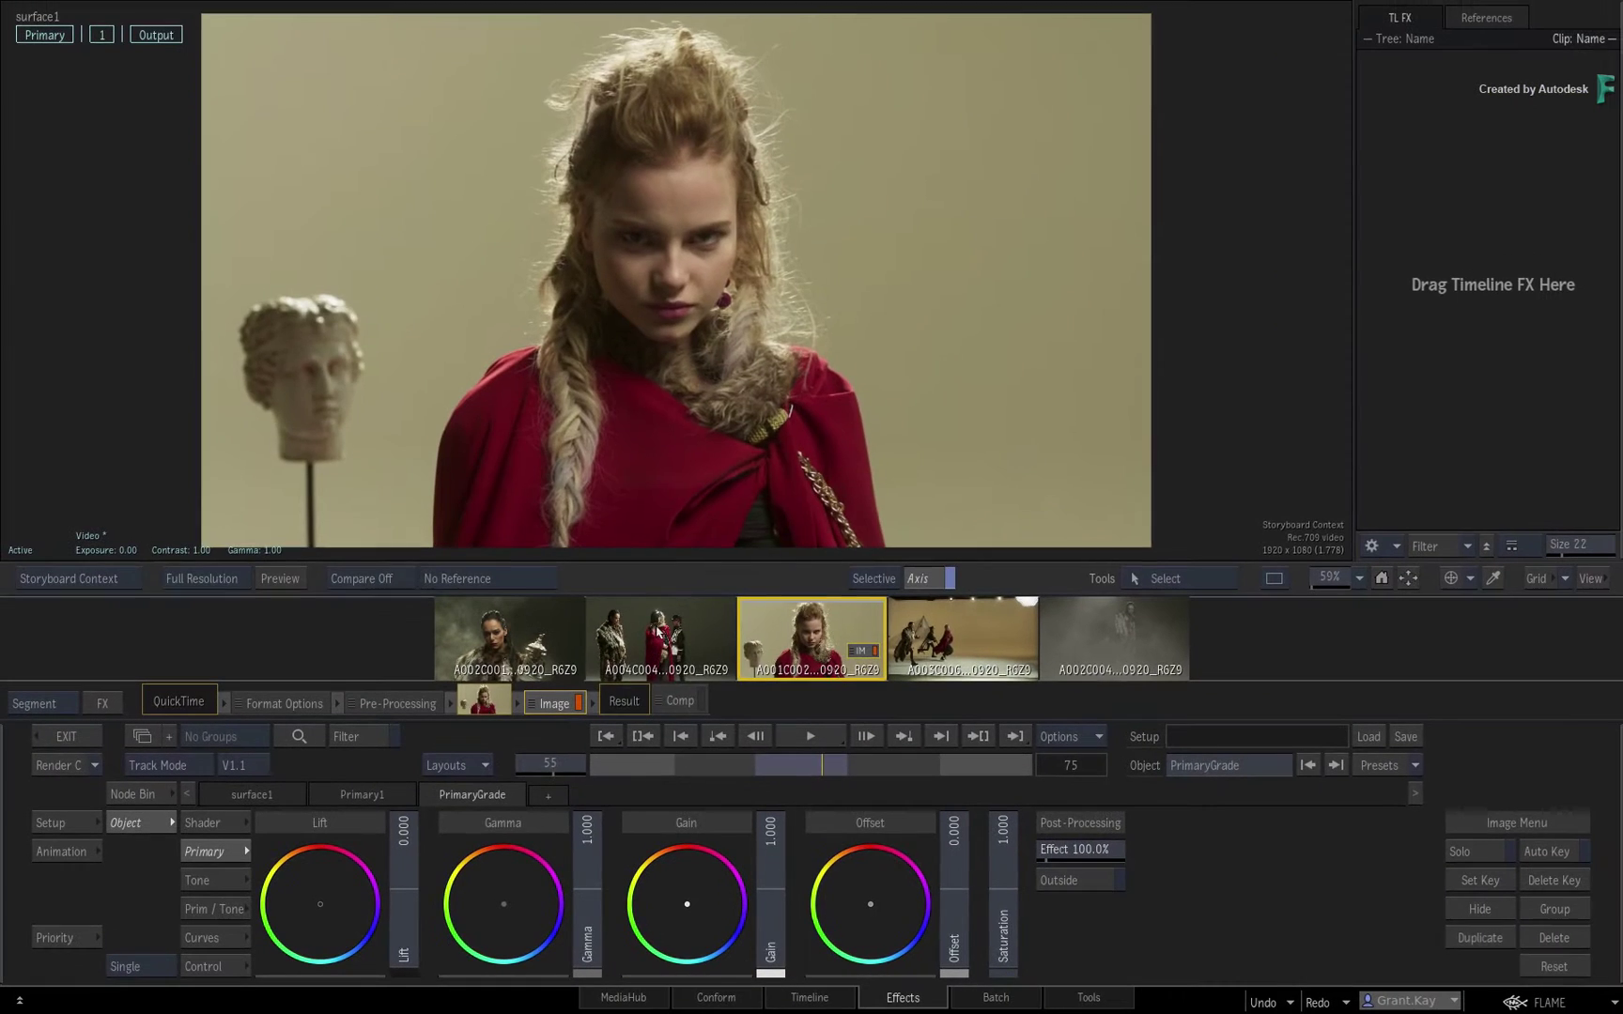
# Inspect the Image FX on A004C004, A002C001 and A003C006, ending back on A001C002
pyautogui.click(952, 260)
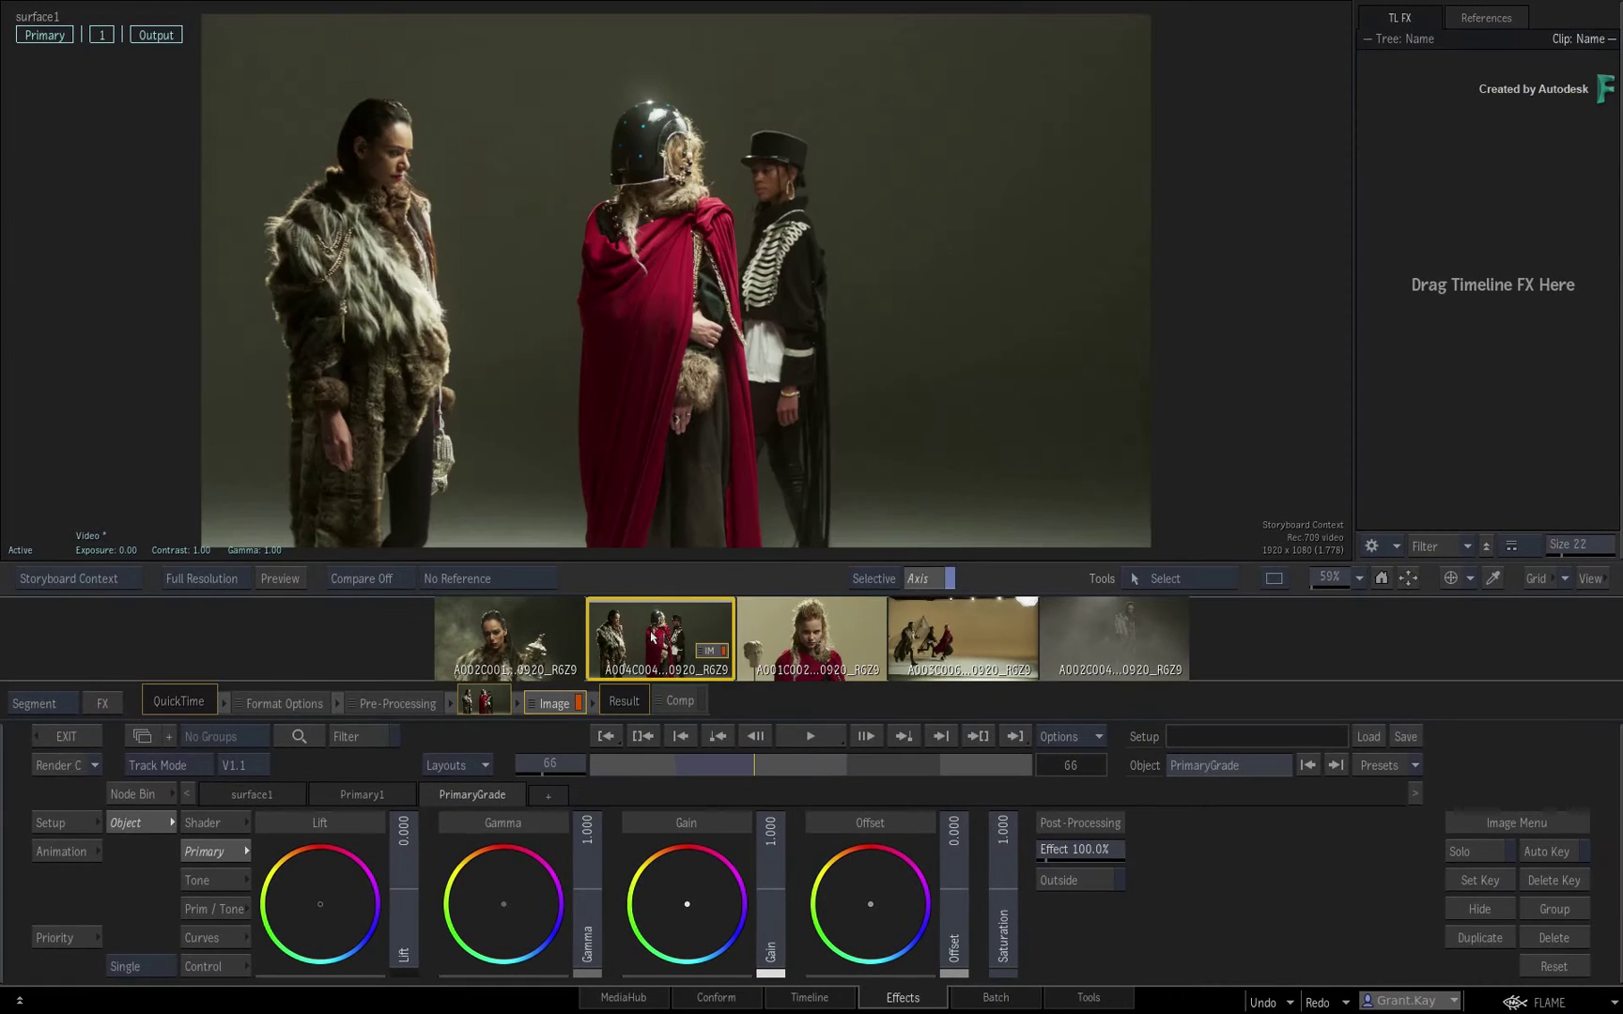
pyautogui.click(534, 638)
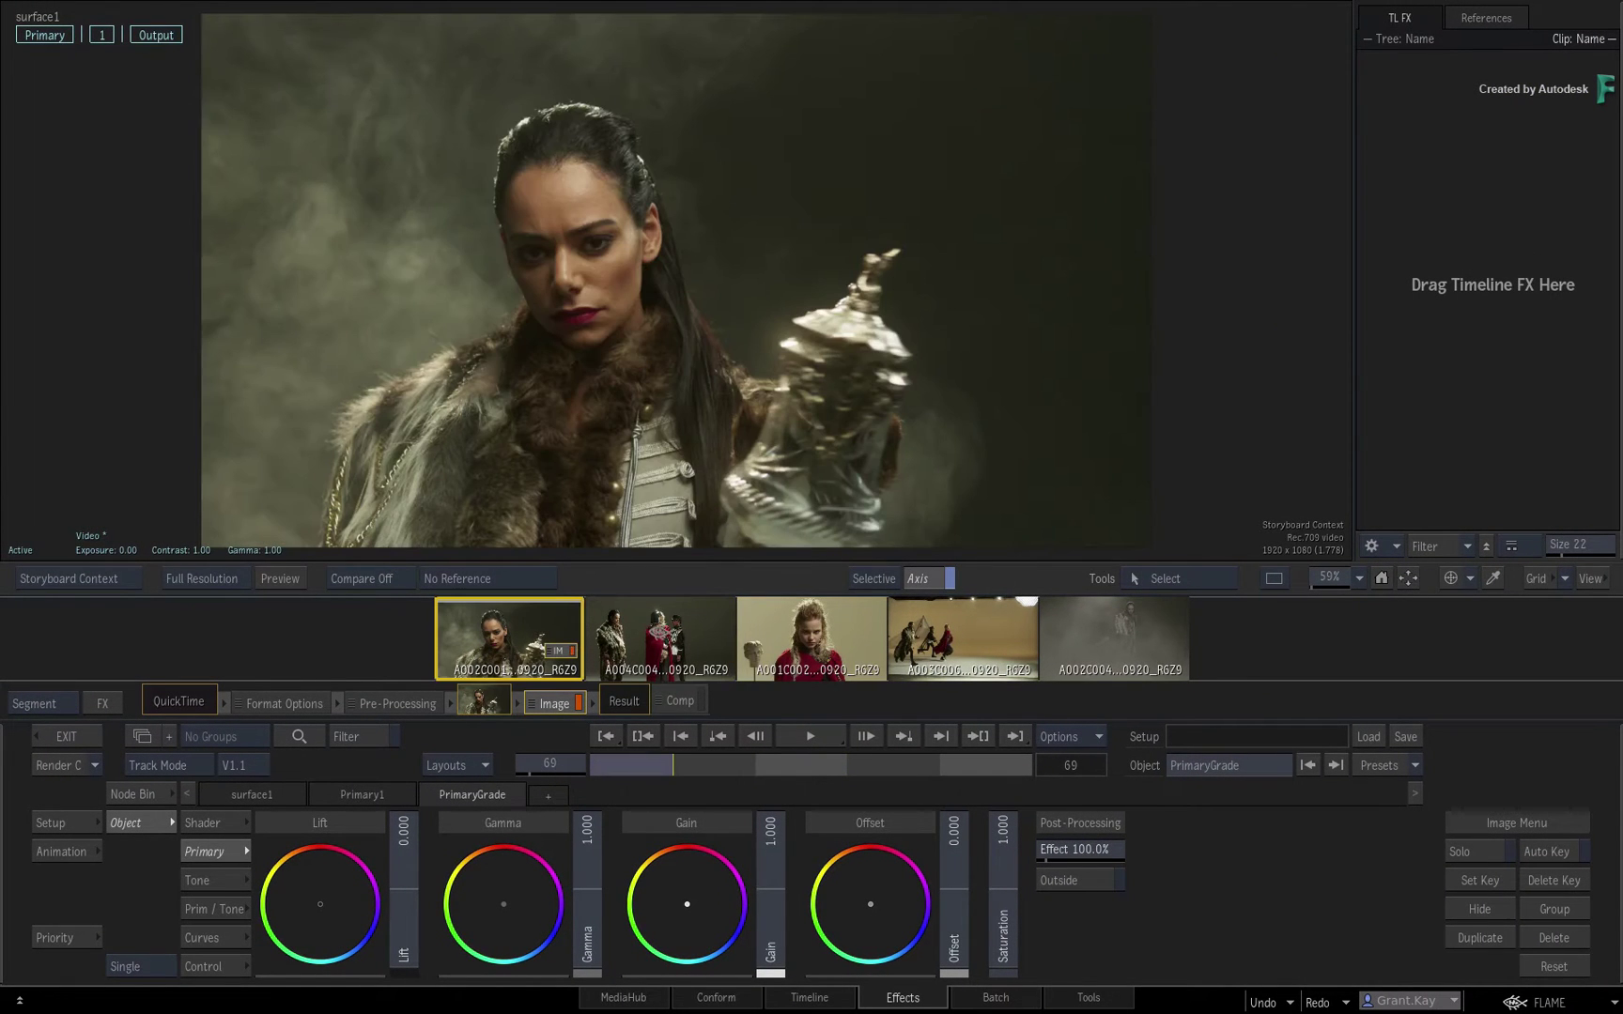
pyautogui.click(664, 641)
pyautogui.click(789, 636)
pyautogui.click(951, 636)
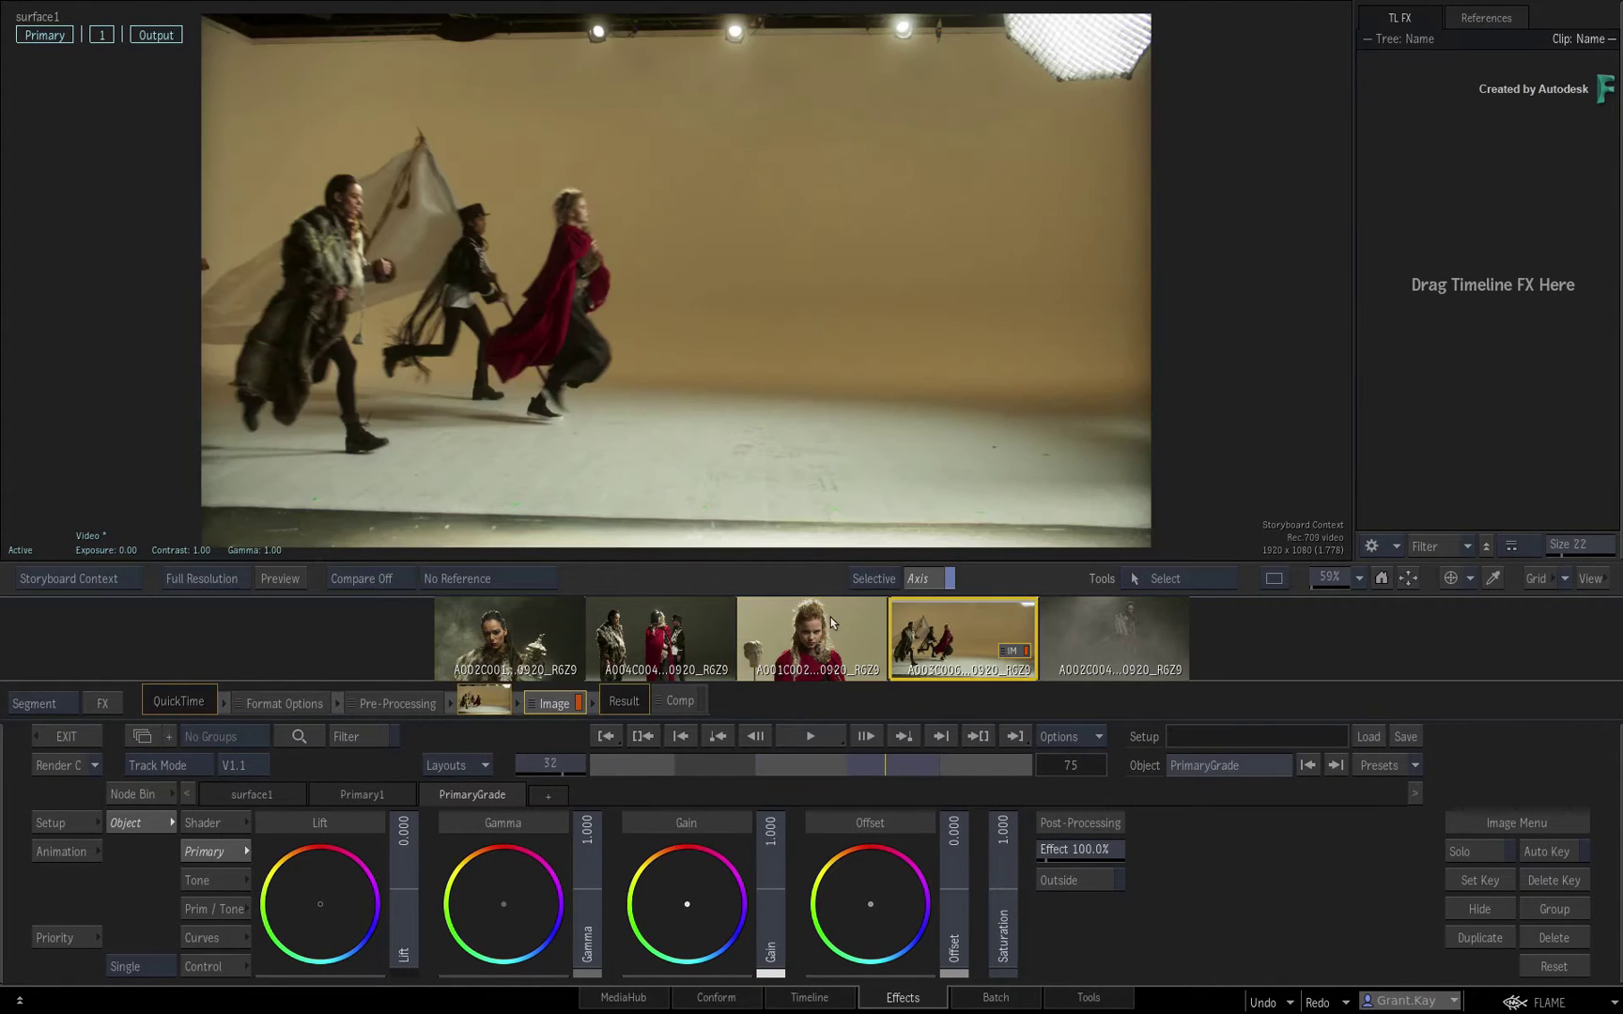
pyautogui.click(815, 630)
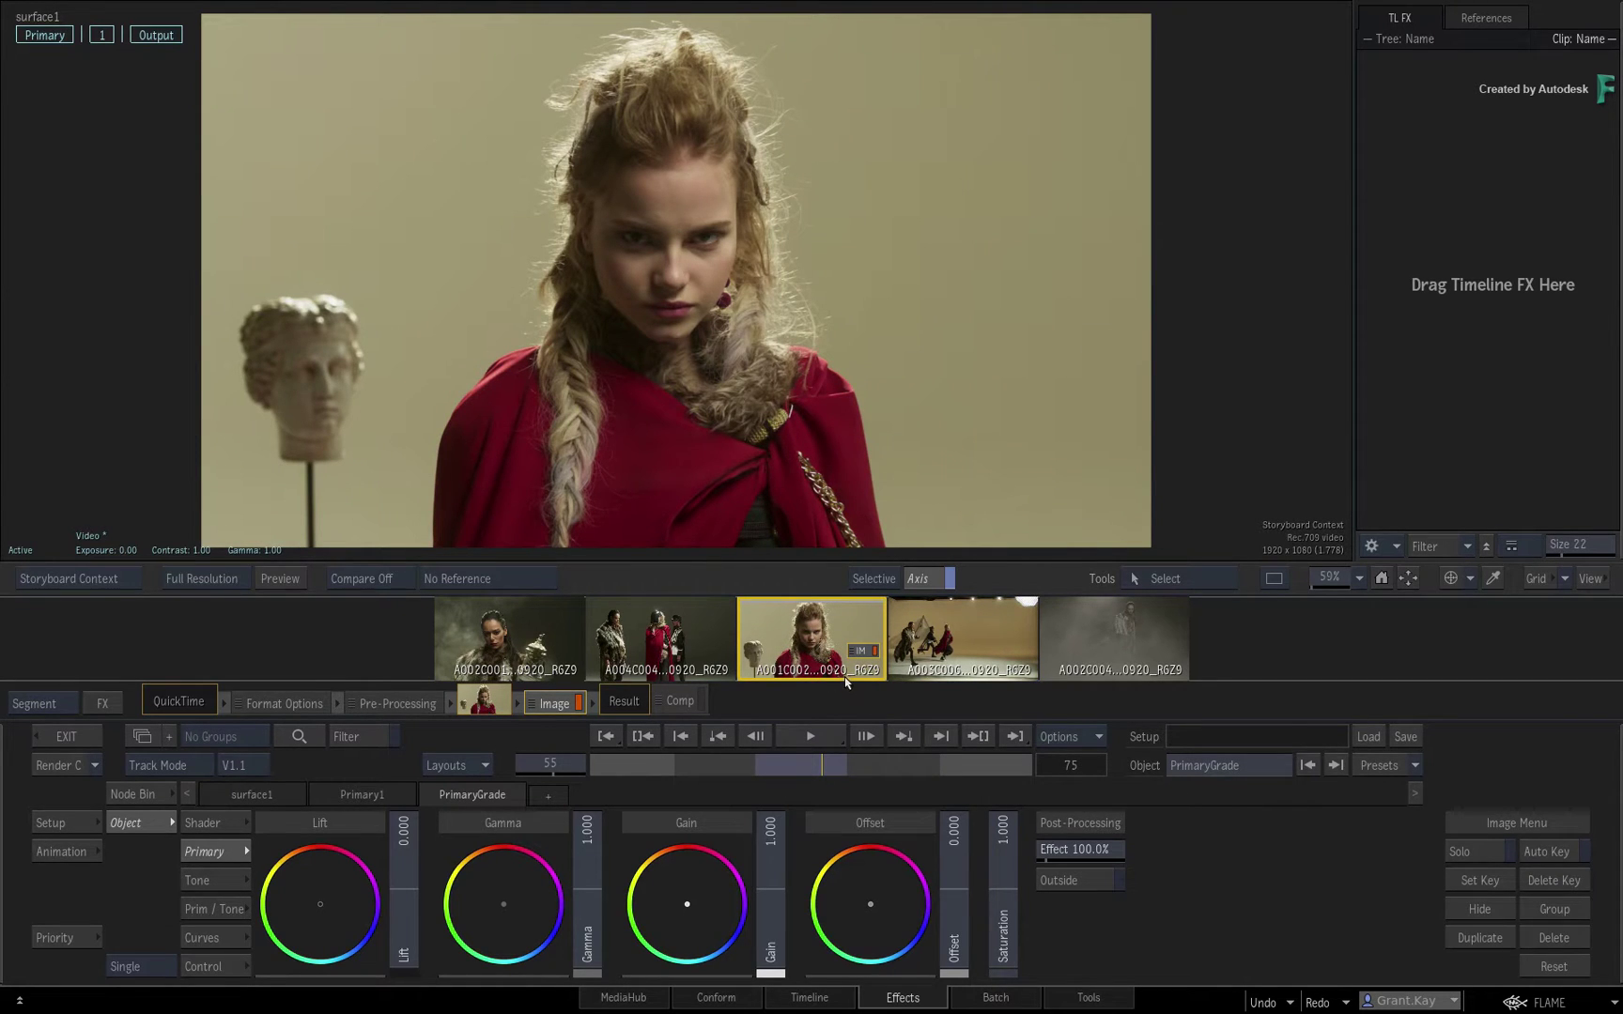
# Swap A001C002's Image effect for 2D Transform and check A004C004 and A002C001
pyautogui.click(718, 700)
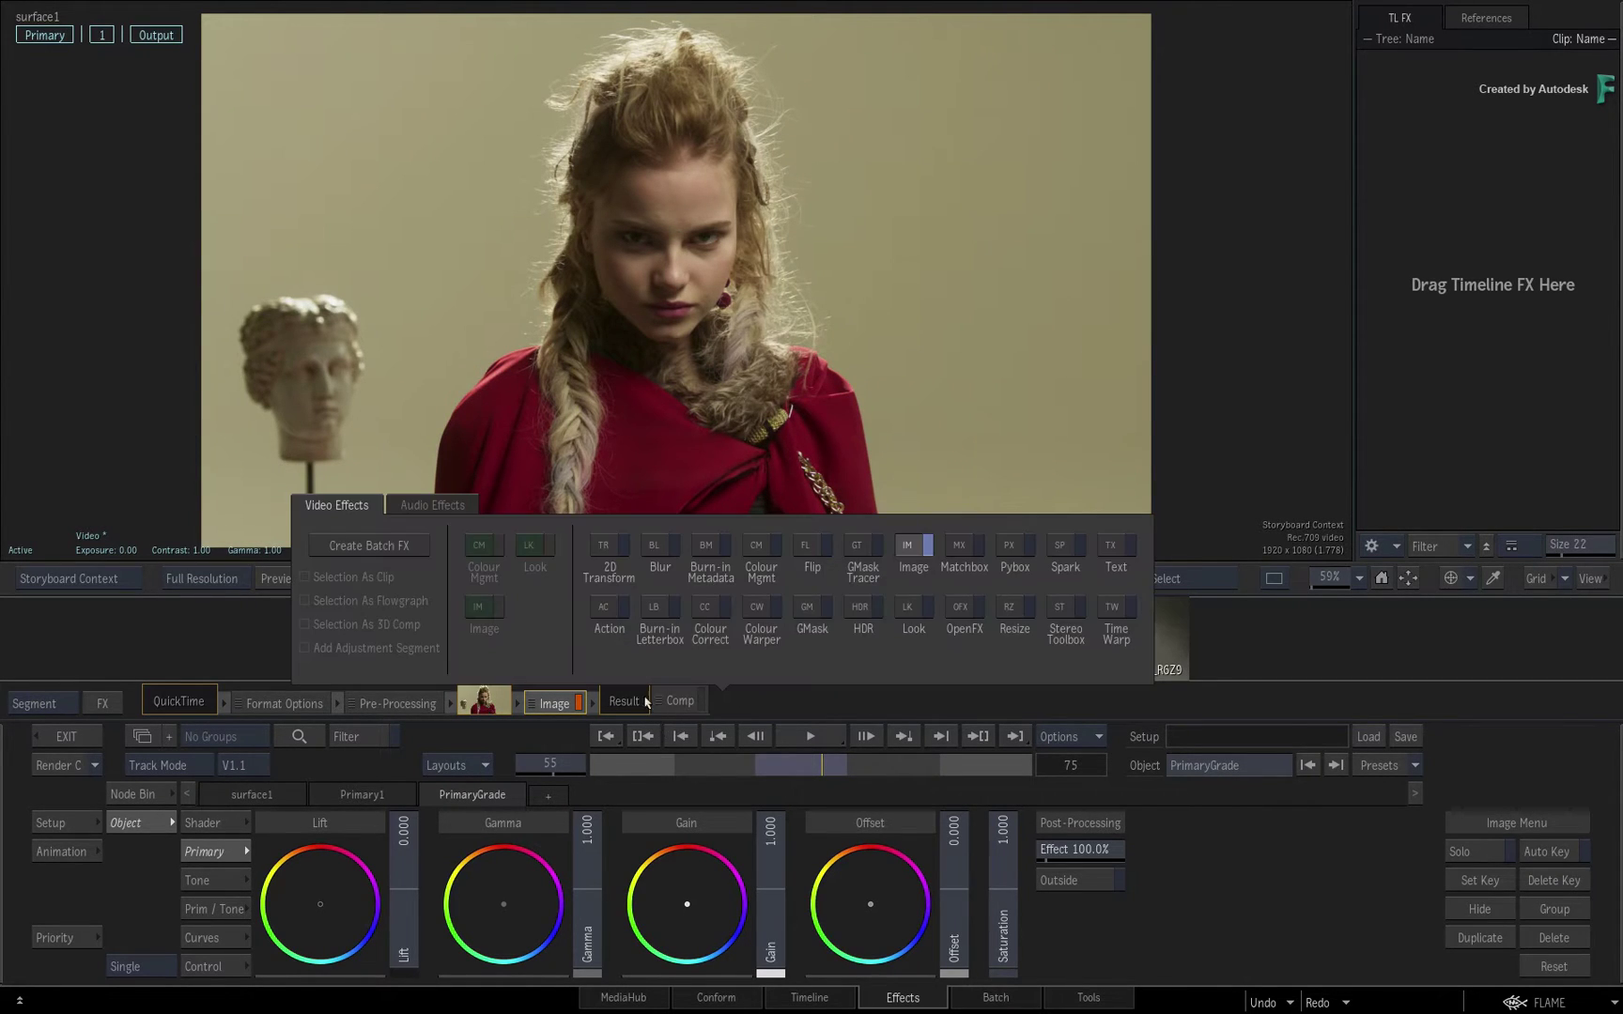
pyautogui.click(609, 552)
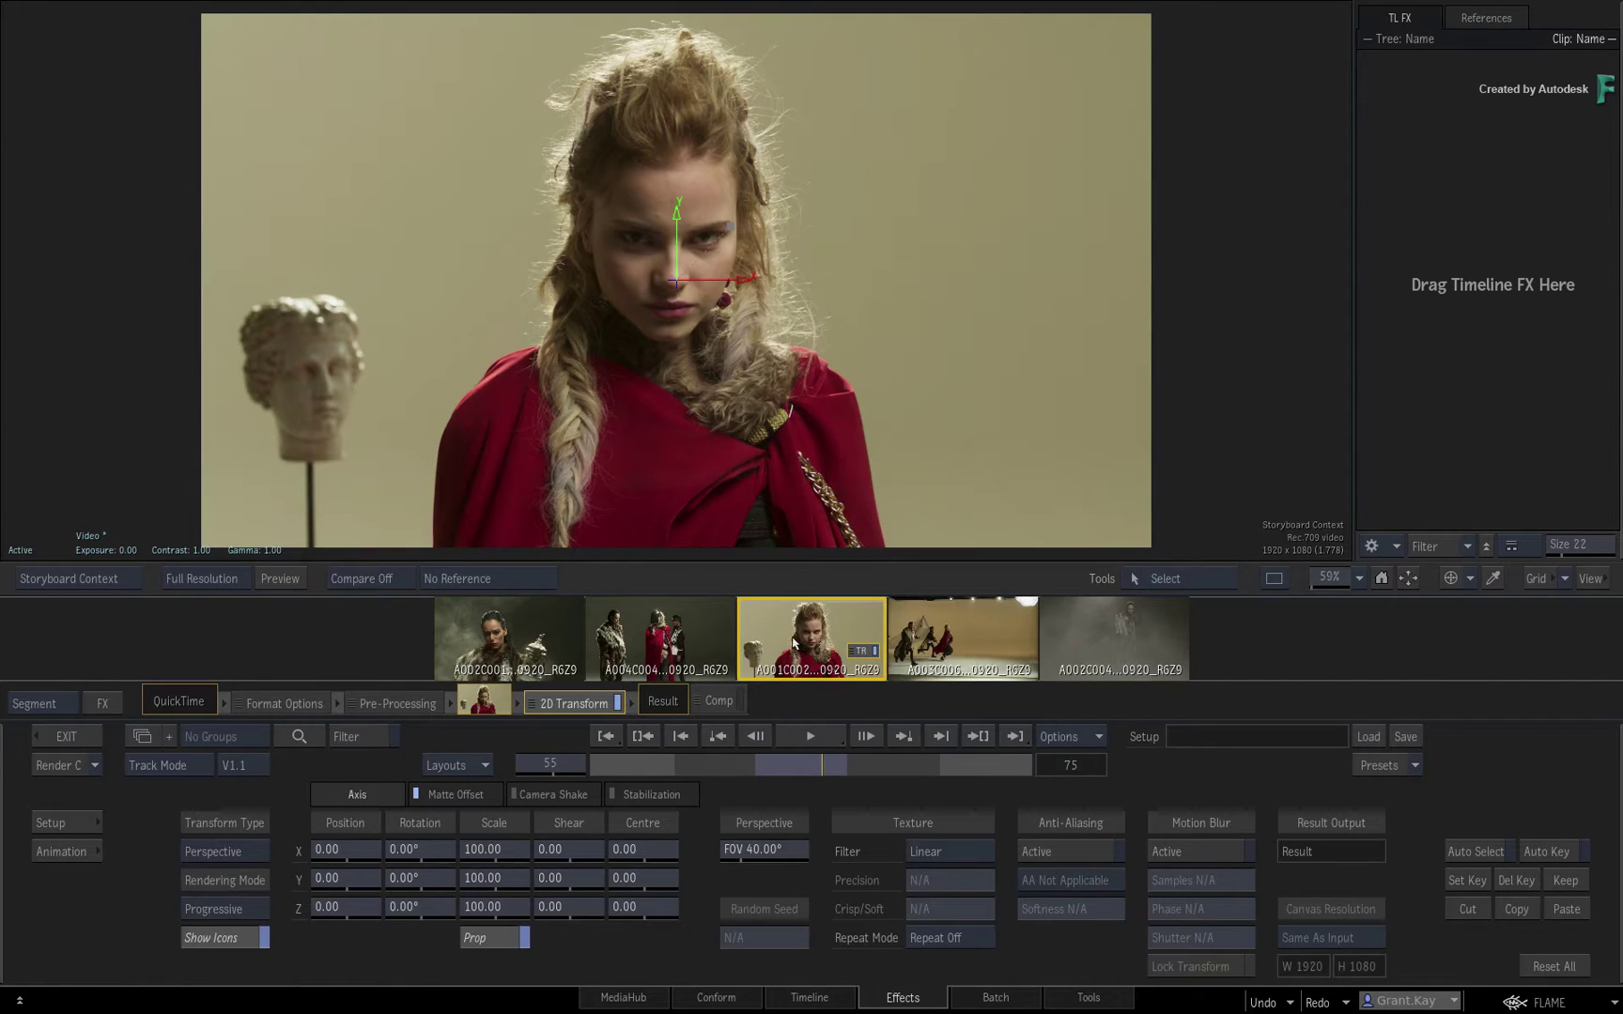
pyautogui.click(652, 615)
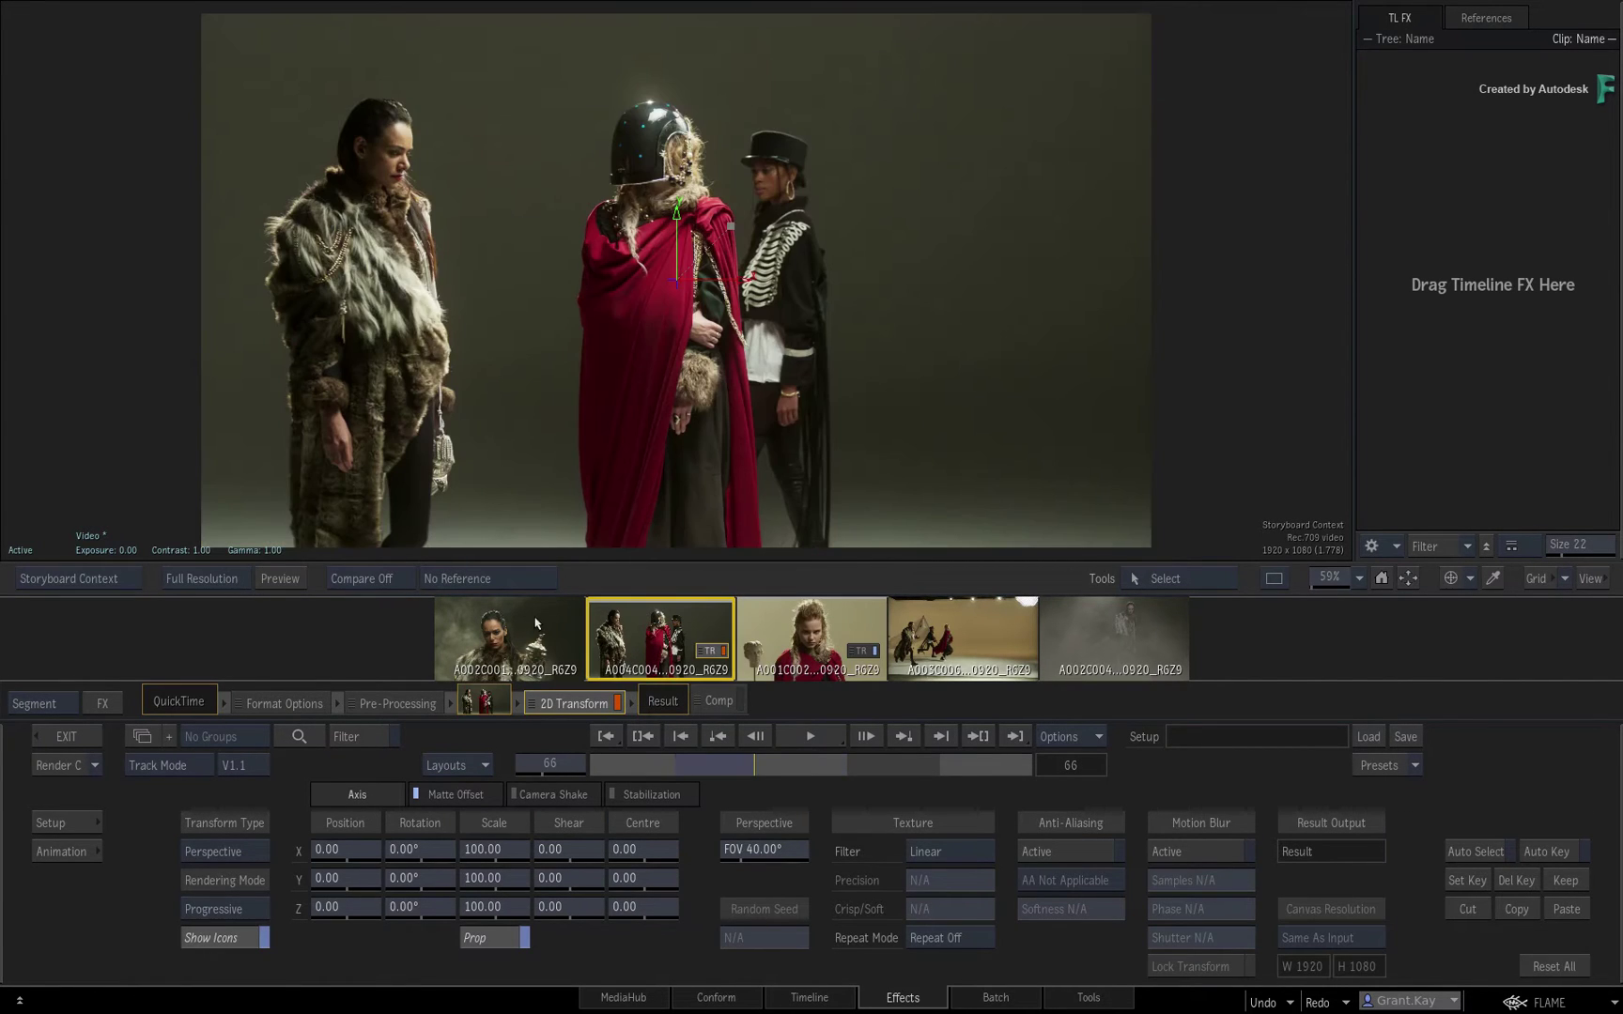
pyautogui.click(535, 624)
pyautogui.click(642, 632)
# Compare with A003C006, restore A001C002's Image effect, and go back to the Timeline
pyautogui.click(811, 631)
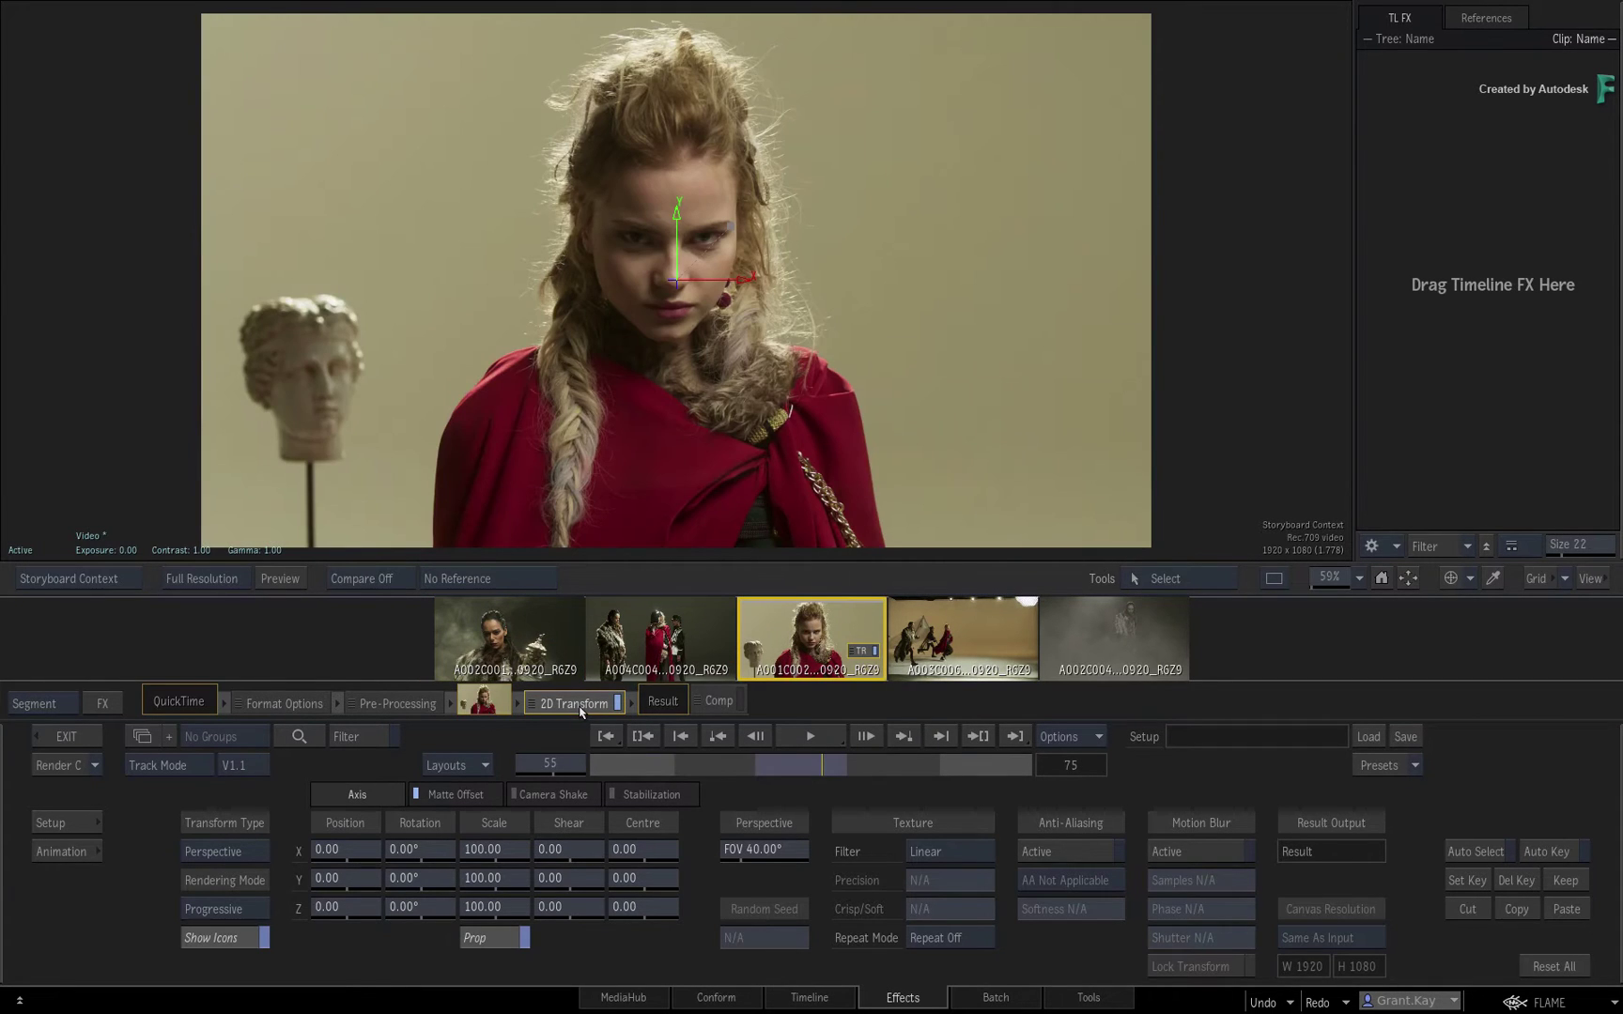
pyautogui.click(967, 626)
pyautogui.click(775, 646)
pyautogui.click(583, 709)
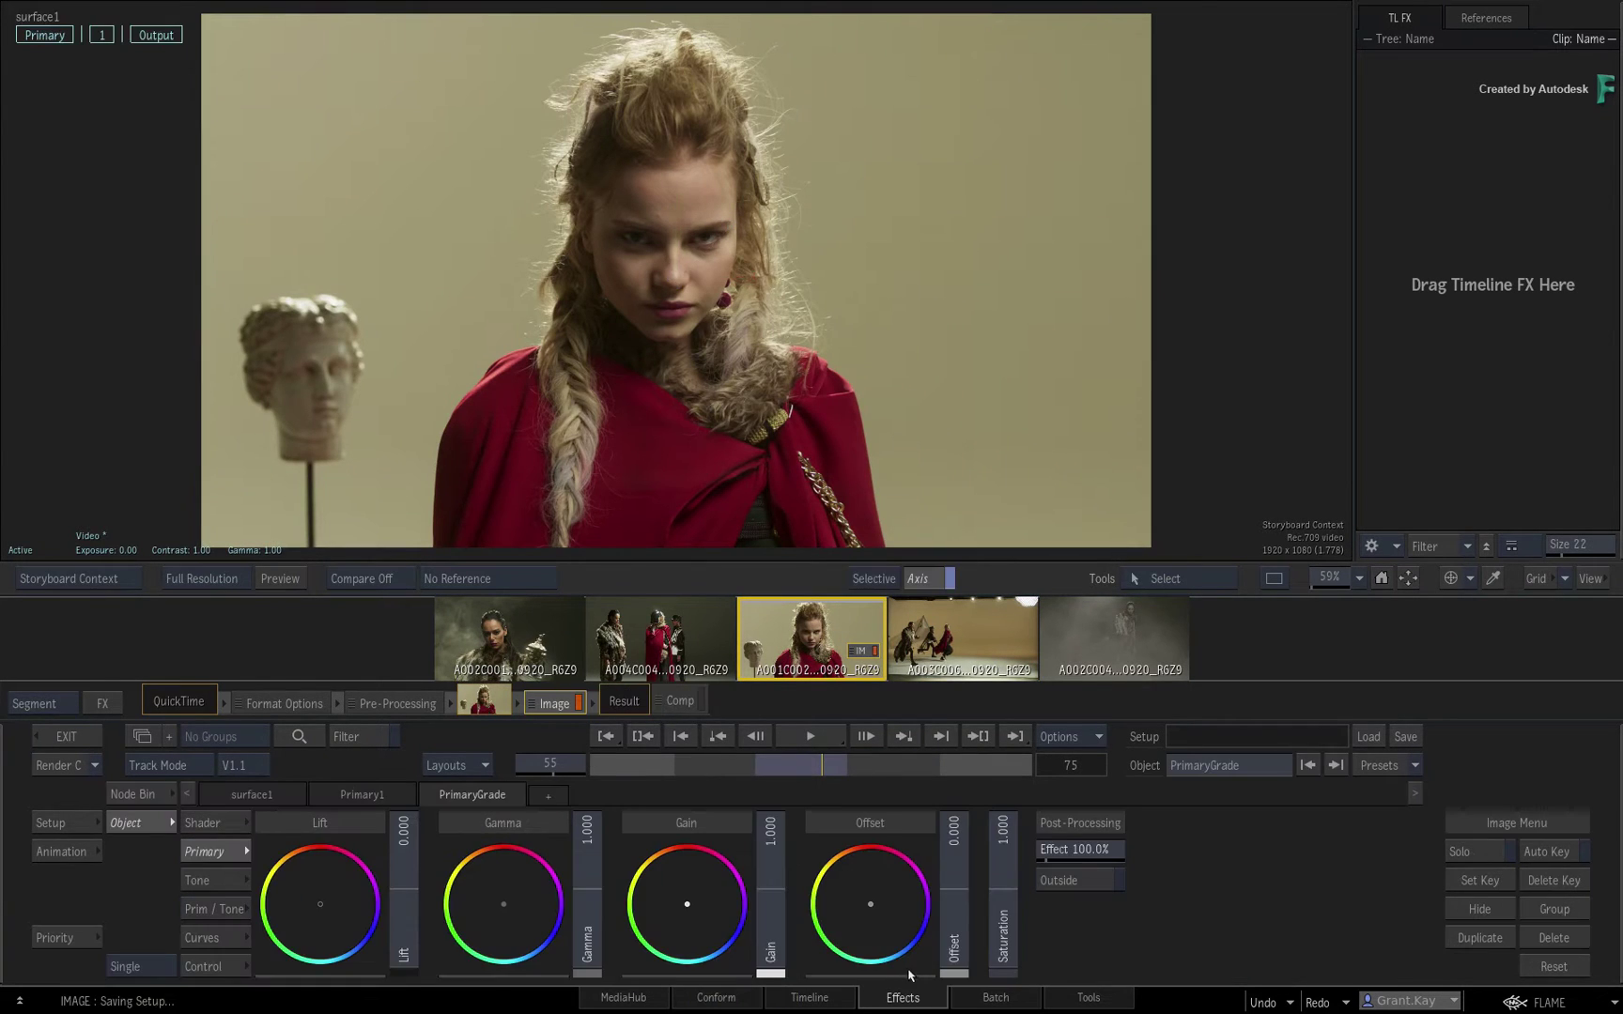
pyautogui.click(809, 997)
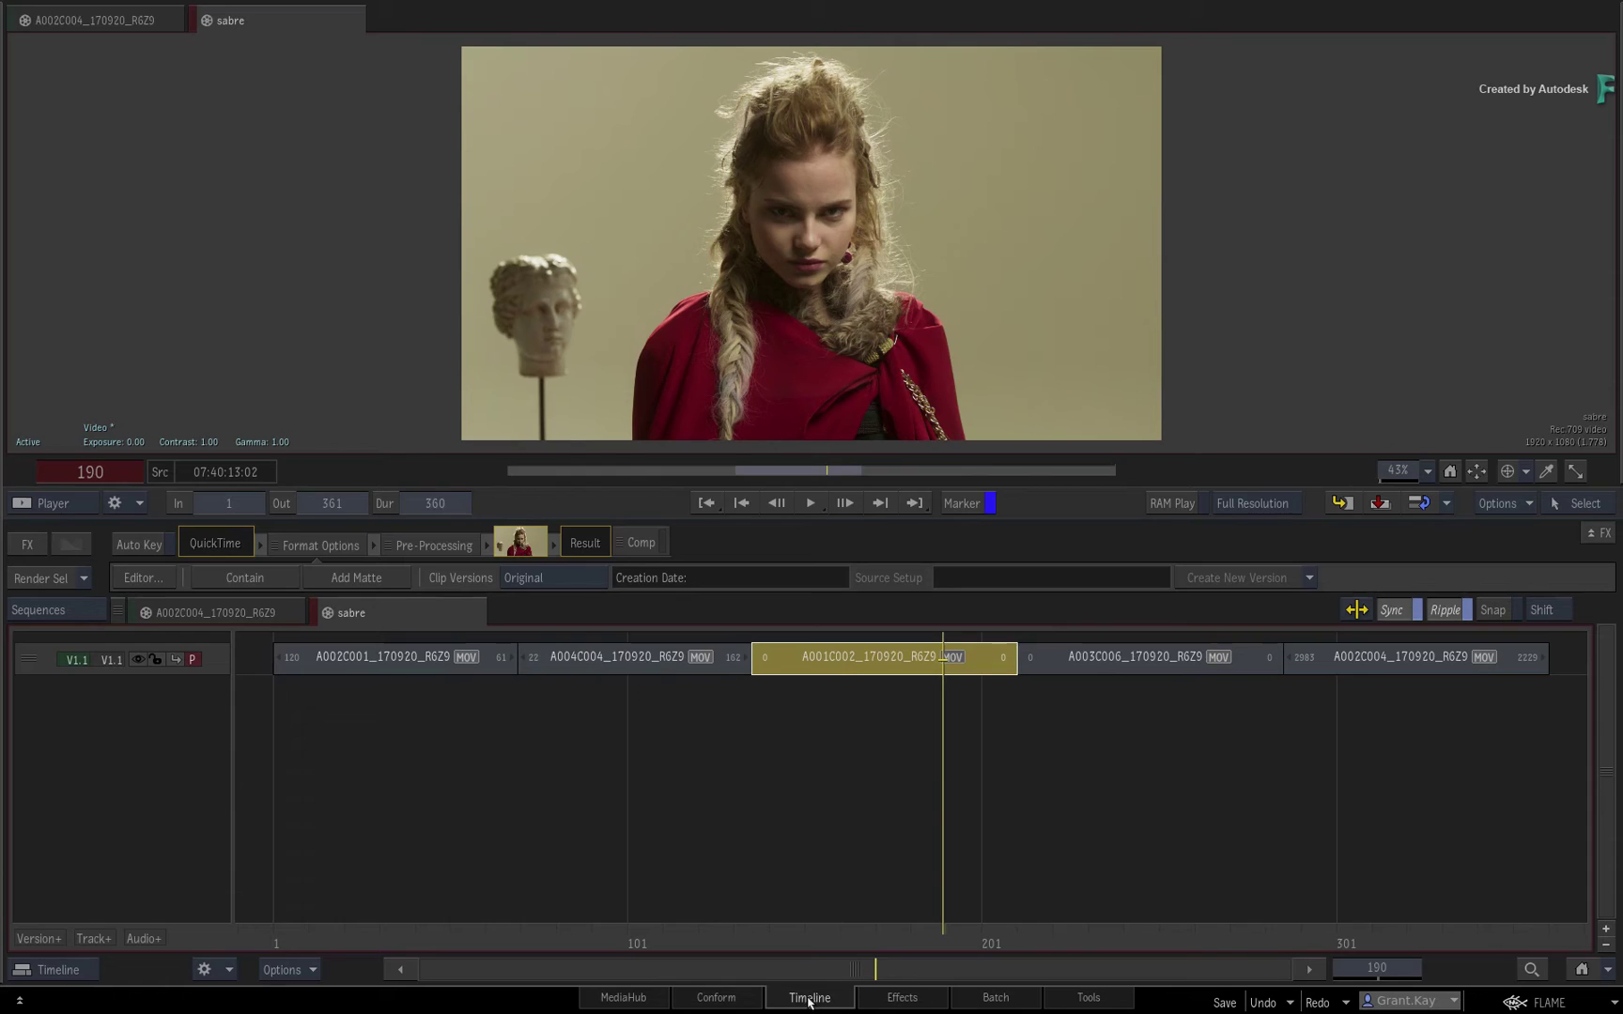
# Deselect the clip and set Default Timeline FX to 2D Transform in Preferences
pyautogui.click(879, 854)
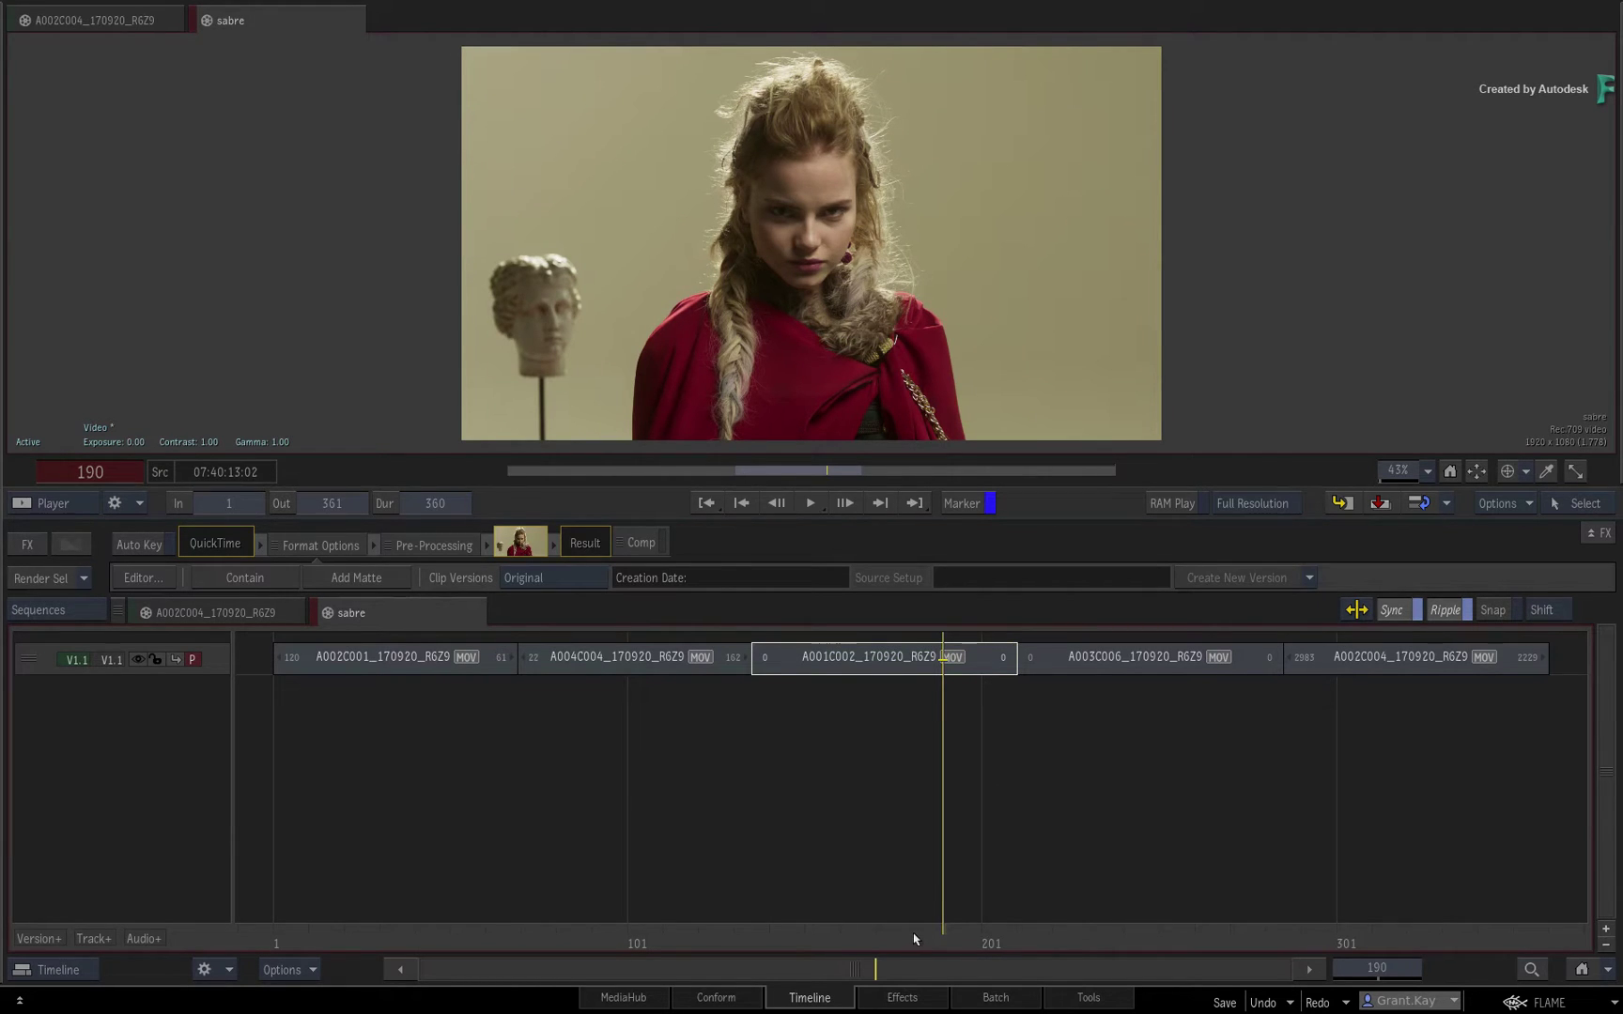
pyautogui.click(1537, 1002)
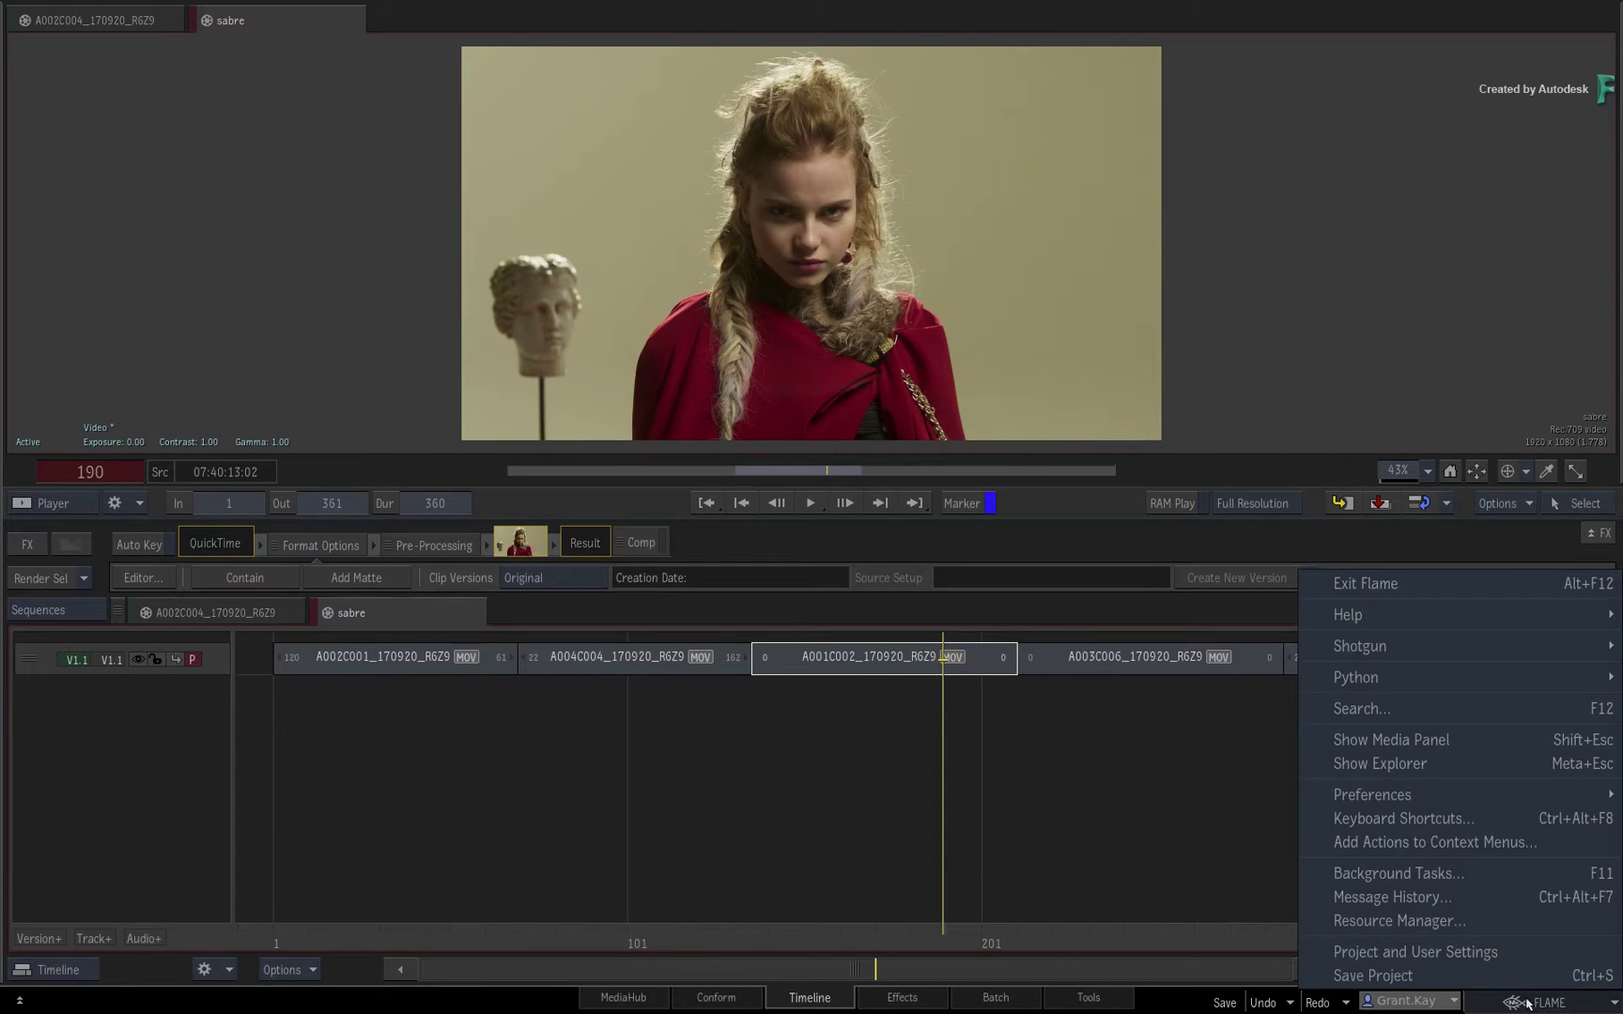
pyautogui.moveTo(1462, 811)
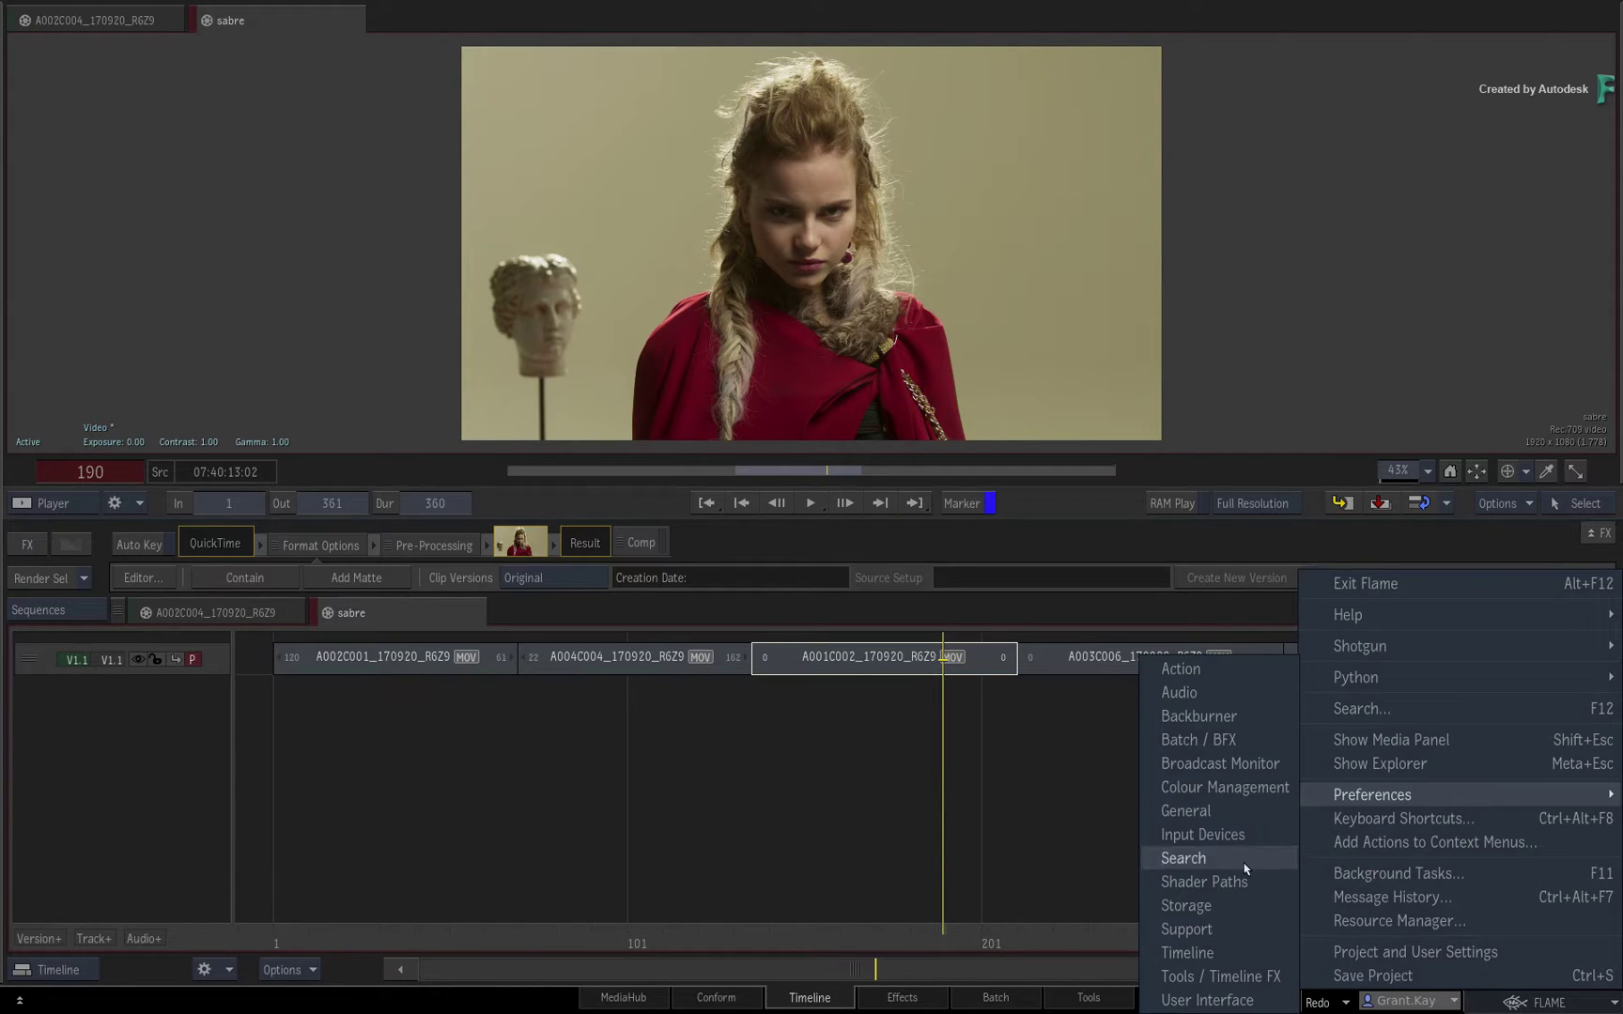
pyautogui.click(1206, 978)
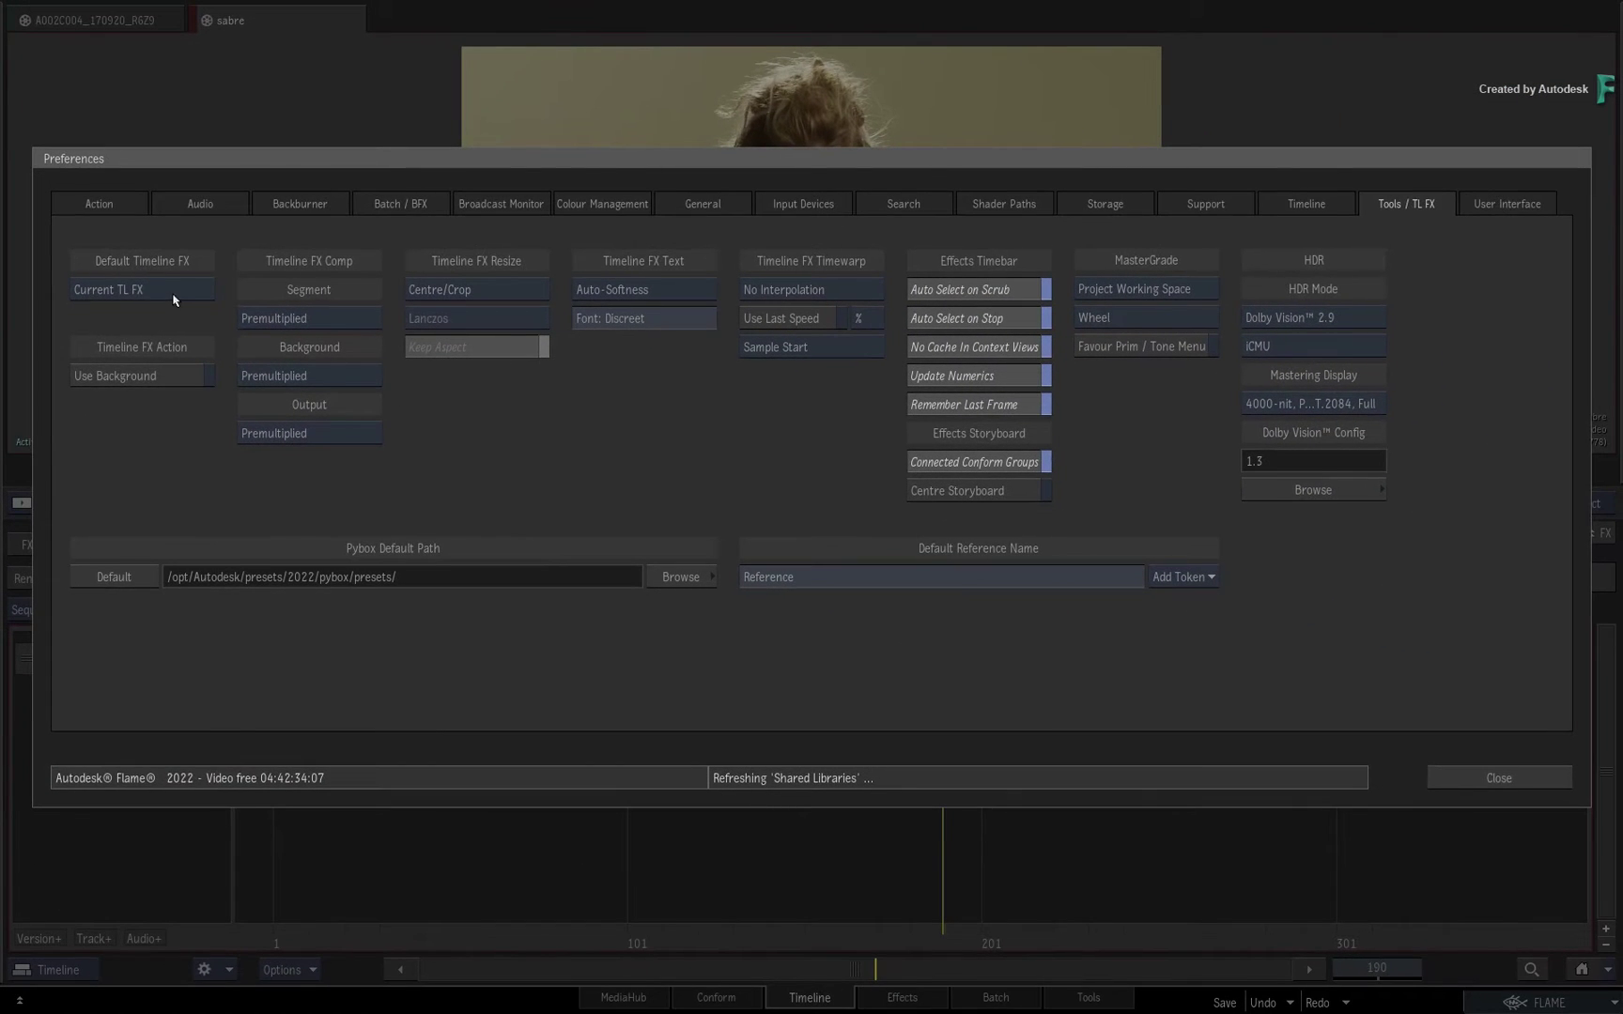
pyautogui.click(173, 300)
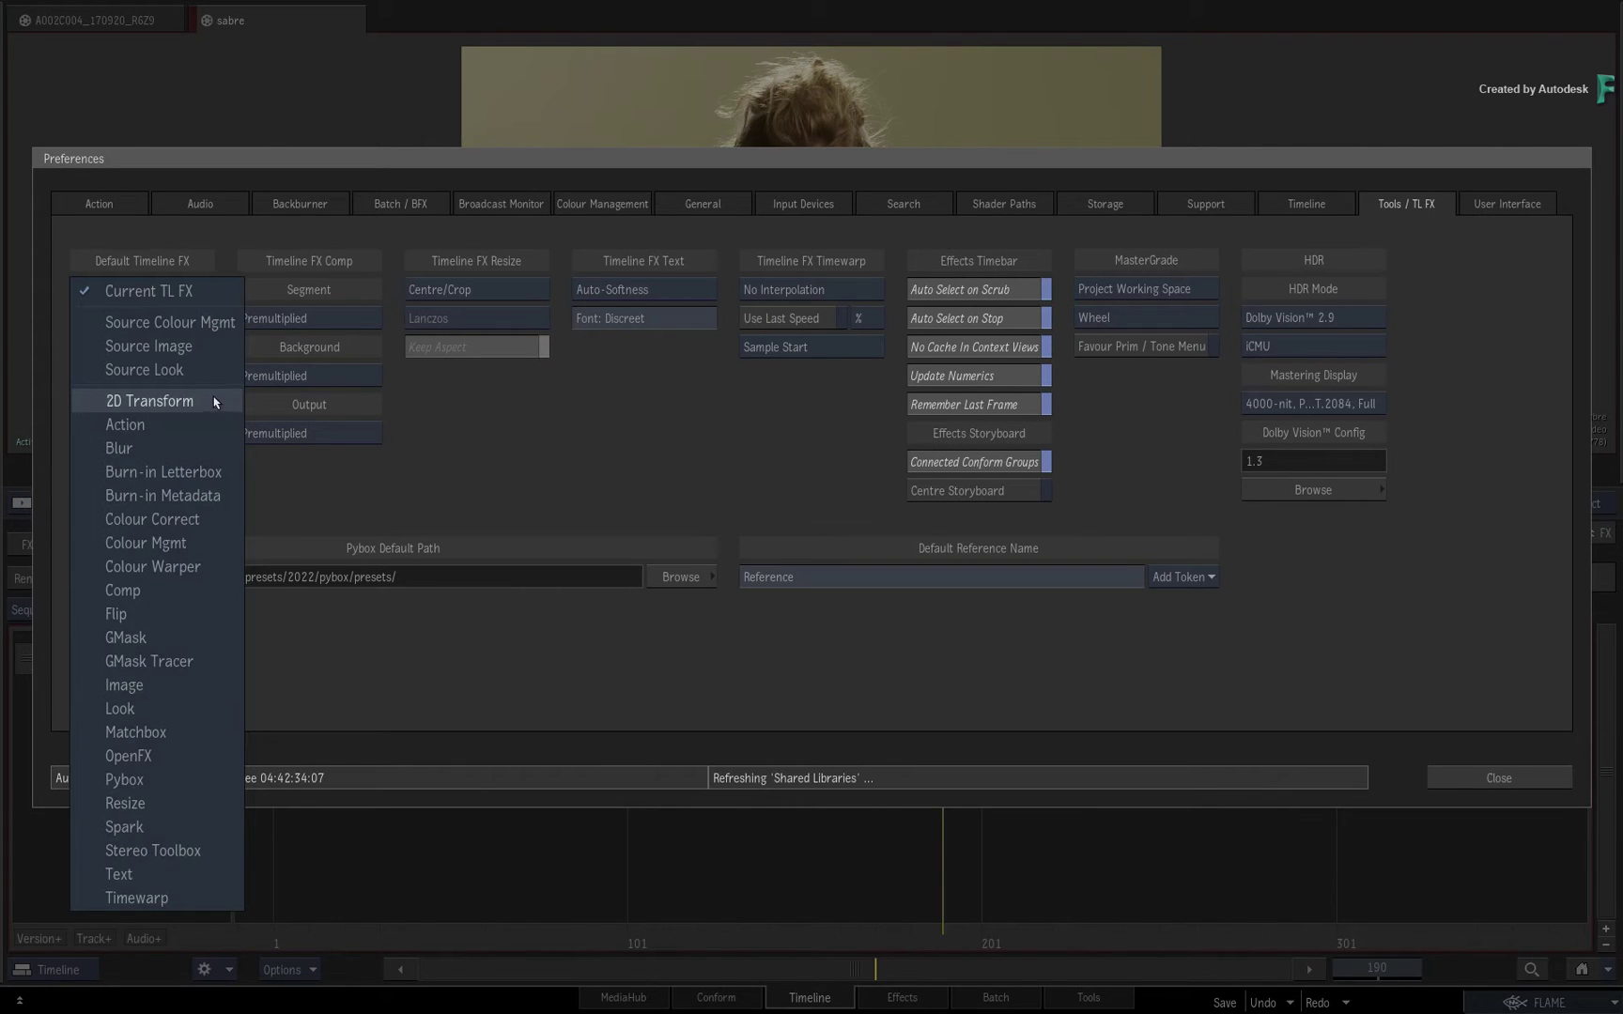
pyautogui.click(150, 401)
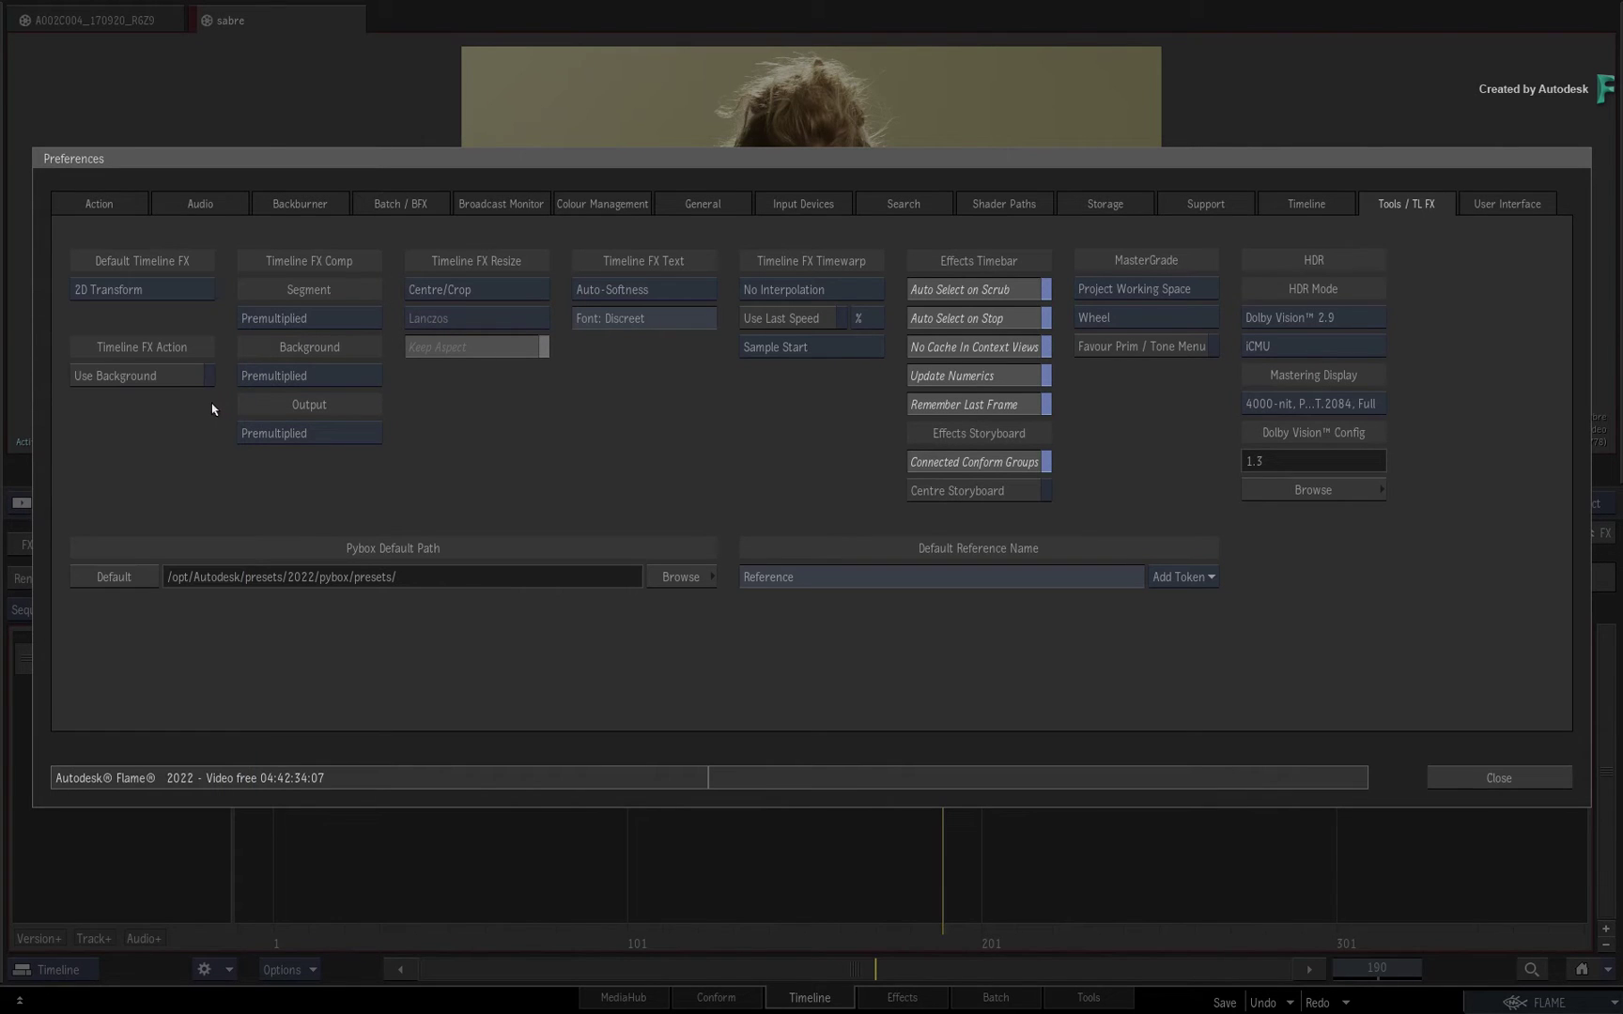
pyautogui.click(1437, 778)
# Give A002C001 an Image effect with gain pushed to magenta and offset -0.028
pyautogui.moveTo(915, 946); pyautogui.dragTo(966, 931)
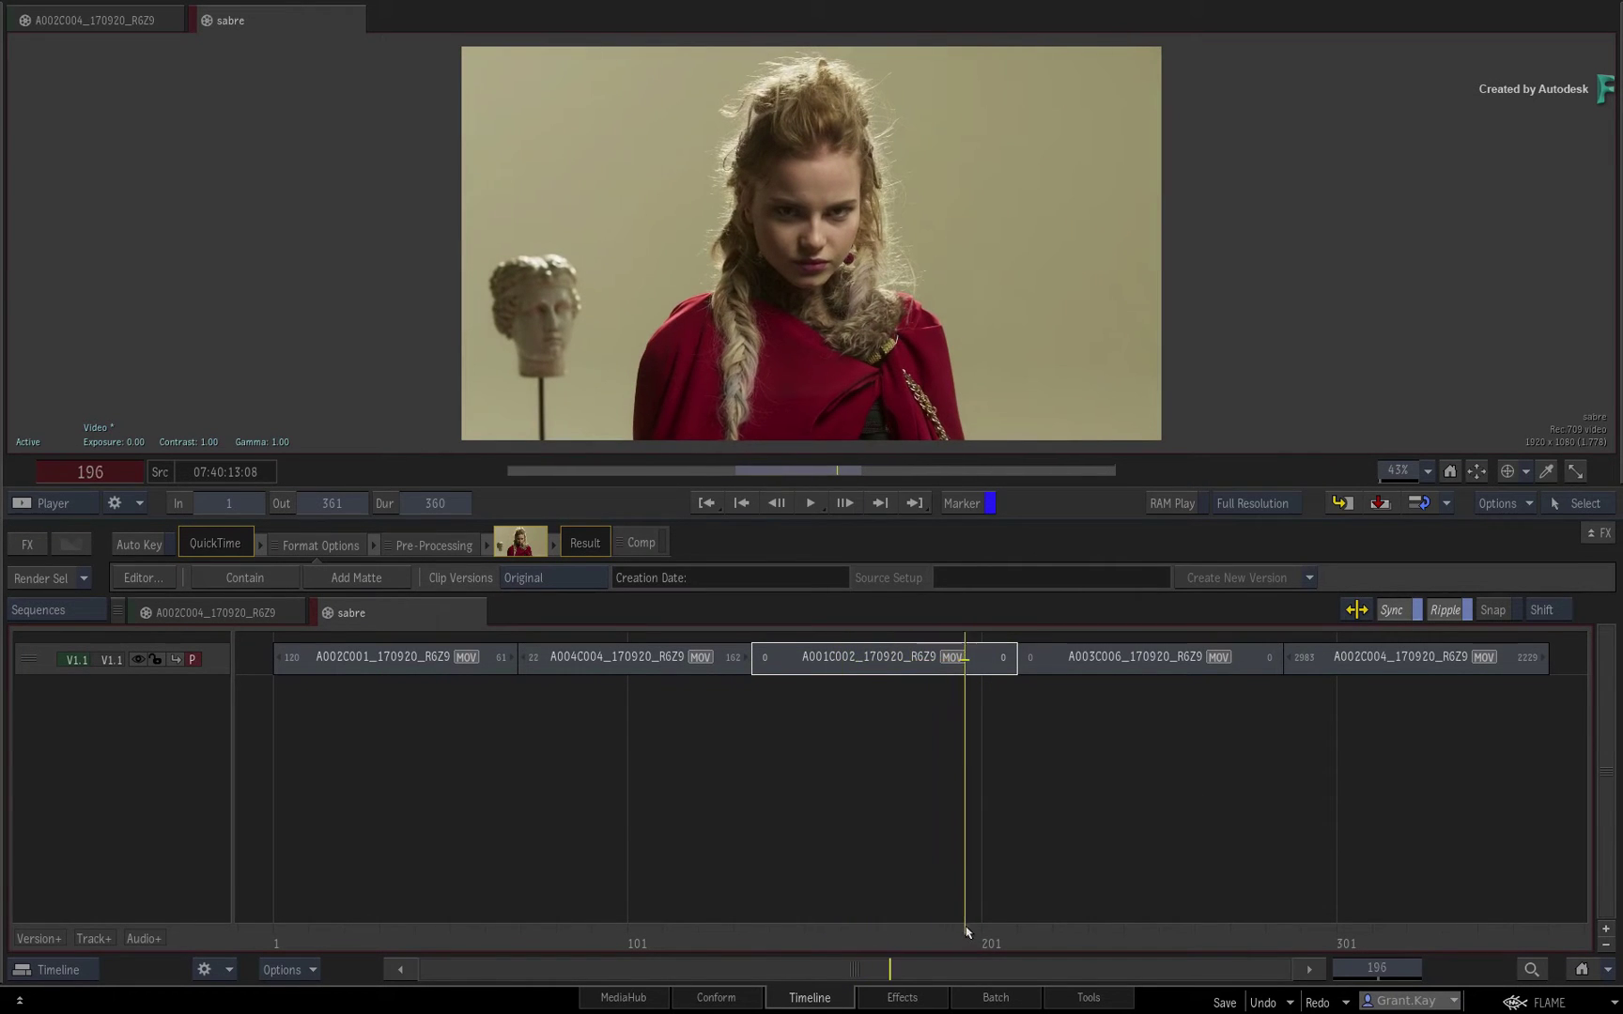
pyautogui.click(916, 999)
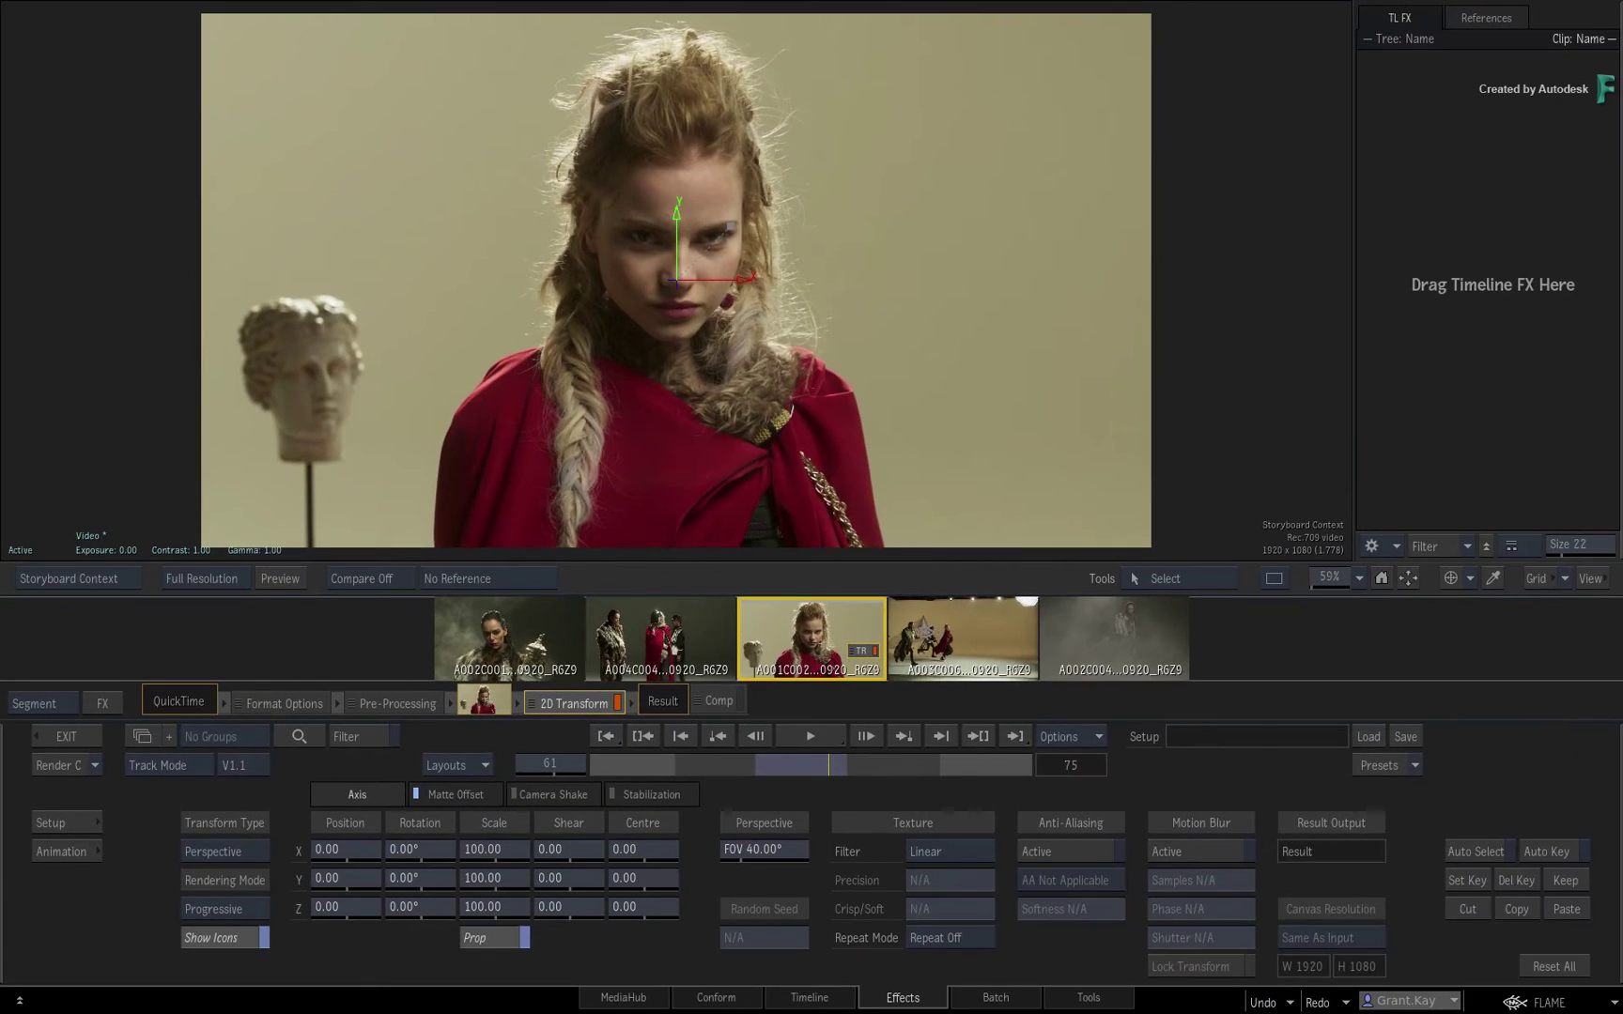
pyautogui.click(911, 637)
pyautogui.click(535, 638)
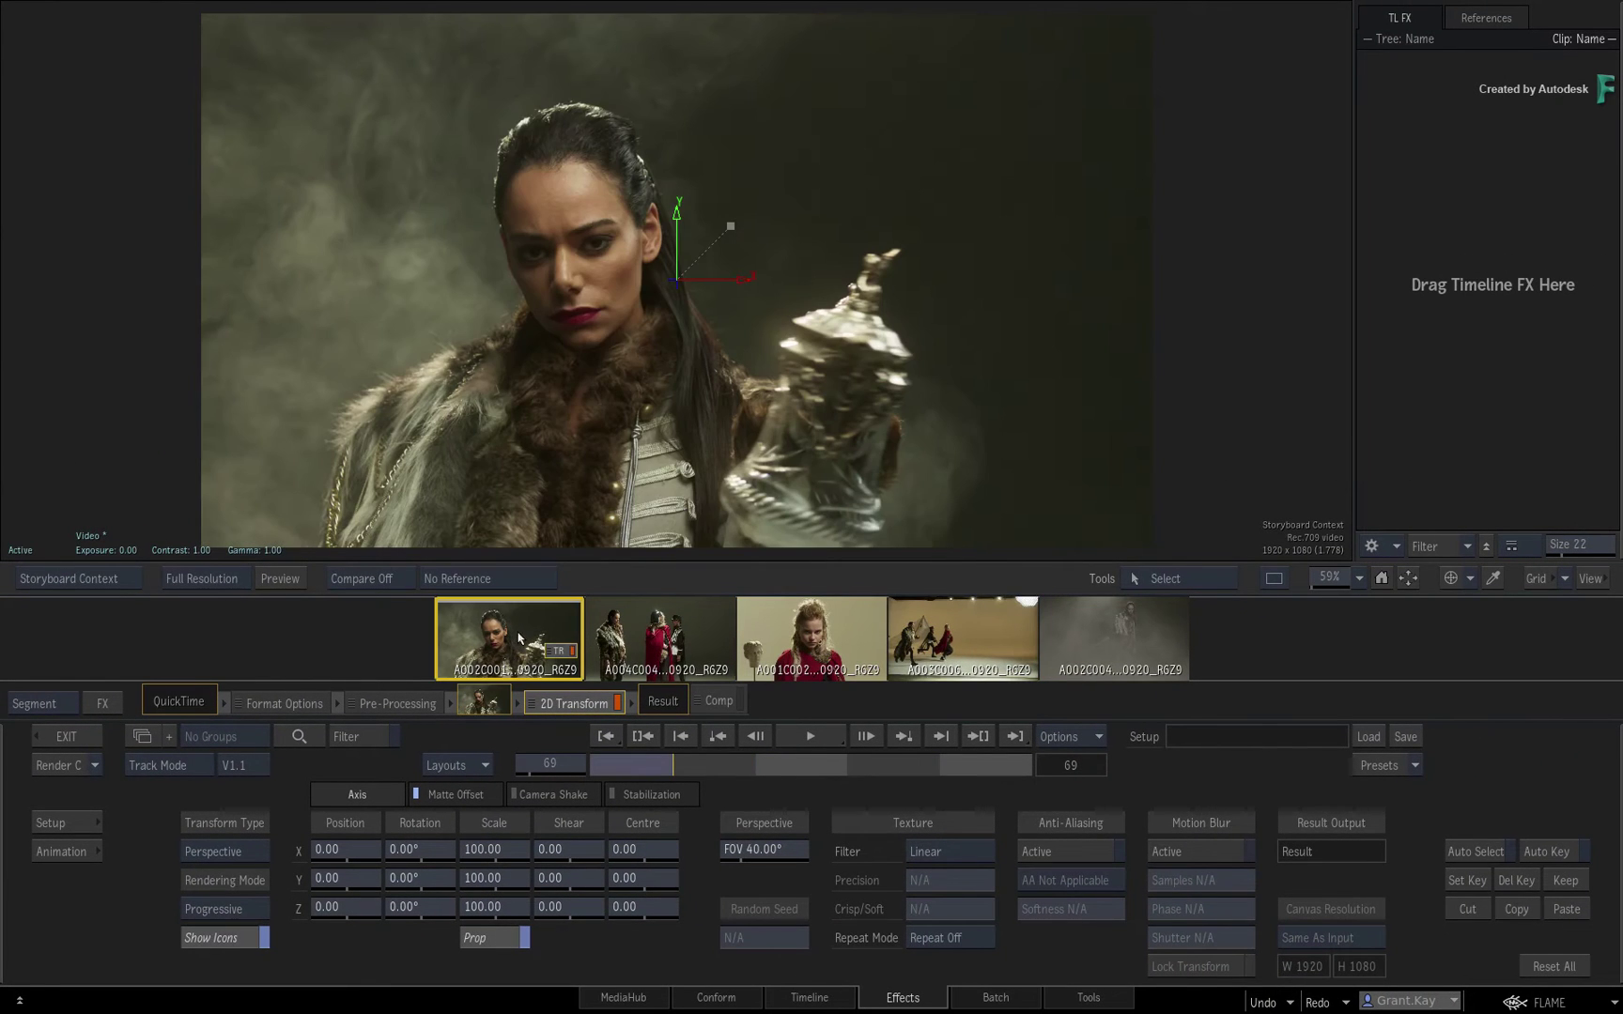
pyautogui.rightClick(519, 636)
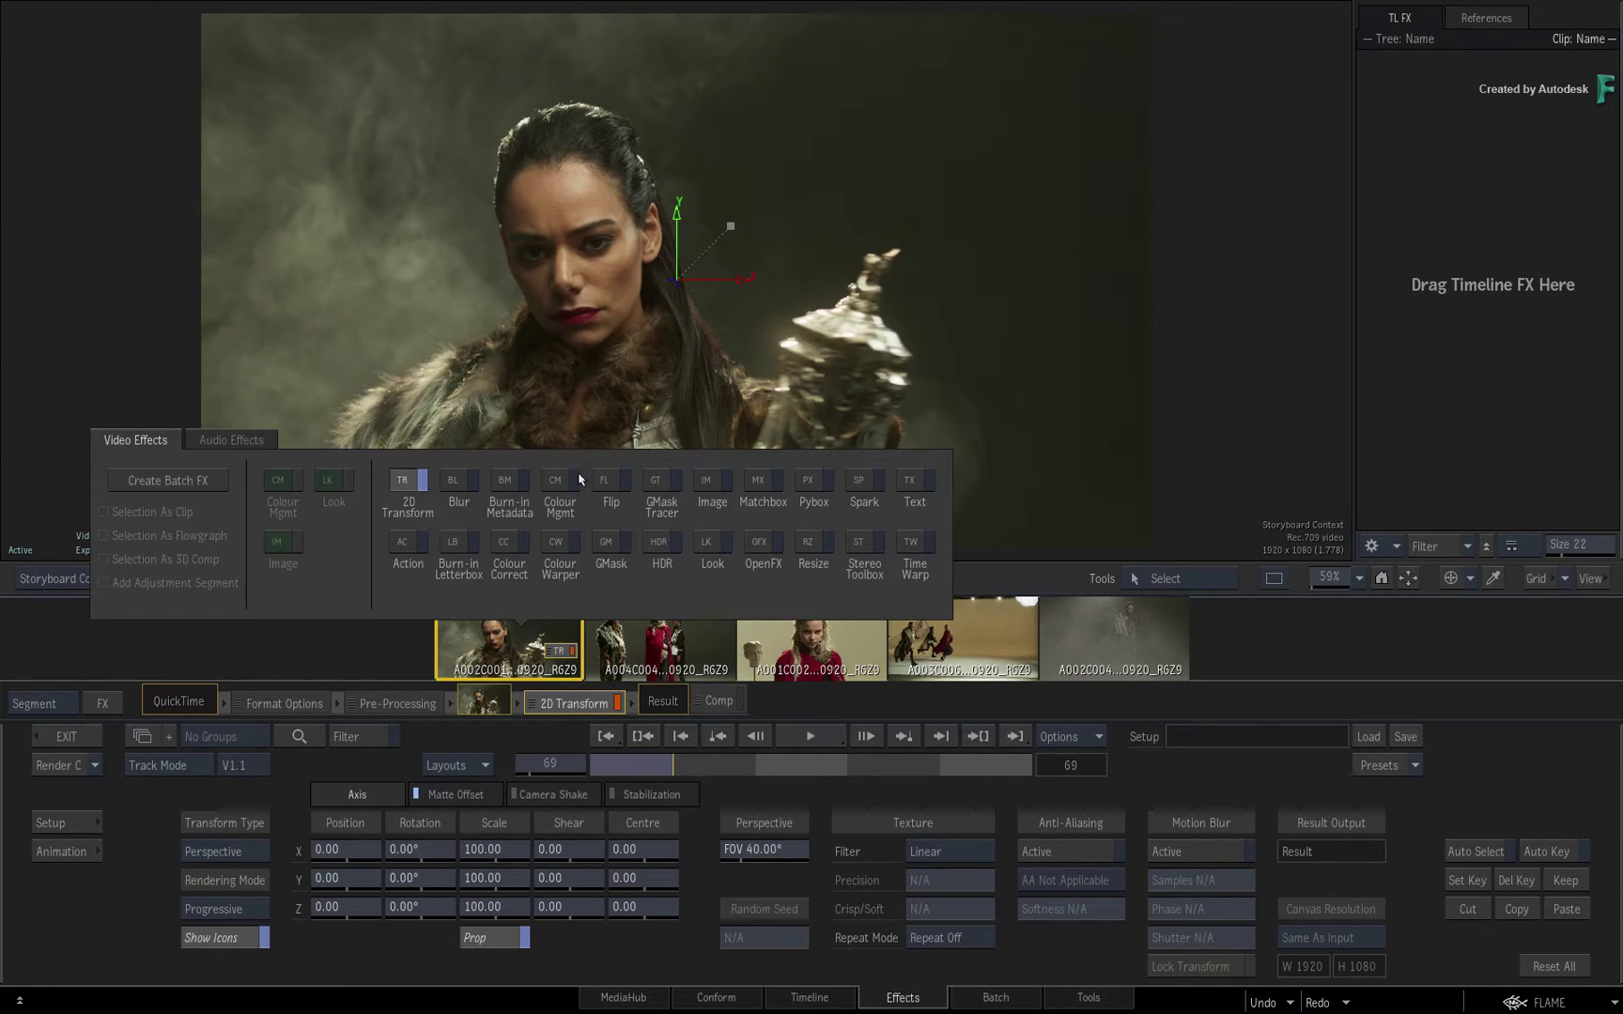
pyautogui.click(708, 486)
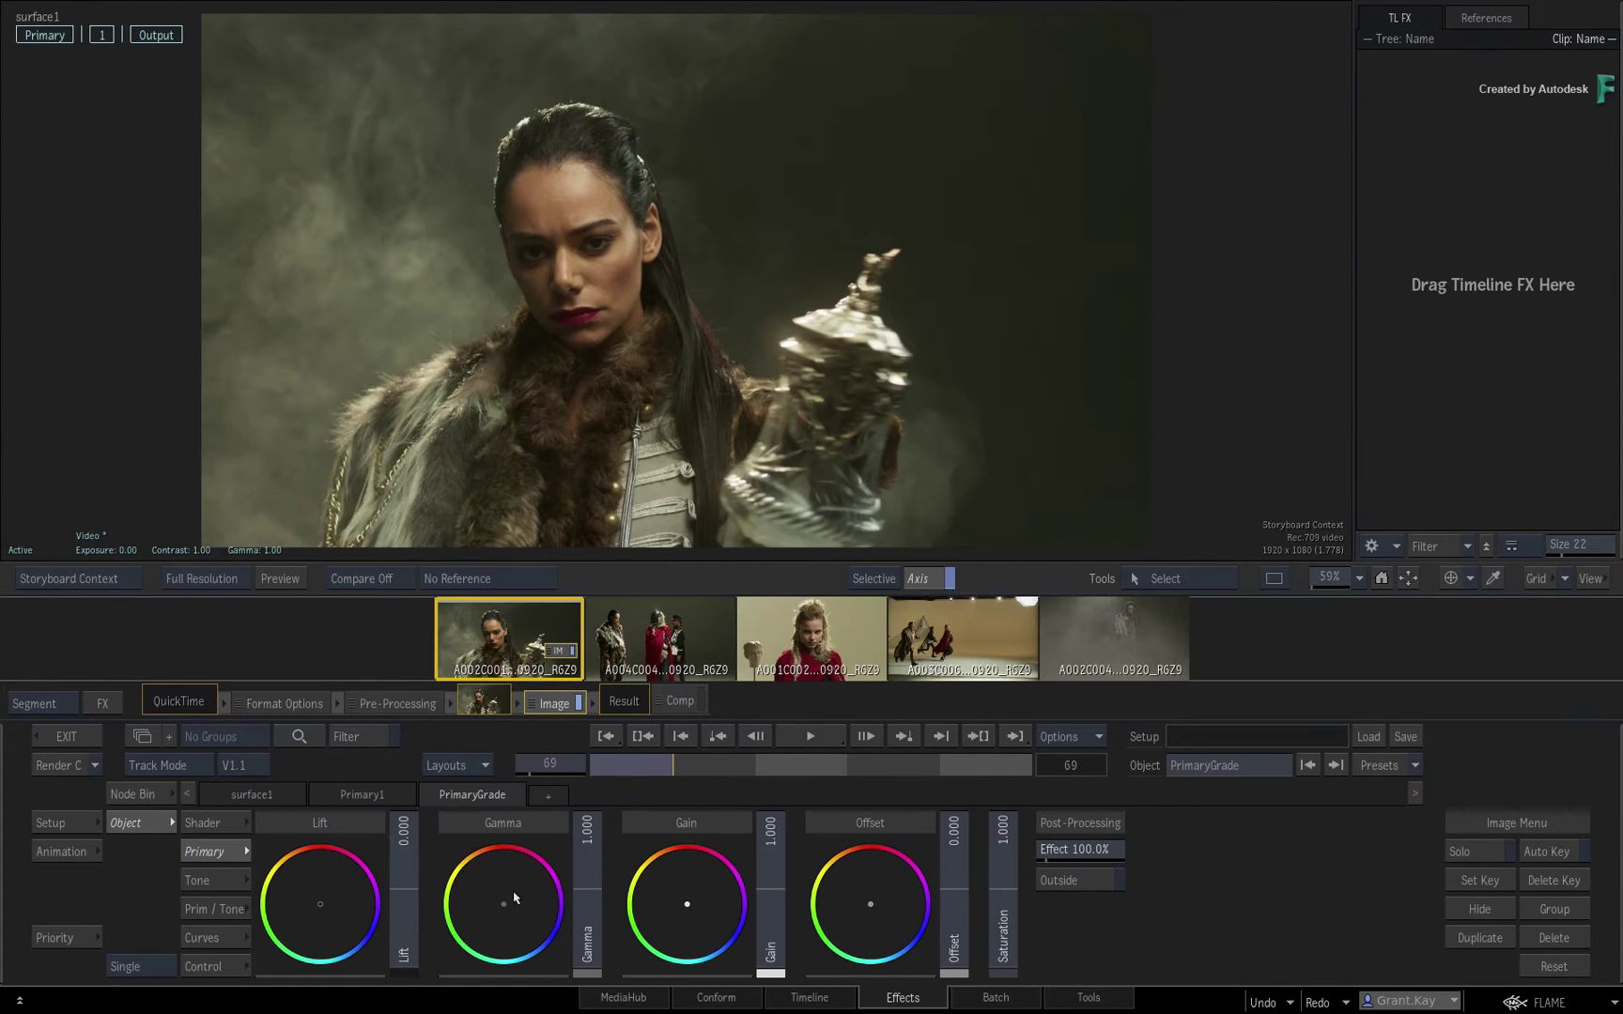
pyautogui.moveTo(686, 905); pyautogui.dragTo(720, 890)
pyautogui.moveTo(951, 920); pyautogui.dragTo(887, 919)
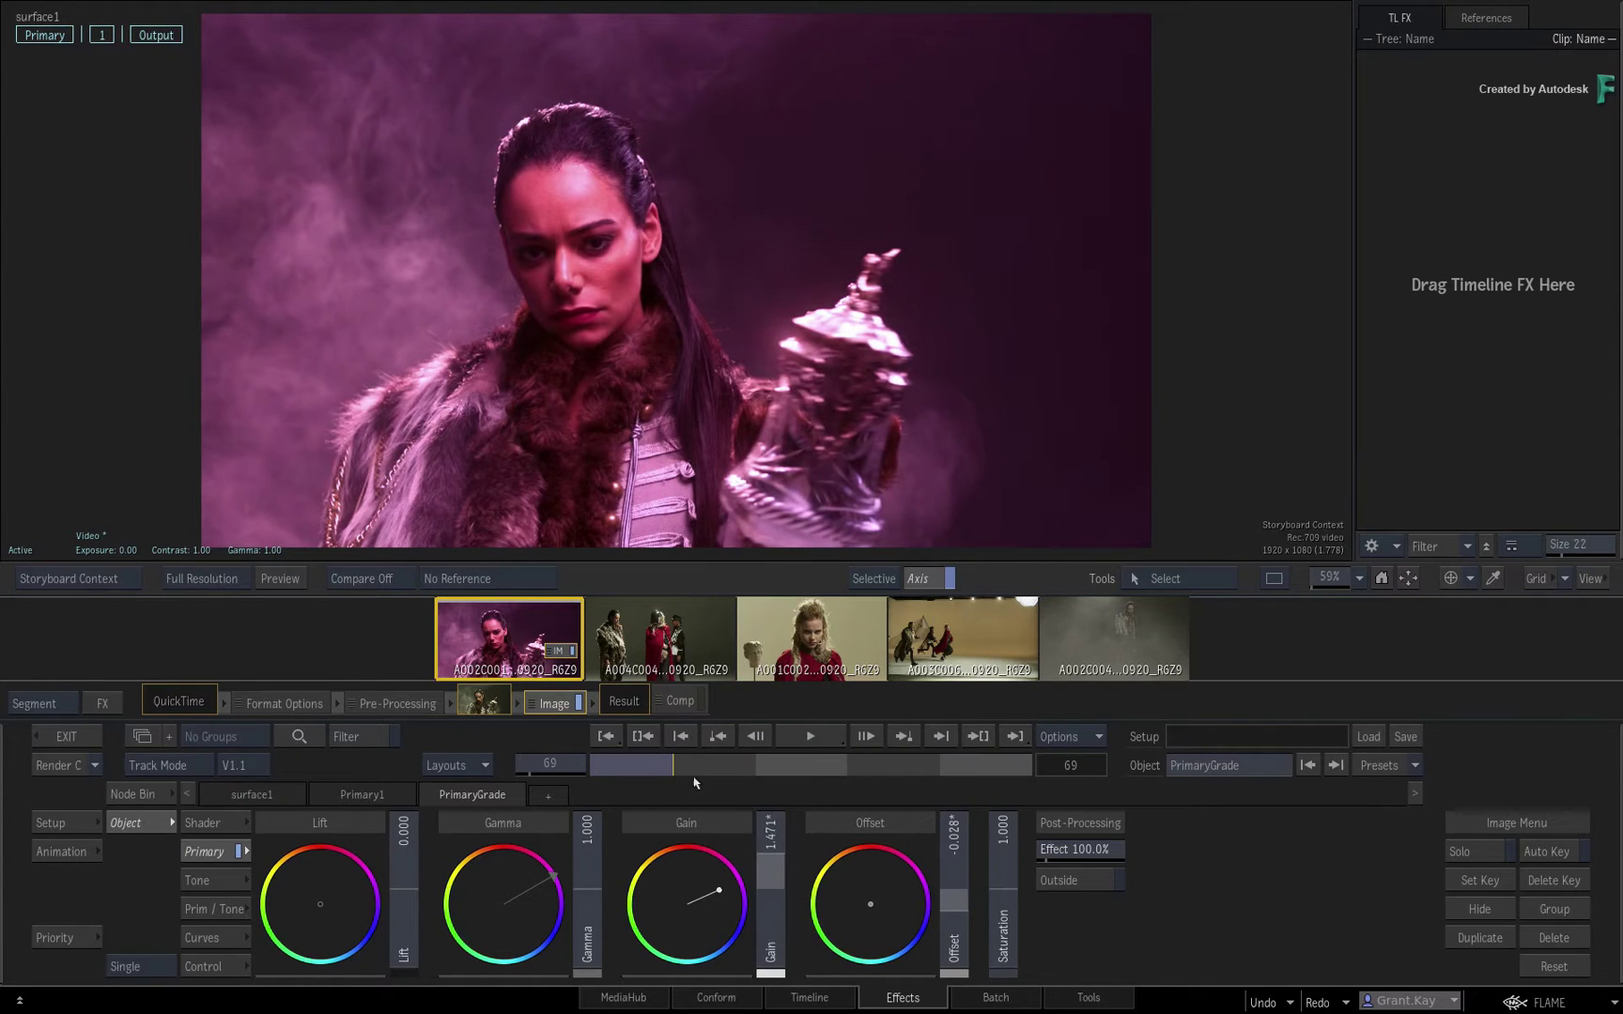
# Compare the graded A002C001 against A004C004, A001C002 and A003C006 in the viewer
pyautogui.click(668, 620)
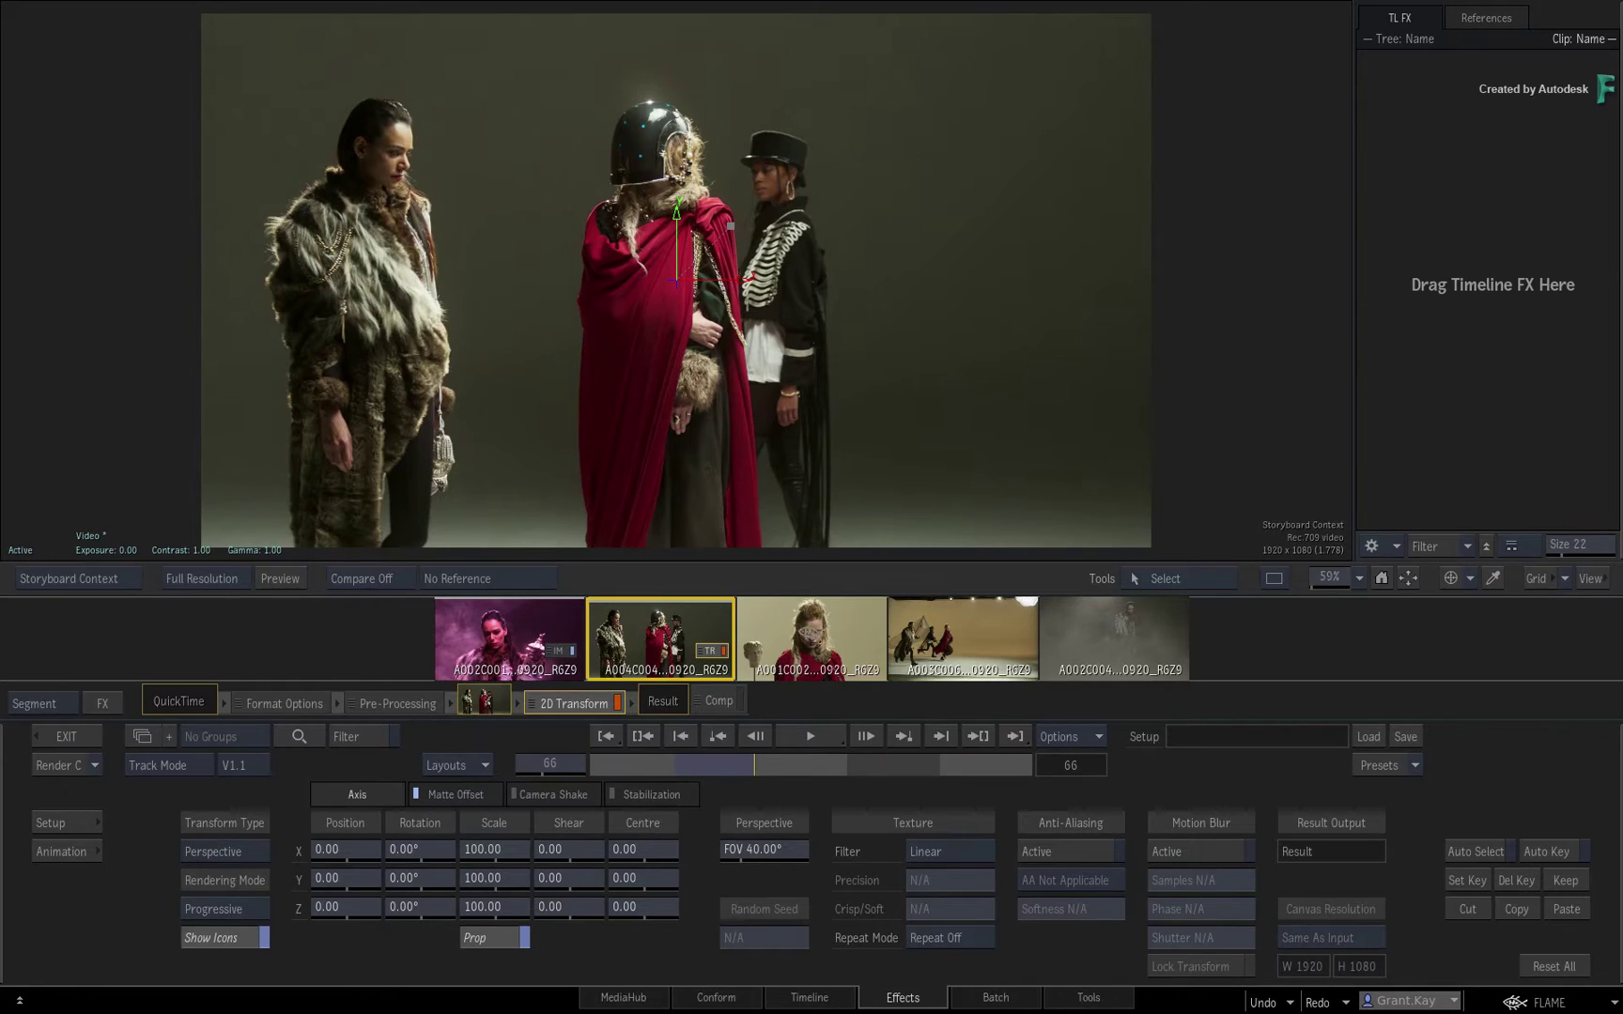
pyautogui.click(809, 638)
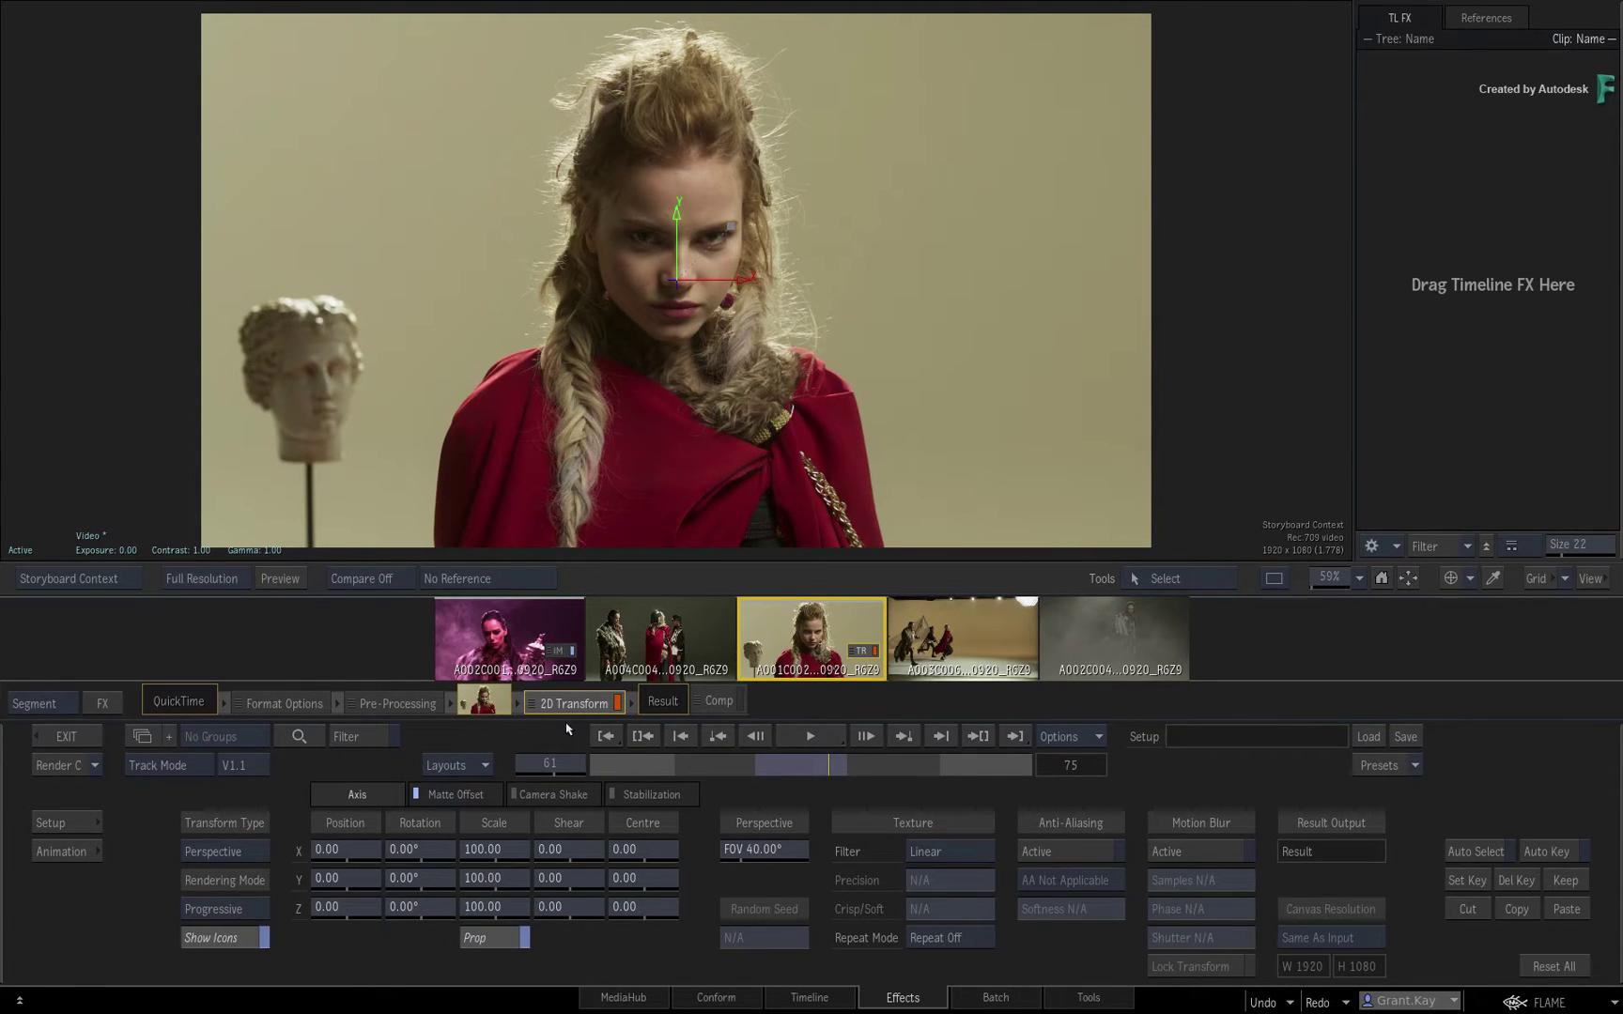
pyautogui.click(674, 644)
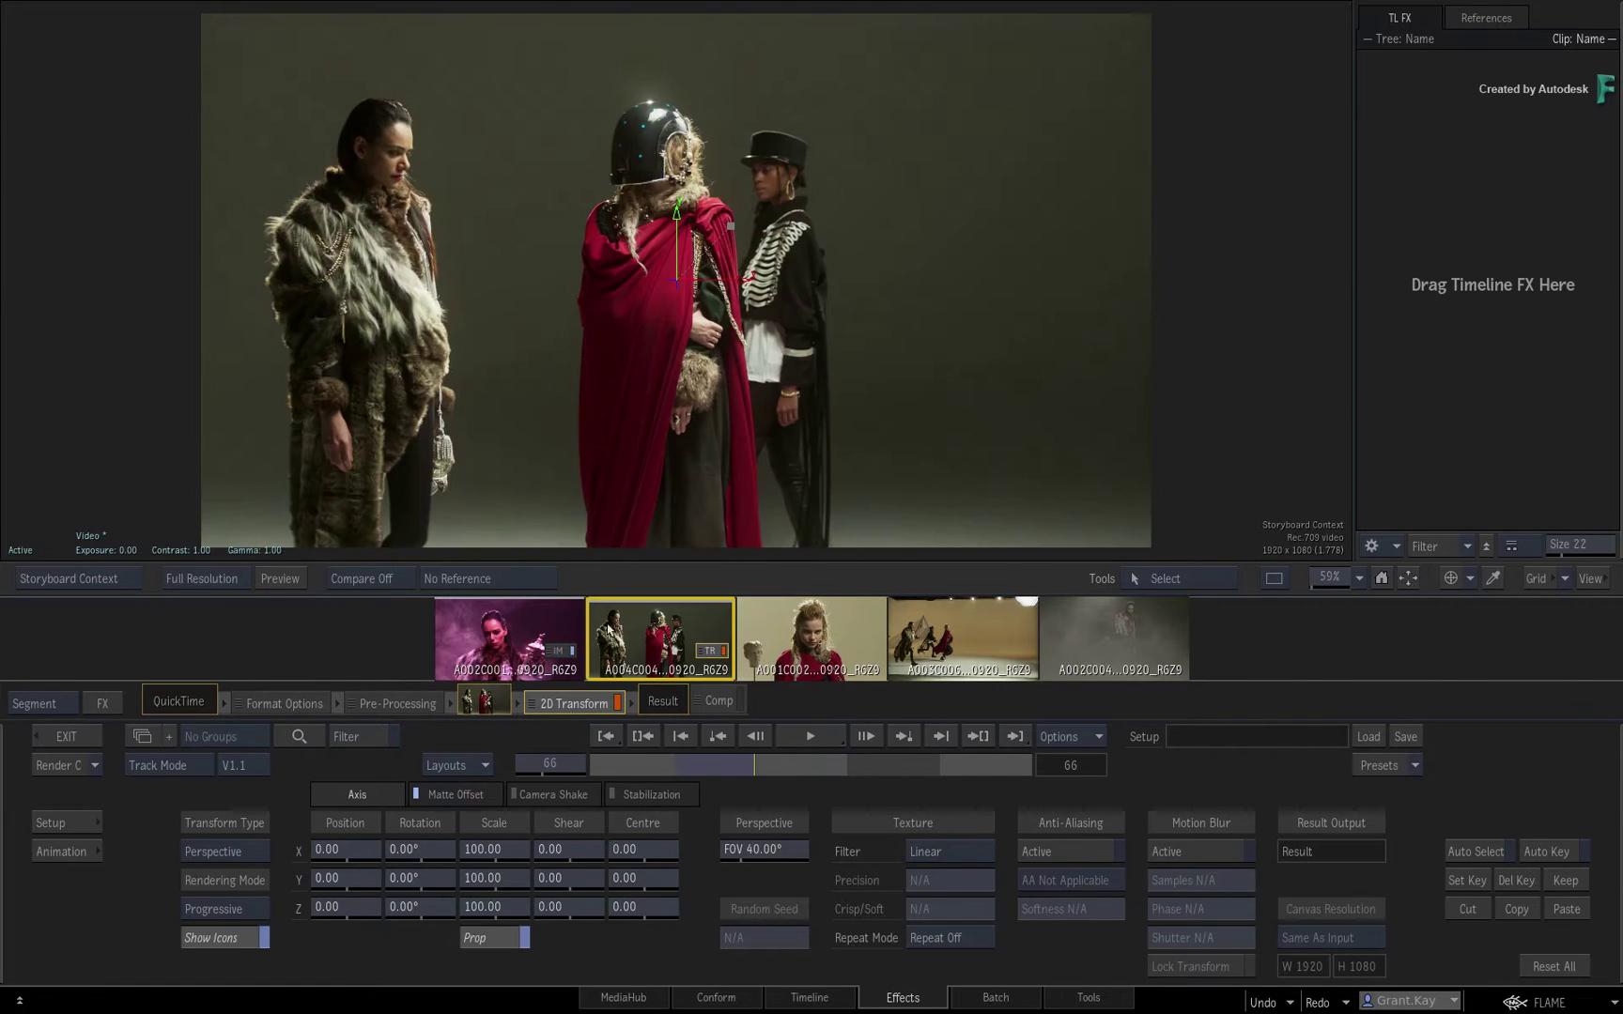
pyautogui.click(795, 633)
pyautogui.click(958, 639)
pyautogui.click(613, 645)
pyautogui.click(547, 634)
pyautogui.click(655, 630)
pyautogui.click(784, 626)
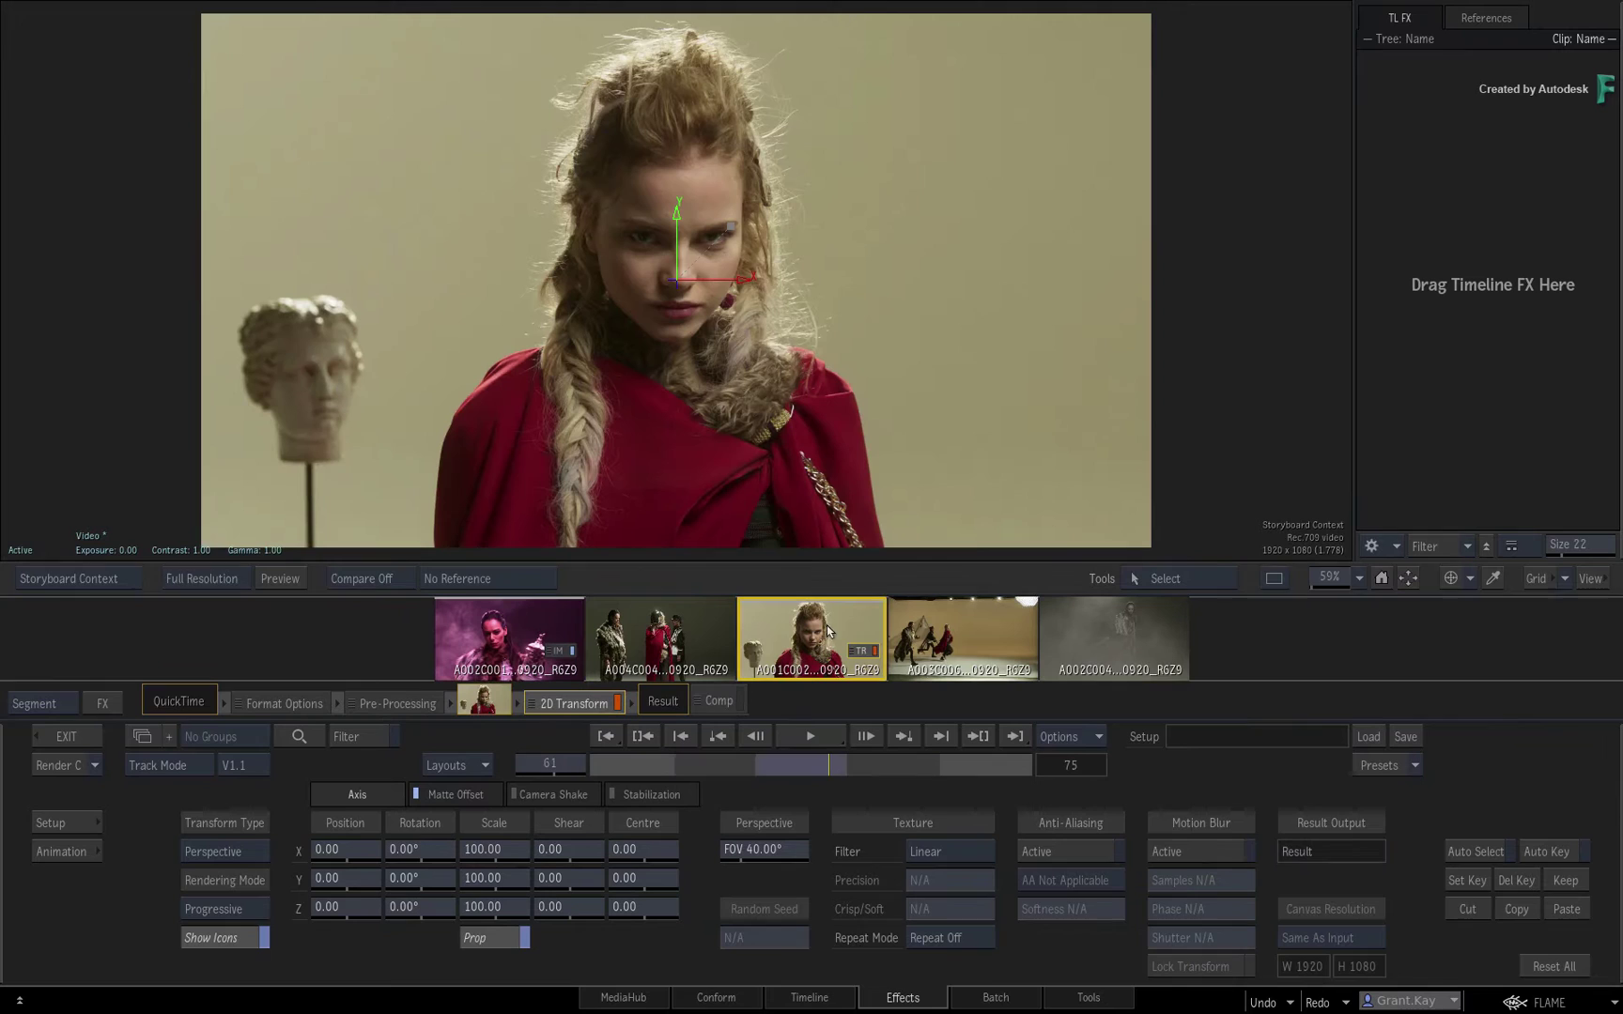
# Check the Default Timeline FX choices under Preferences > Tools / TL FX
pyautogui.click(1515, 1003)
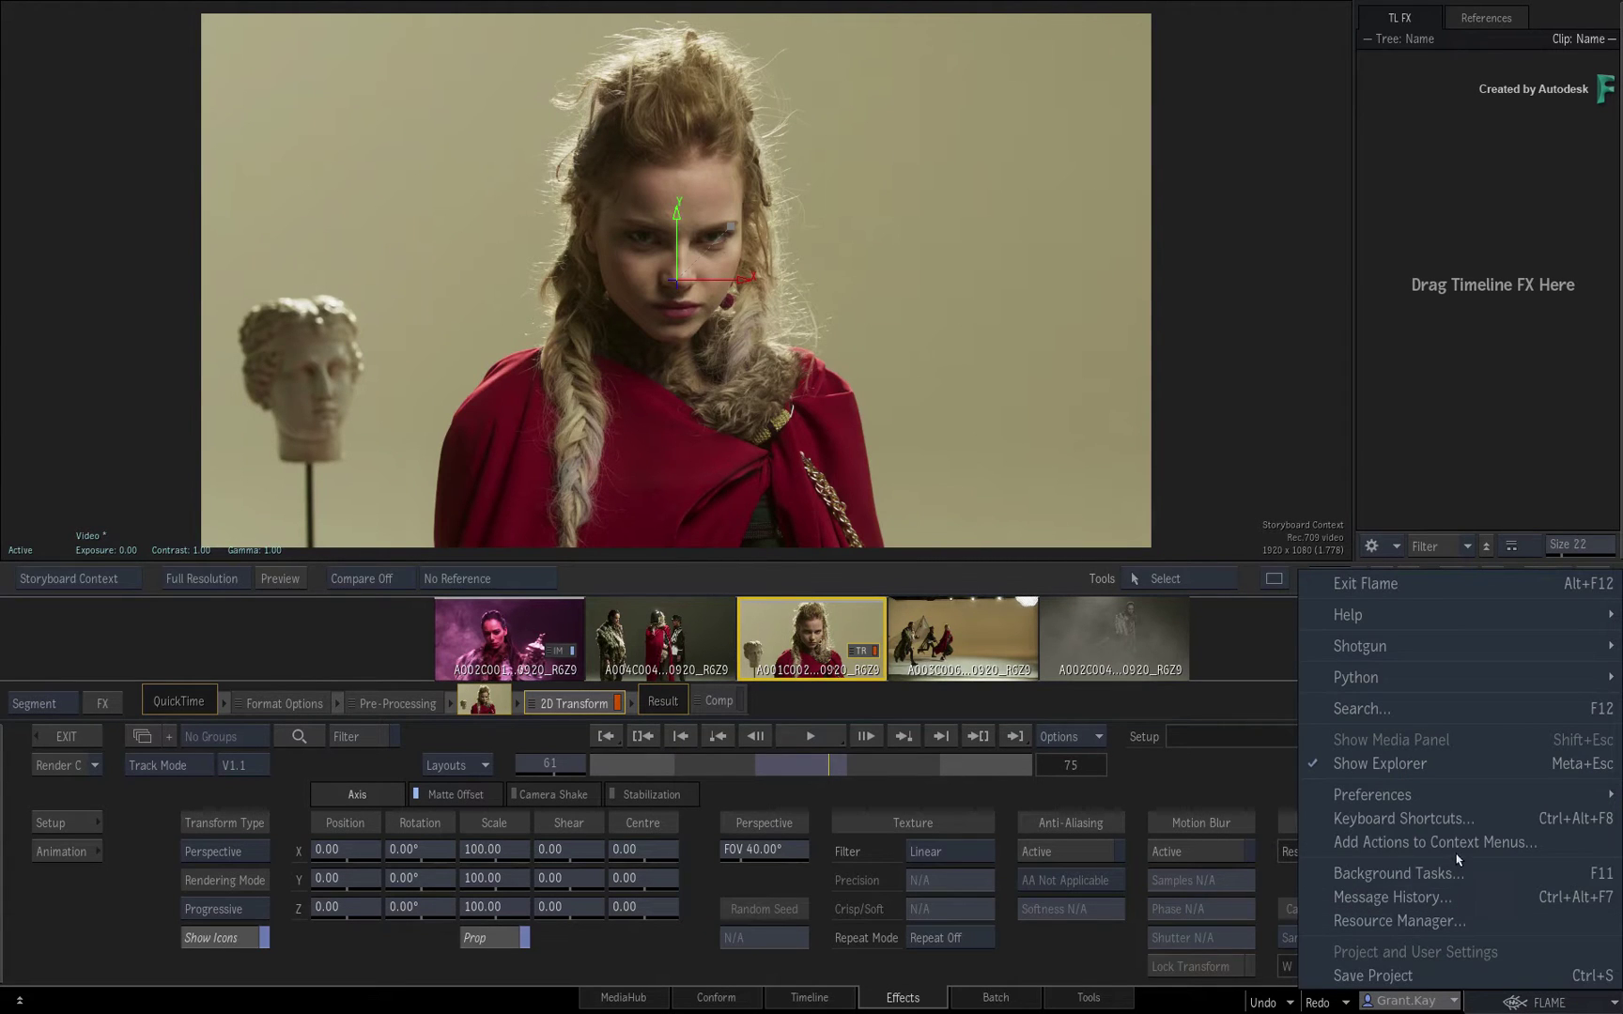
pyautogui.moveTo(1378, 801)
pyautogui.click(1220, 977)
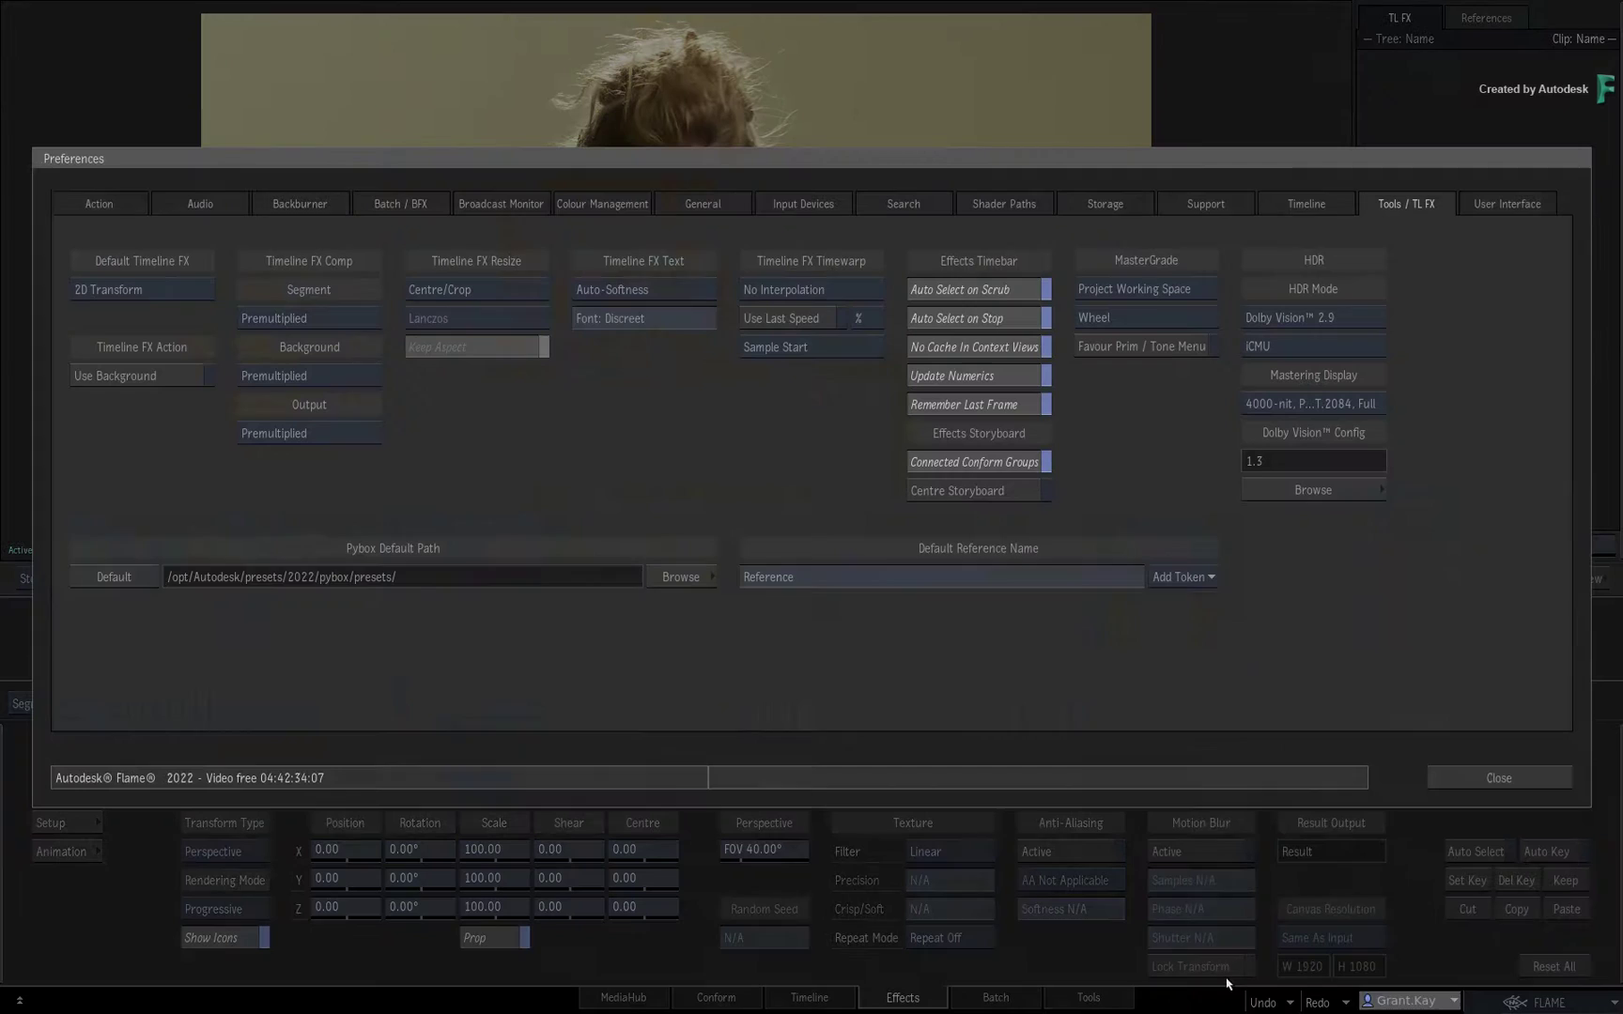
pyautogui.click(172, 294)
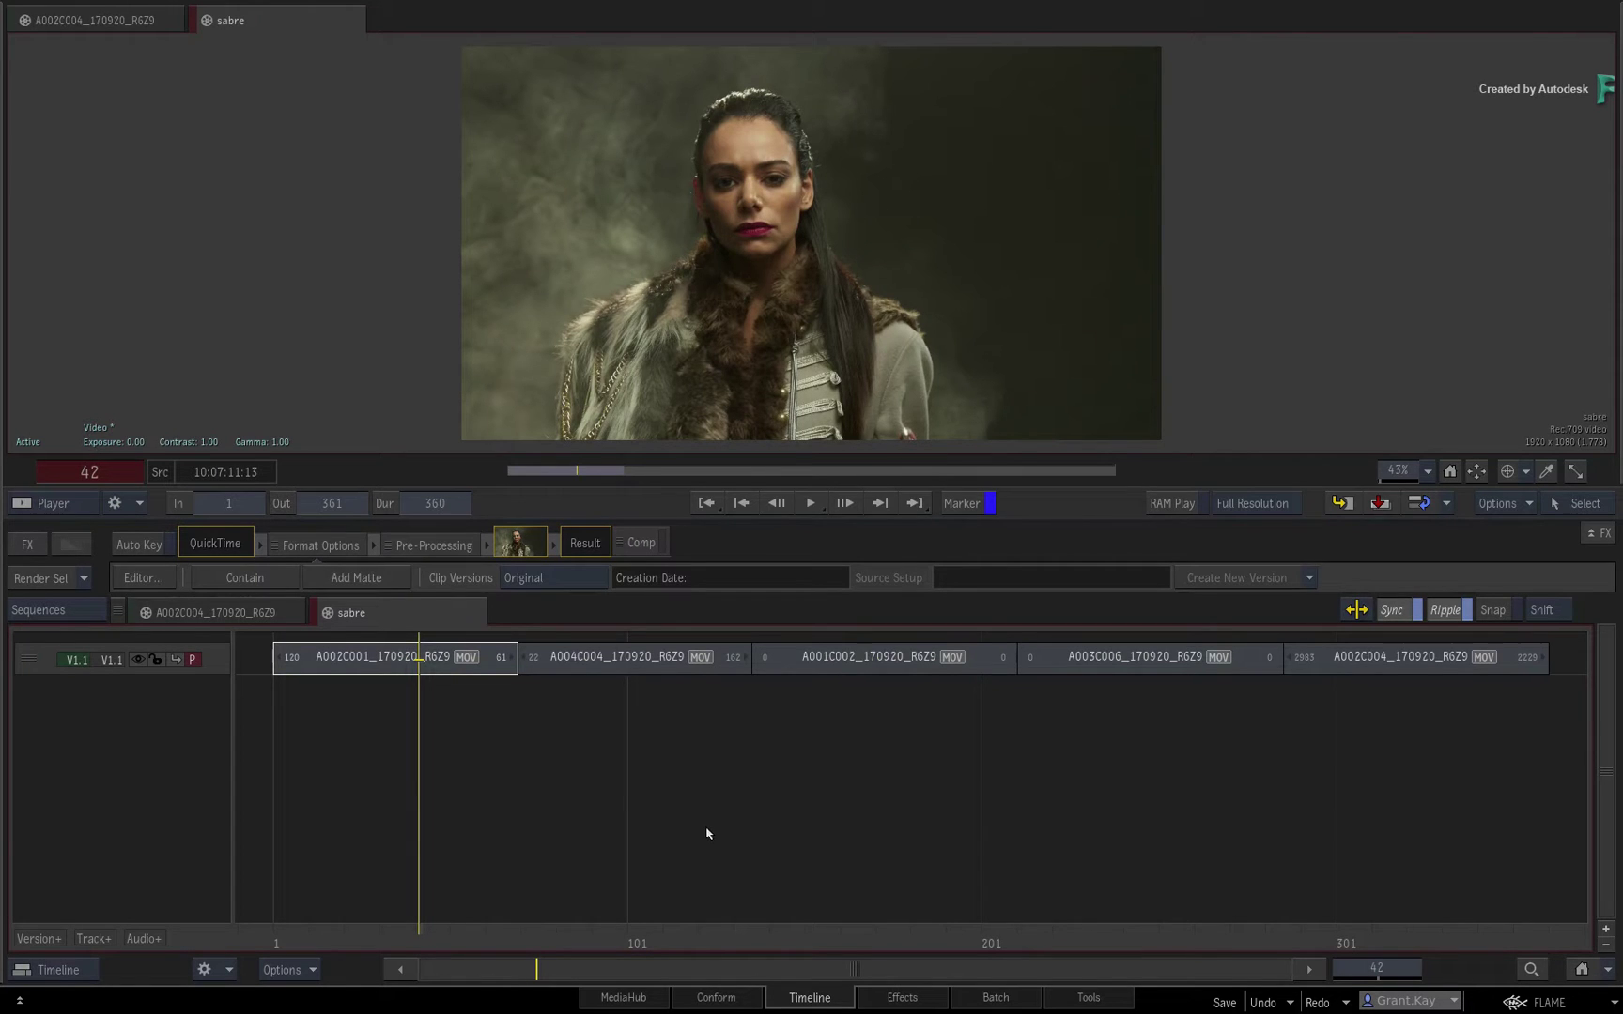
# Open Effects and show a widened node schematic beside the viewer in 2-up view
pyautogui.click(883, 1001)
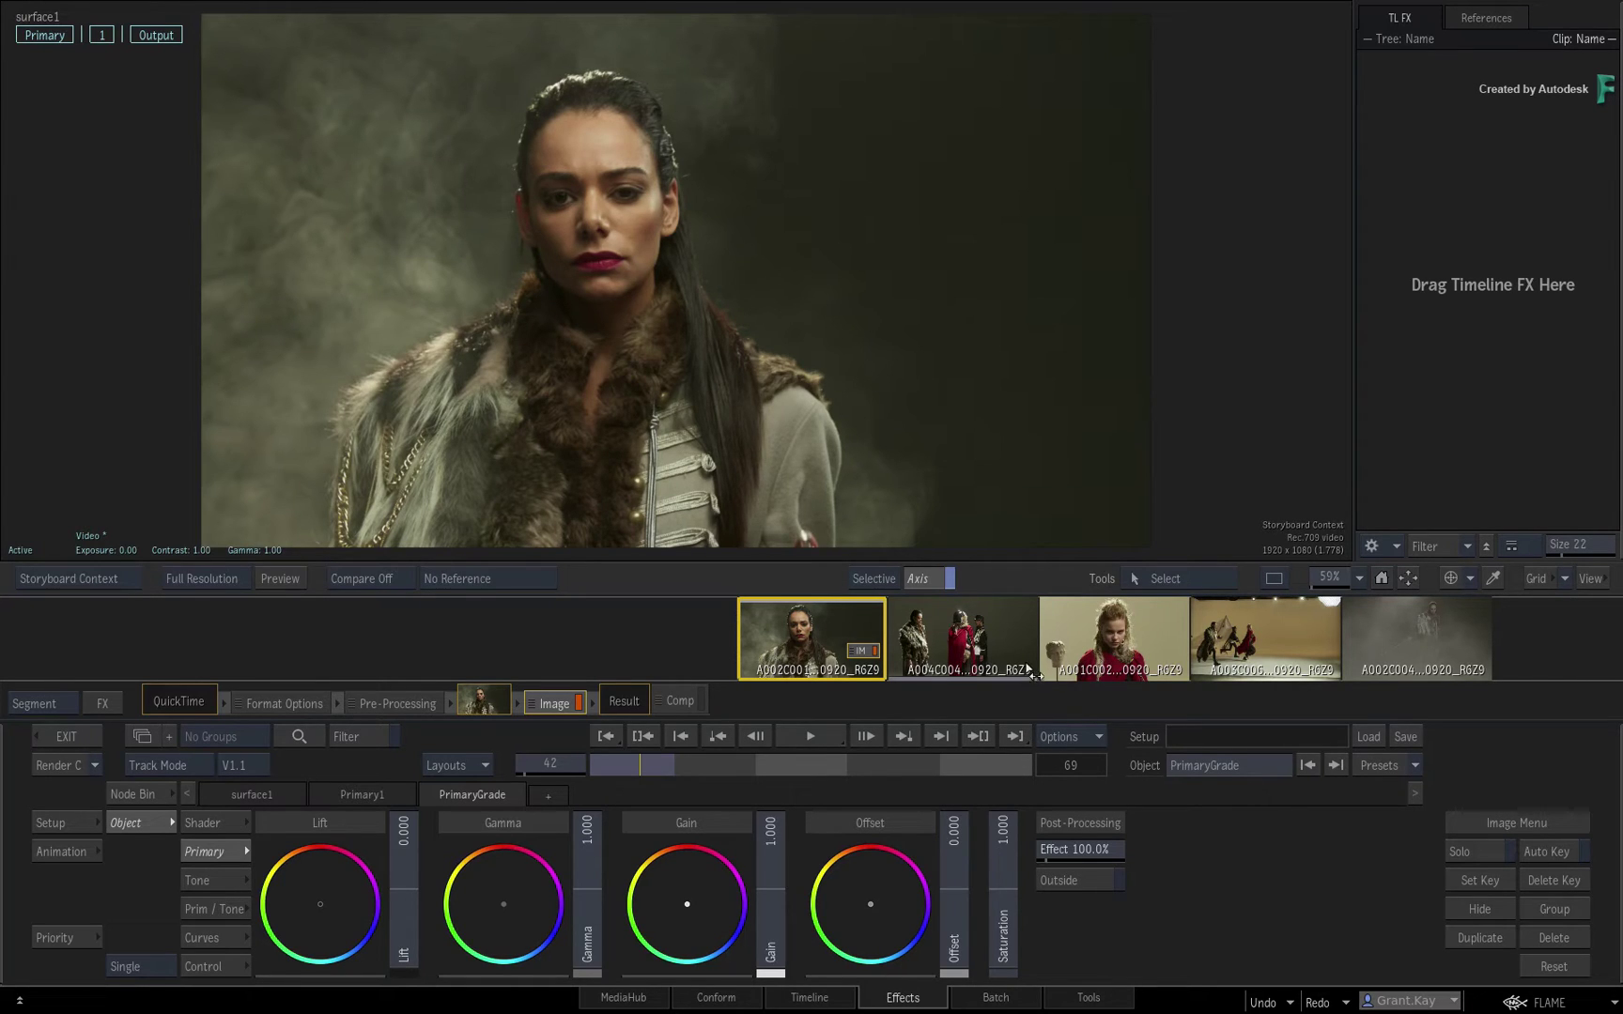
pyautogui.moveTo(1113, 638); pyautogui.dragTo(836, 627)
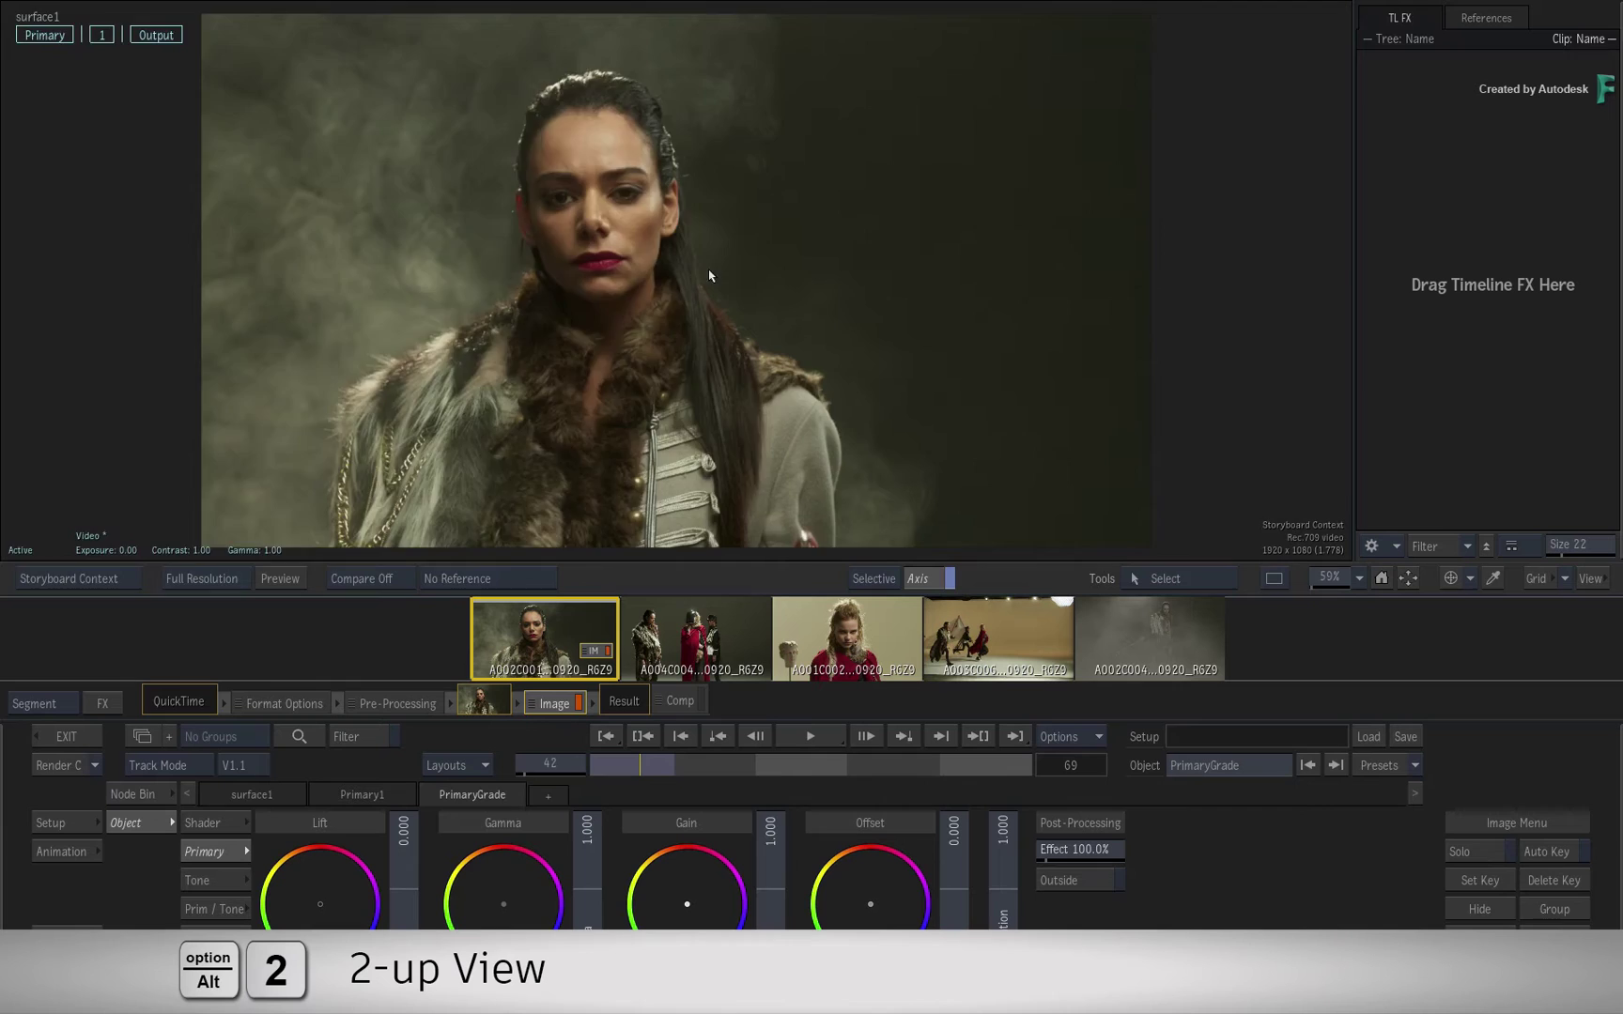
pyautogui.hotkey('alt', '2')
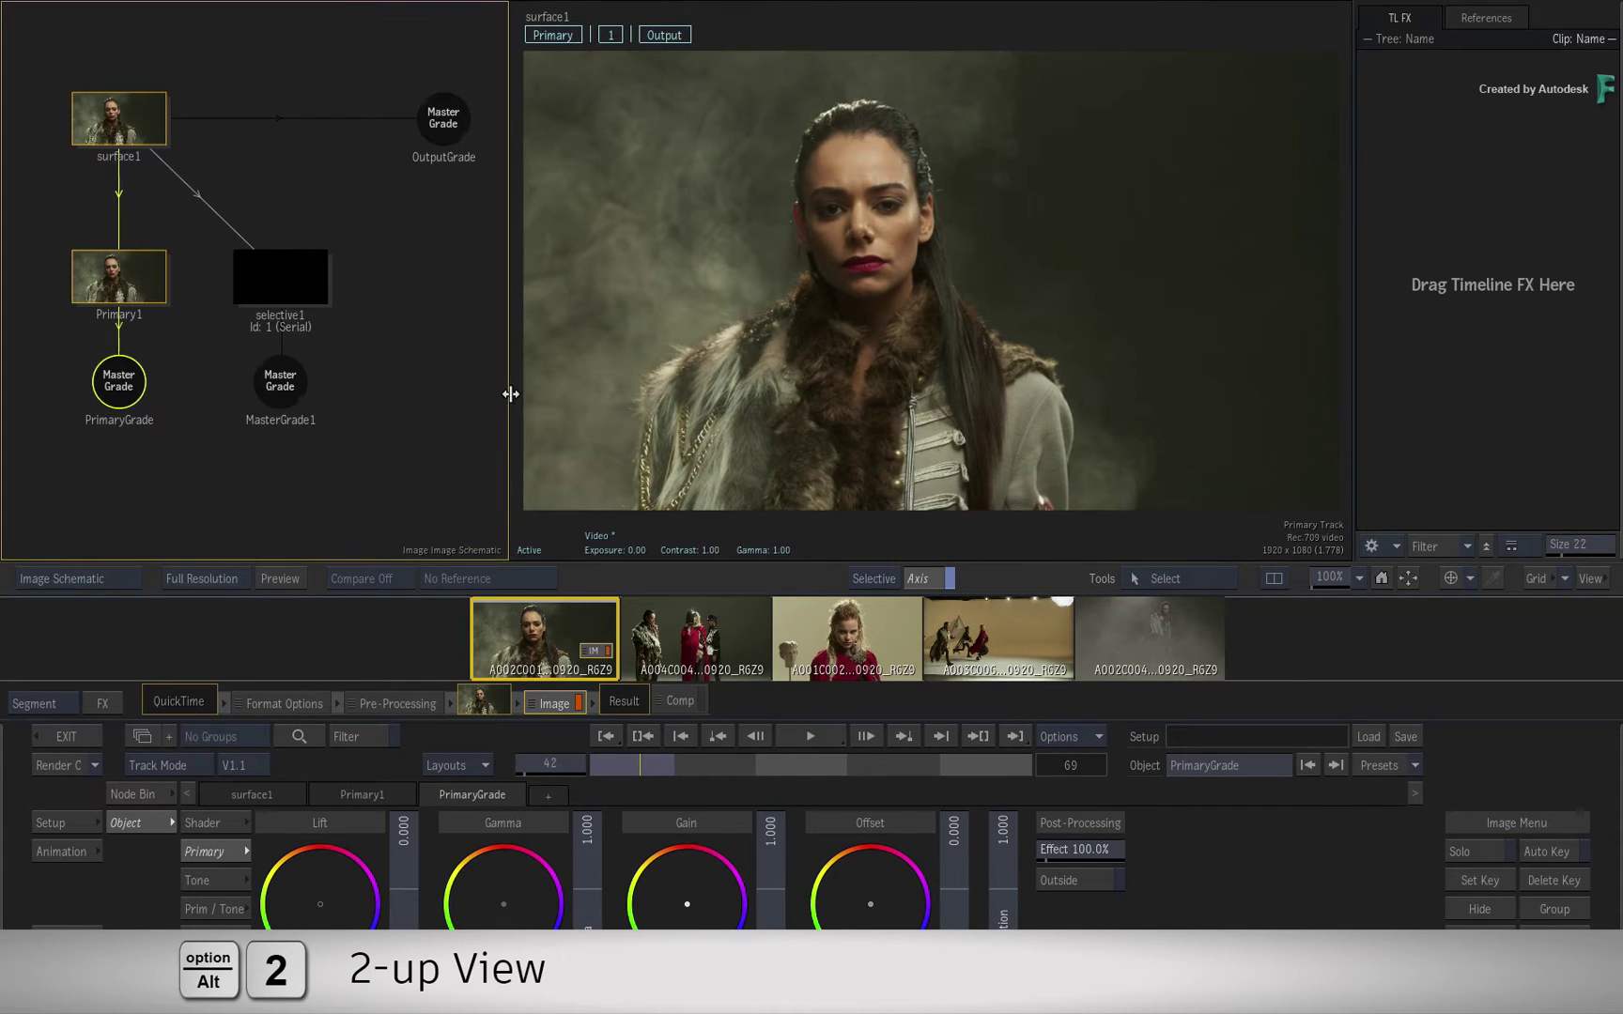
pyautogui.moveTo(507, 388); pyautogui.dragTo(674, 404)
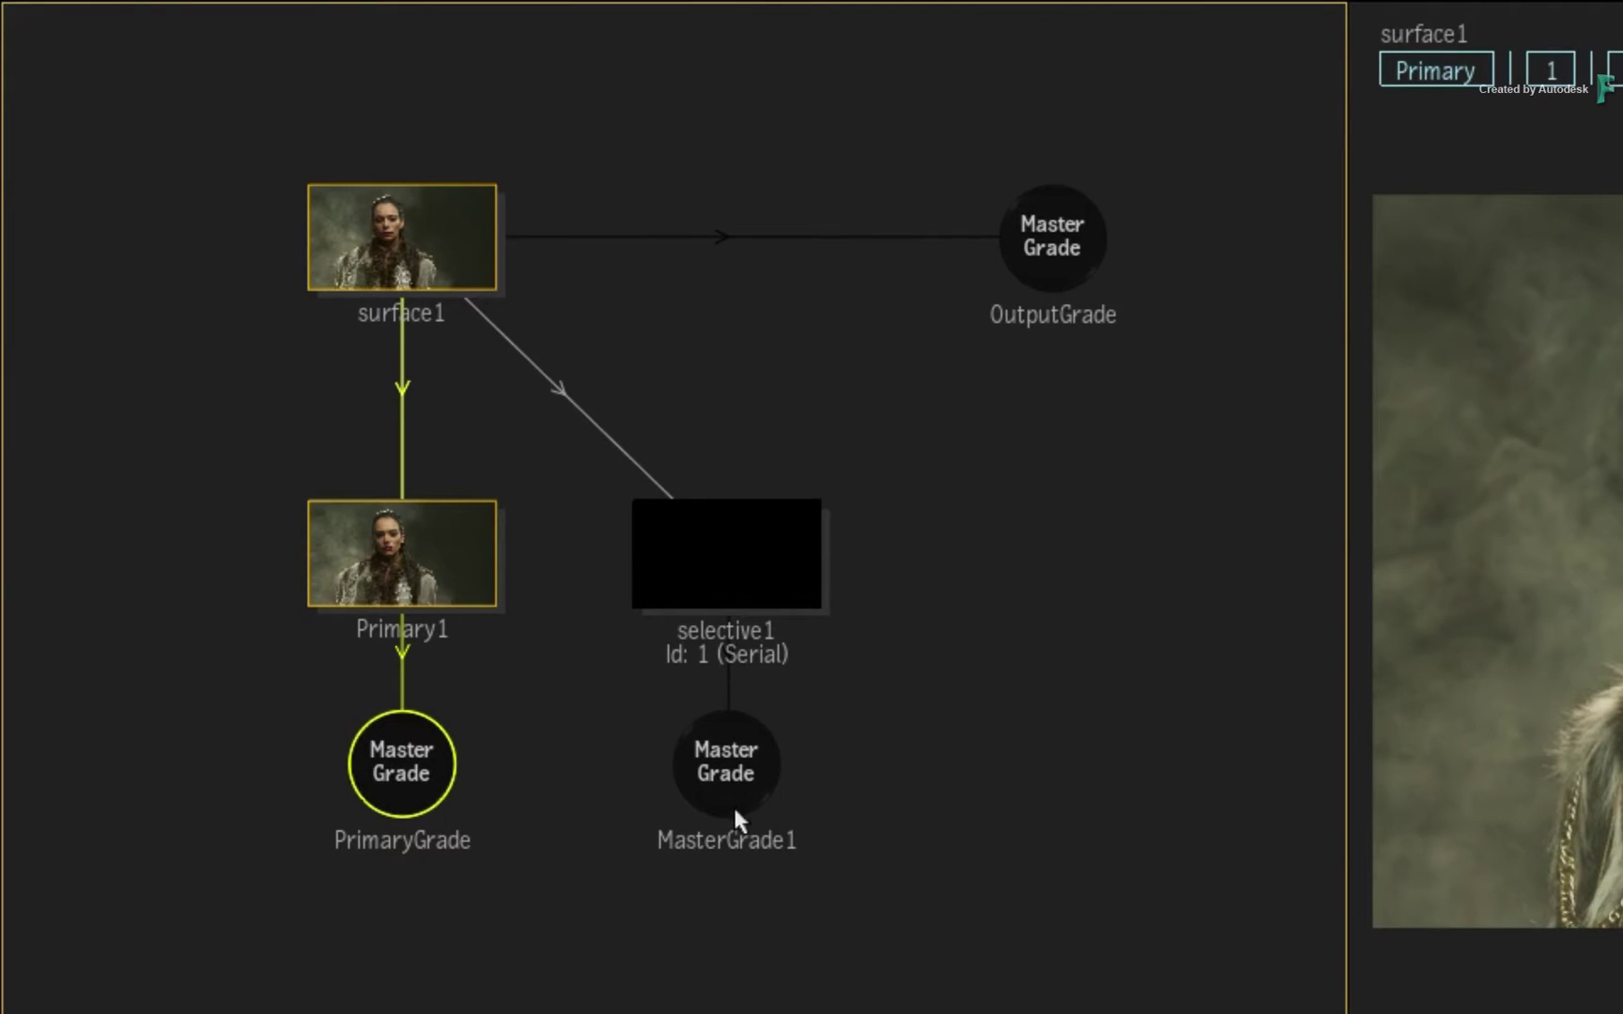
# Inspect the MasterGrade1, OutputGrade, PrimaryGrade and selective1 nodes
pyautogui.click(738, 798)
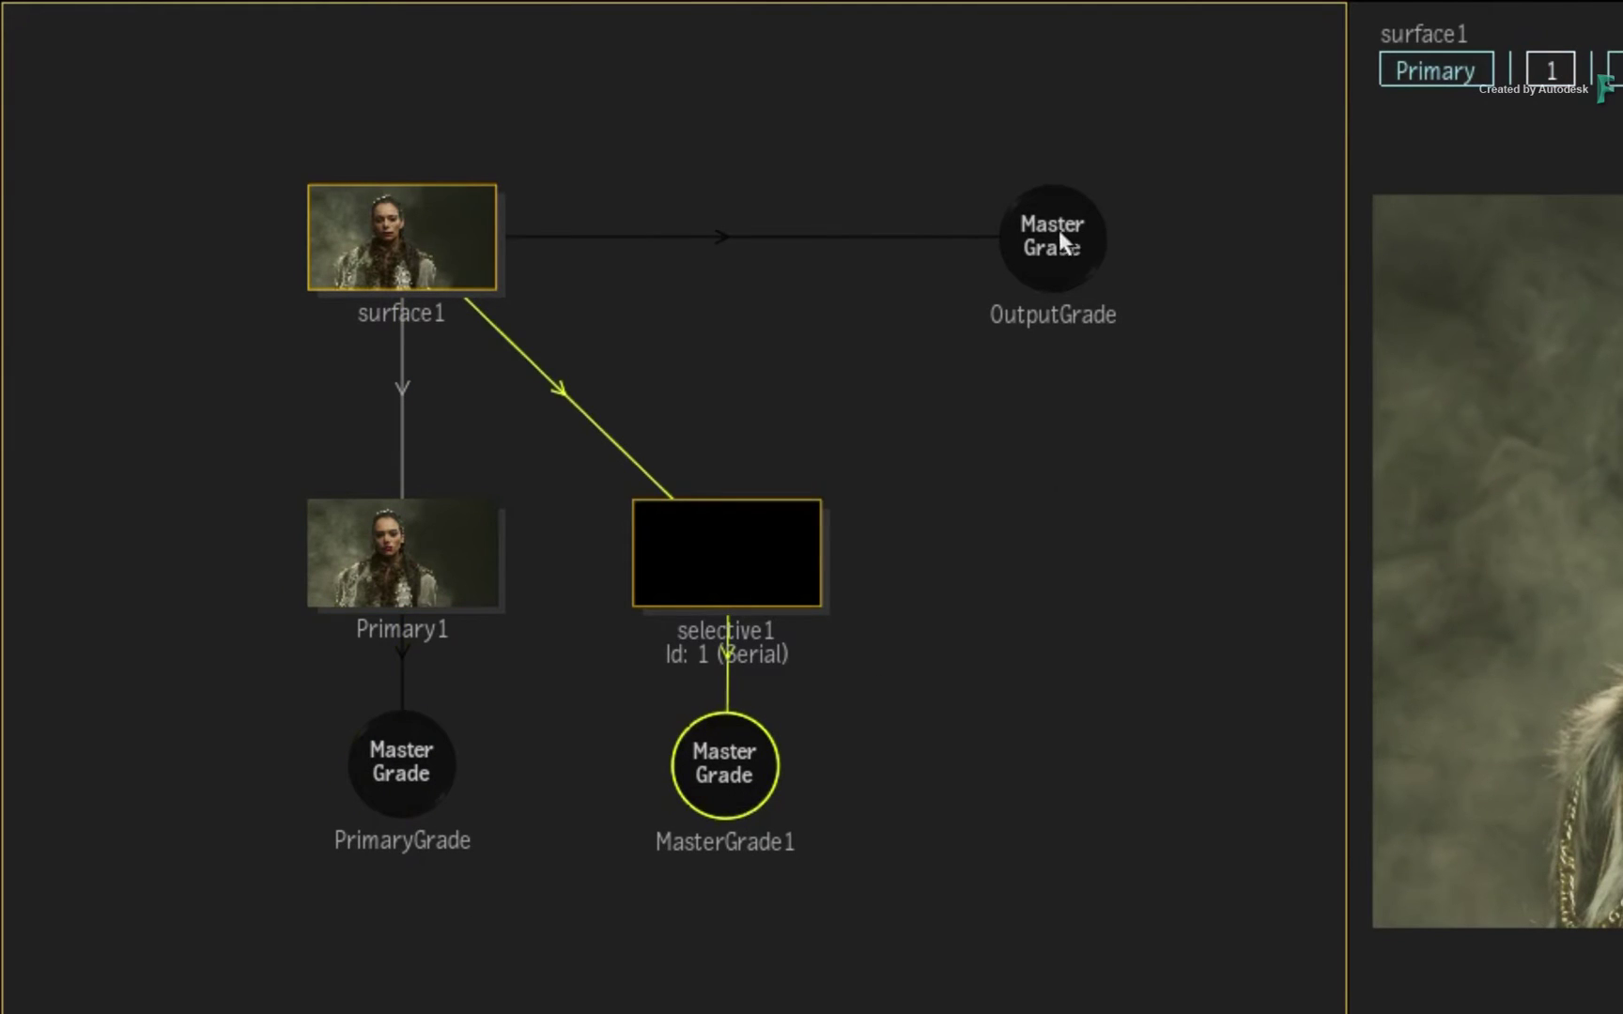
pyautogui.click(1059, 246)
pyautogui.click(737, 771)
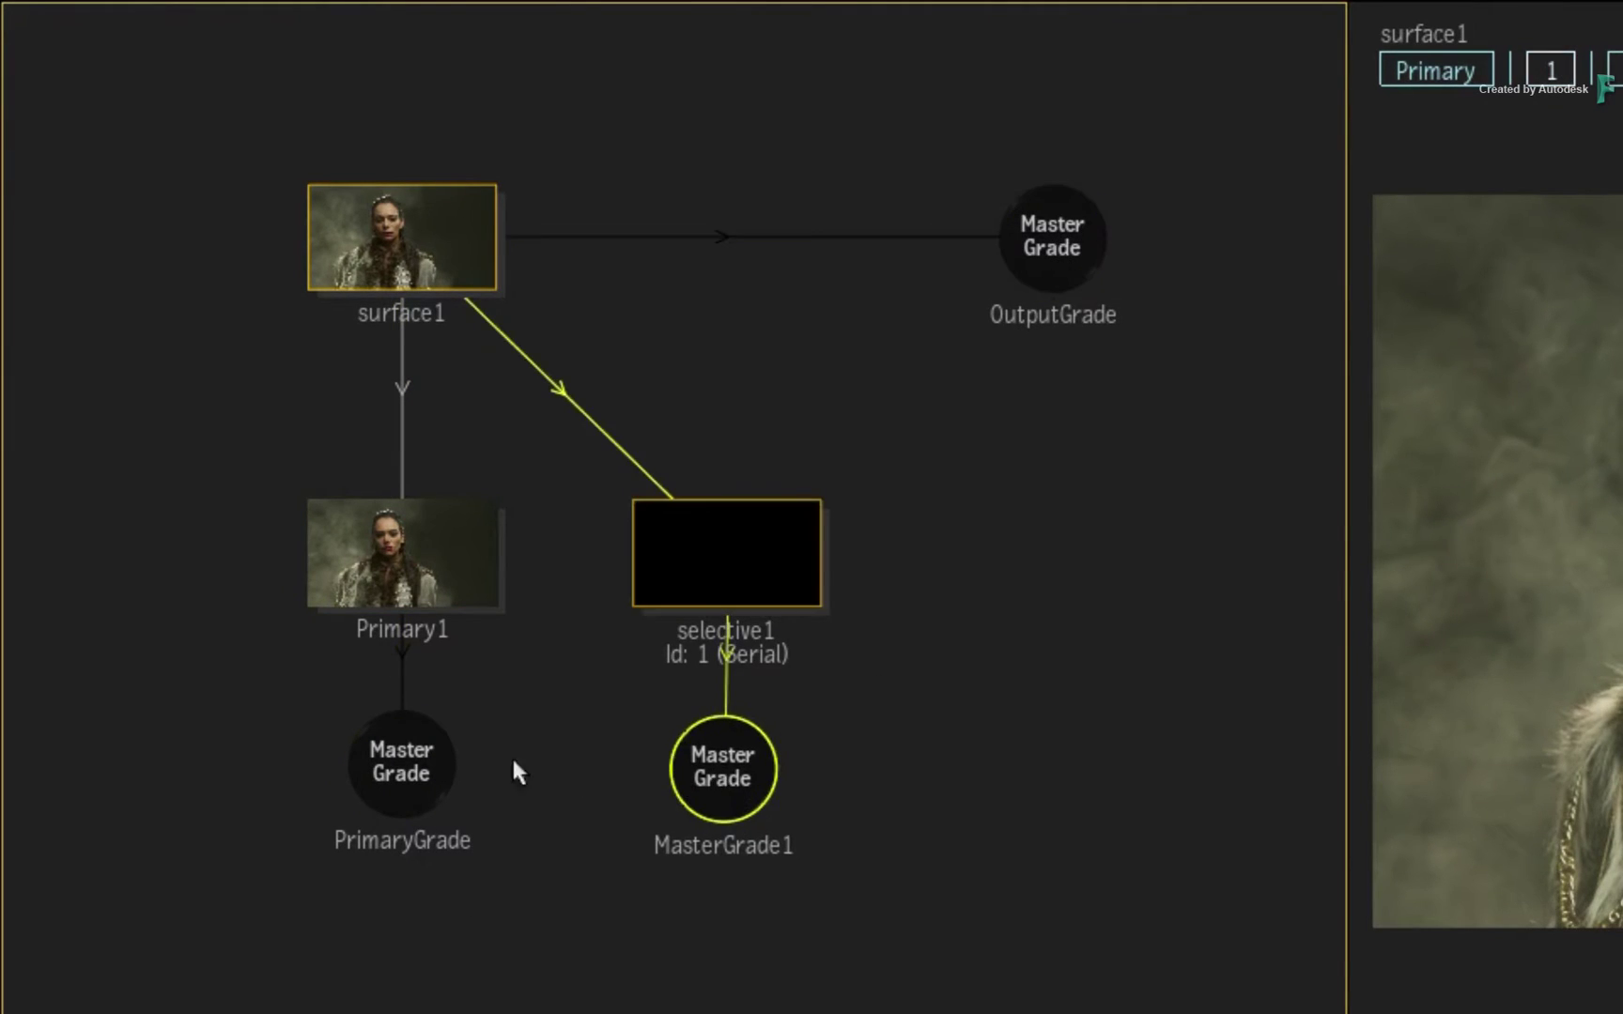
pyautogui.click(413, 751)
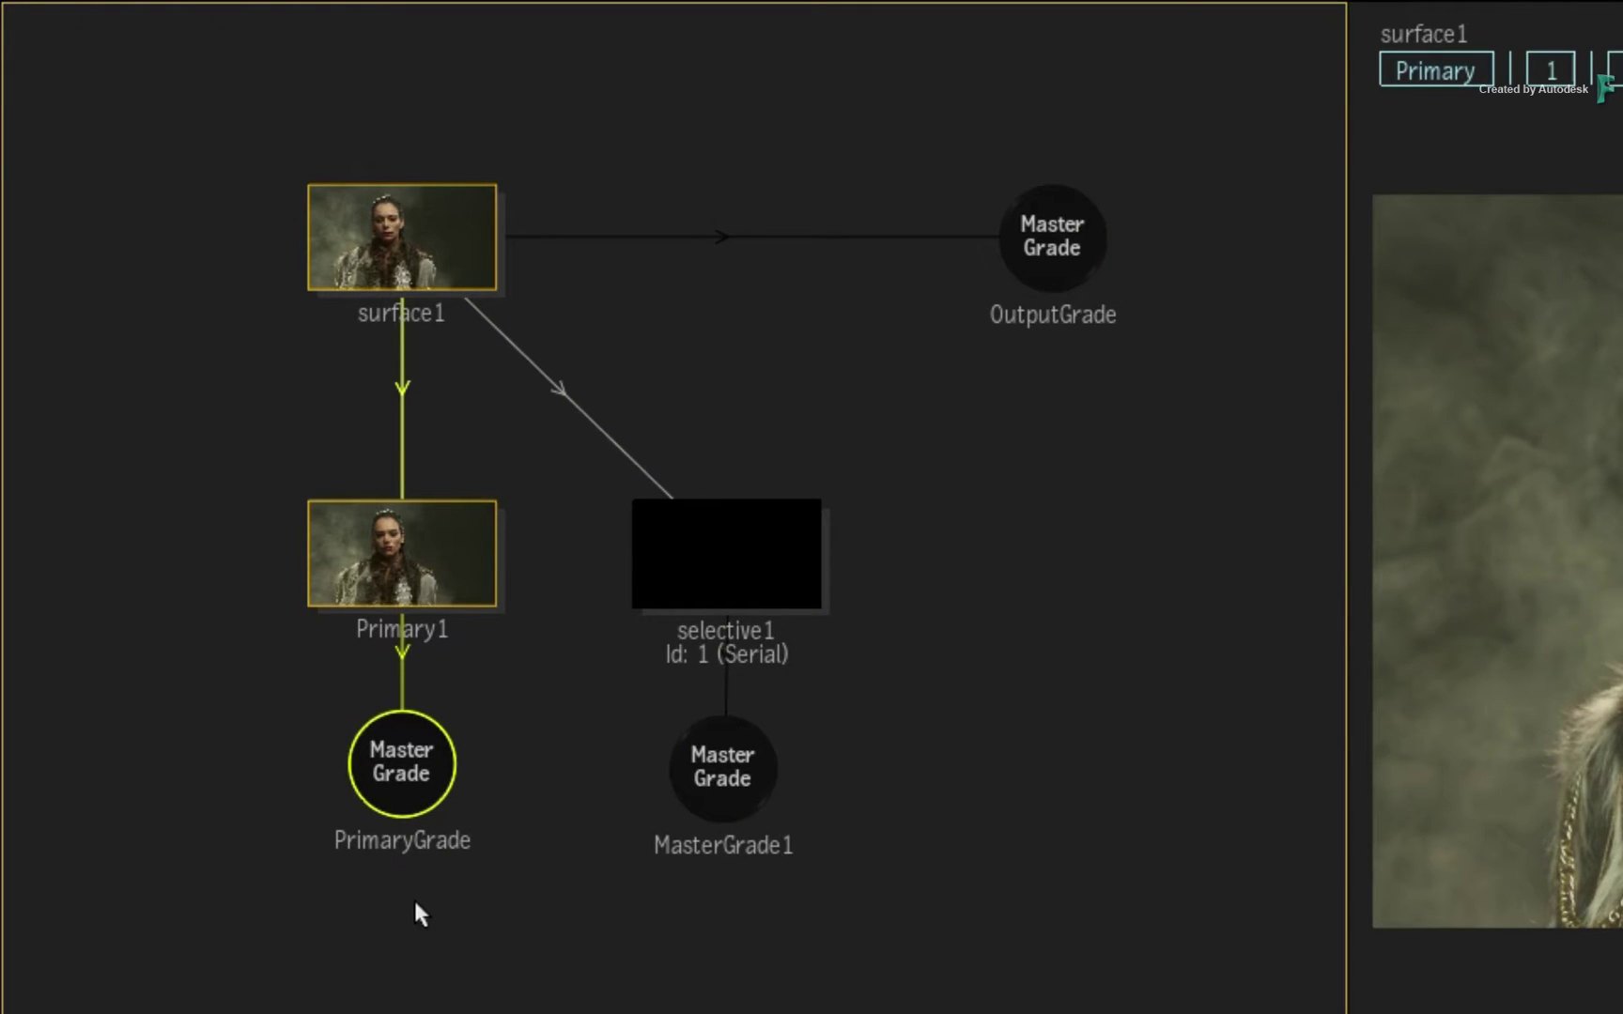
pyautogui.click(731, 564)
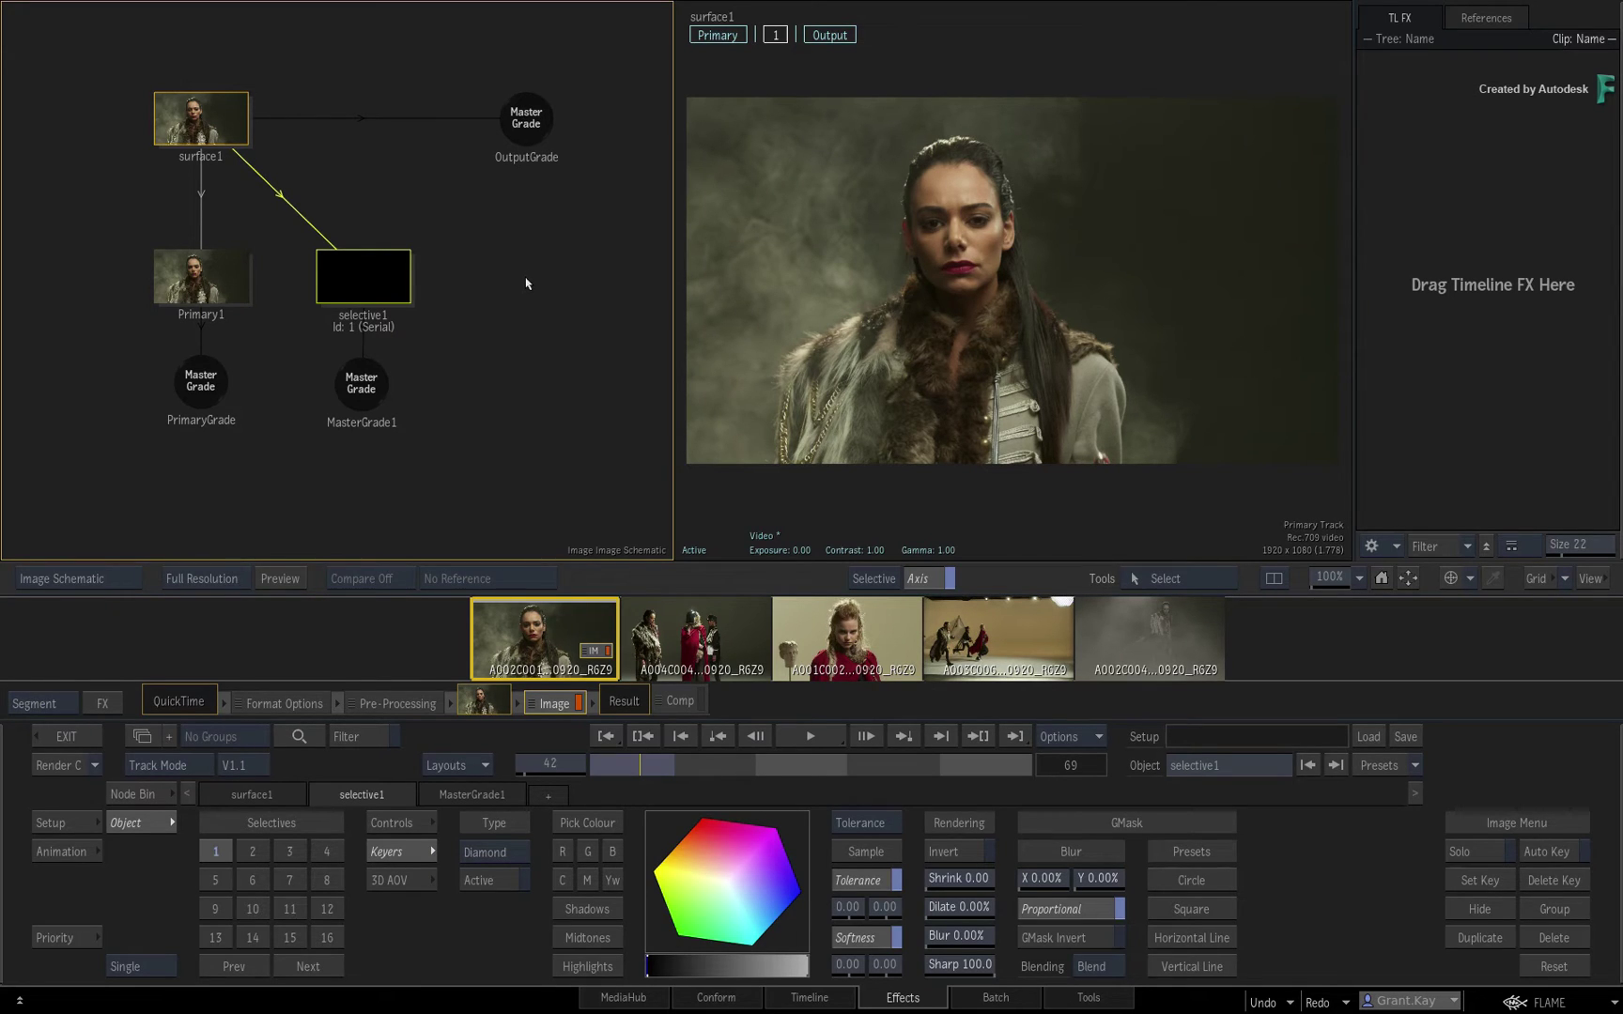
# Add selective2 and selective3, each with its own grade
pyautogui.moveTo(558, 297); pyautogui.dragTo(445, 319)
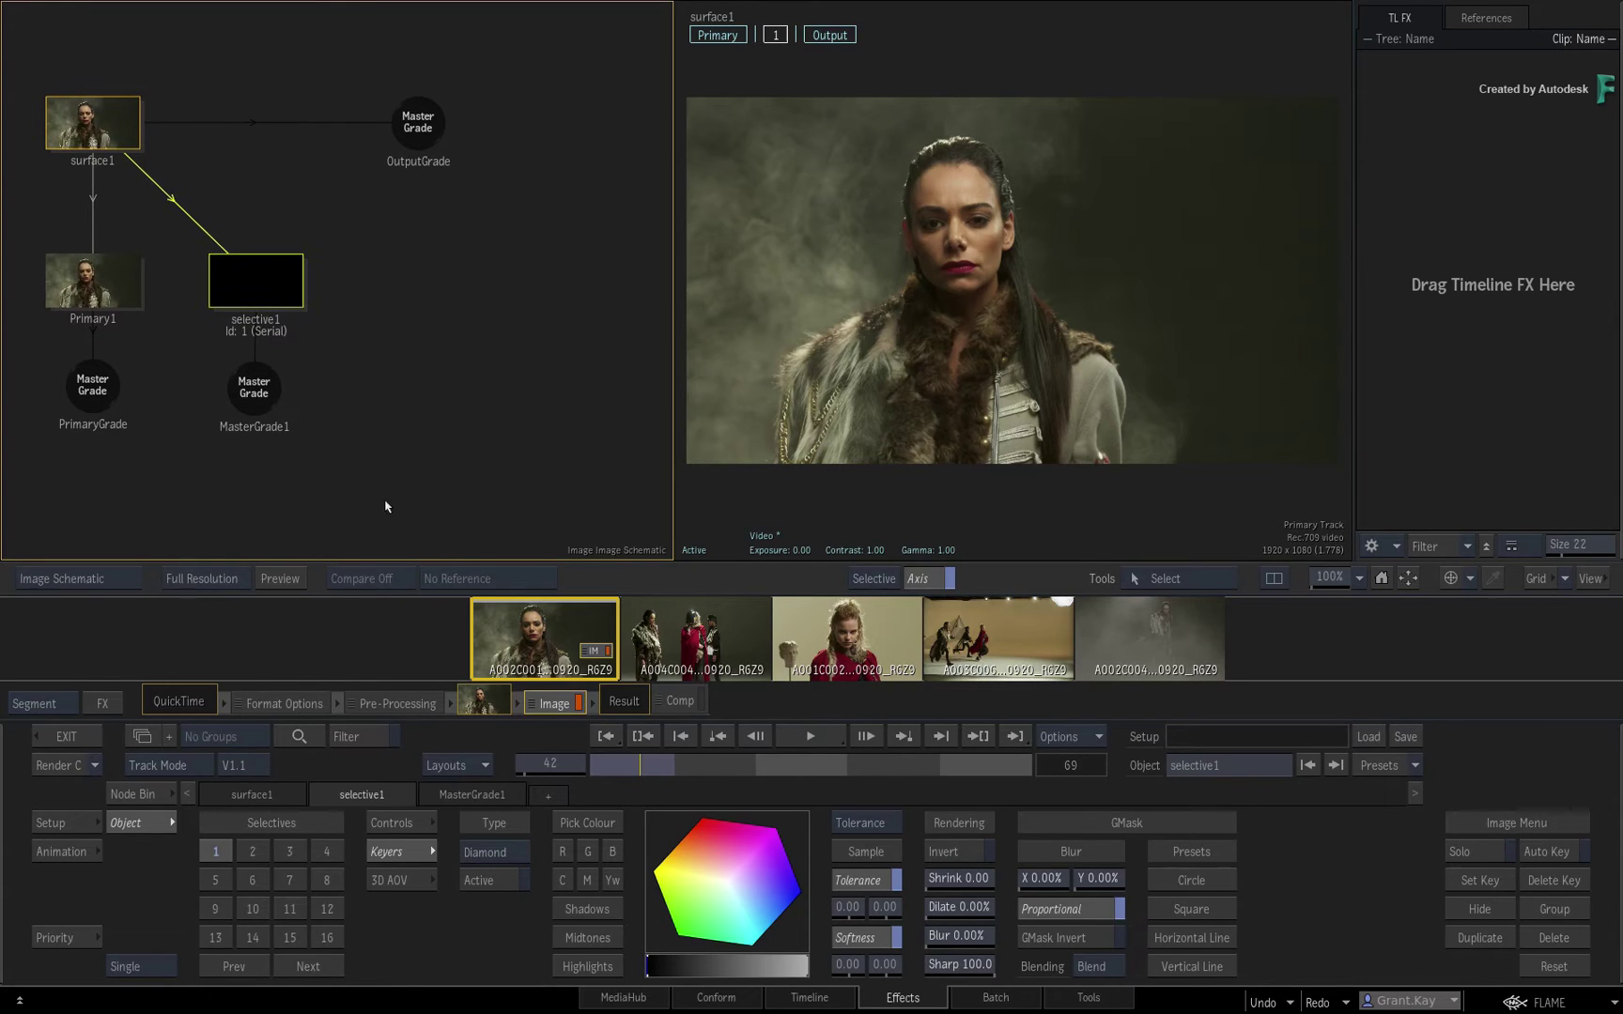
pyautogui.click(254, 855)
pyautogui.click(290, 853)
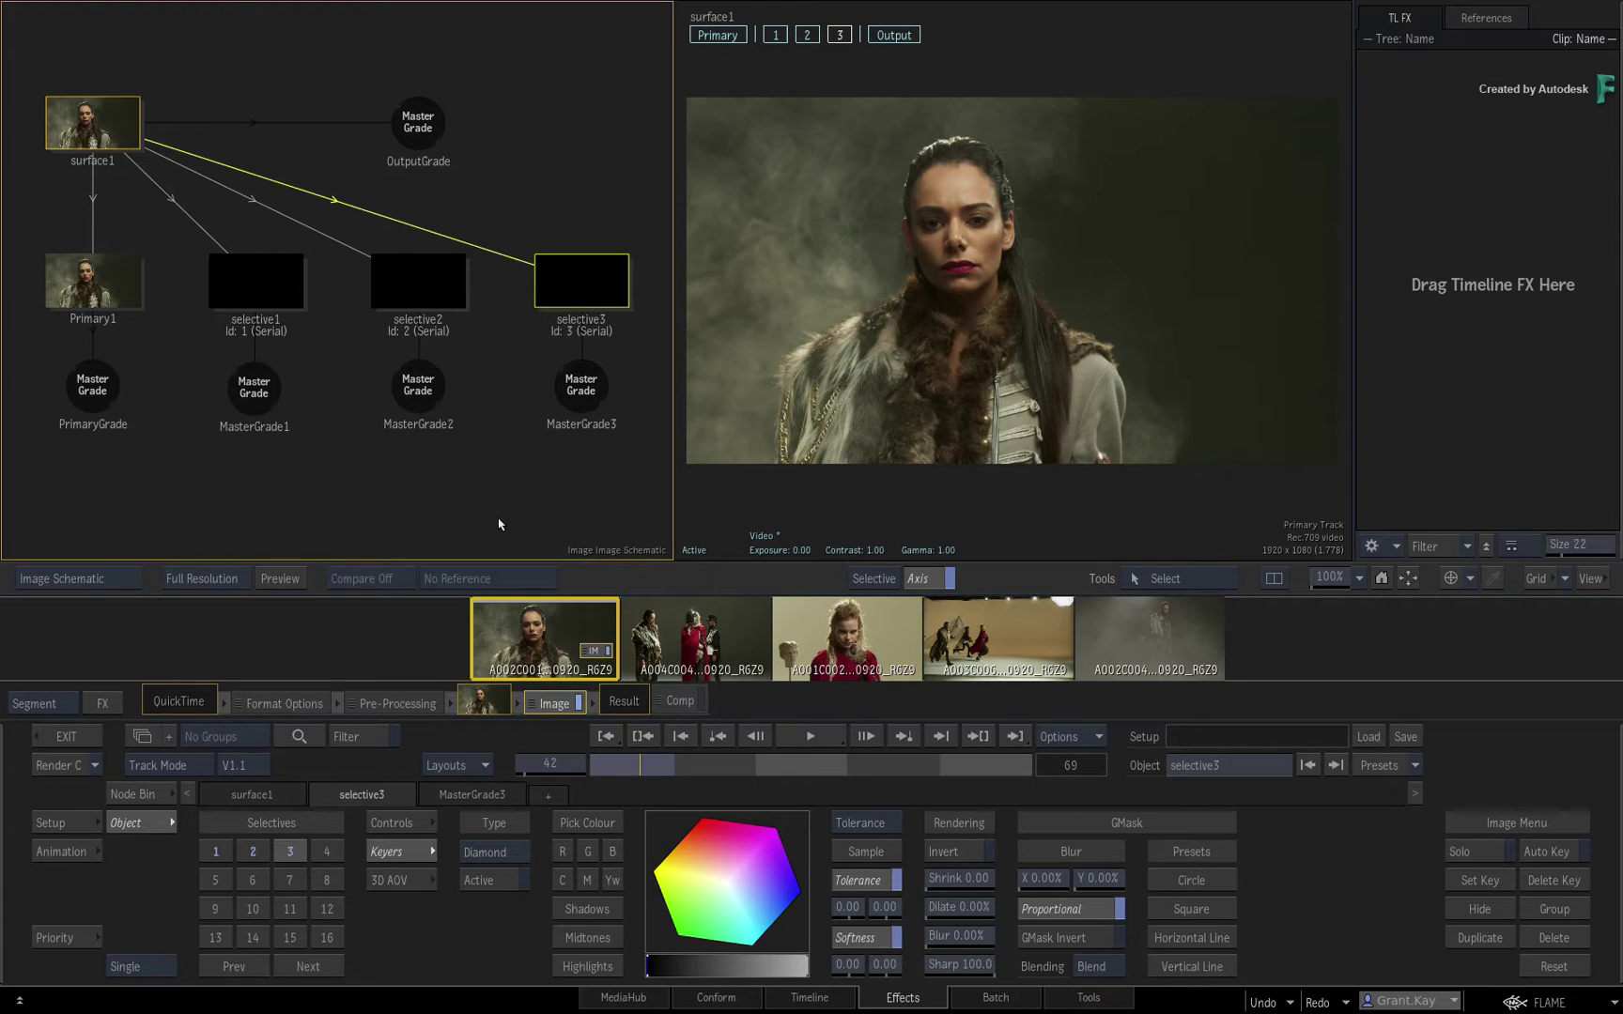
# Replace selective2's MasterGrade2 with a Vignetting shader, then select selective3 for shading
pyautogui.click(418, 392)
pyautogui.click(210, 824)
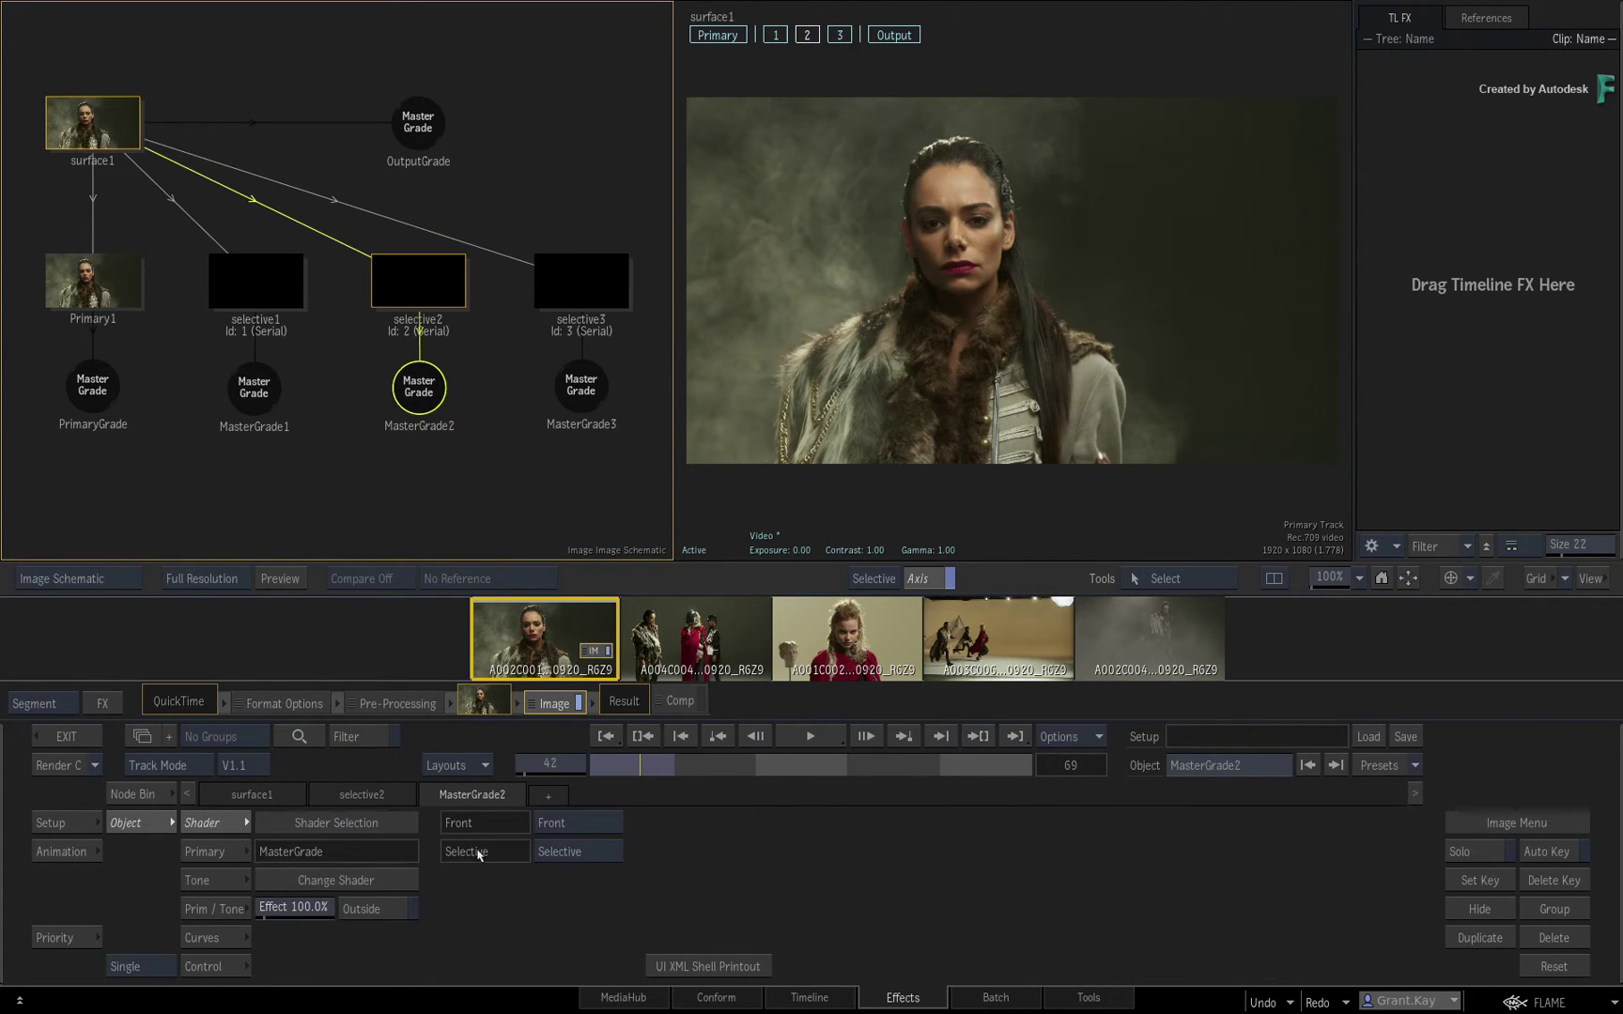
pyautogui.click(338, 879)
pyautogui.moveTo(1484, 264); pyautogui.dragTo(1485, 695)
pyautogui.doubleClick(538, 580)
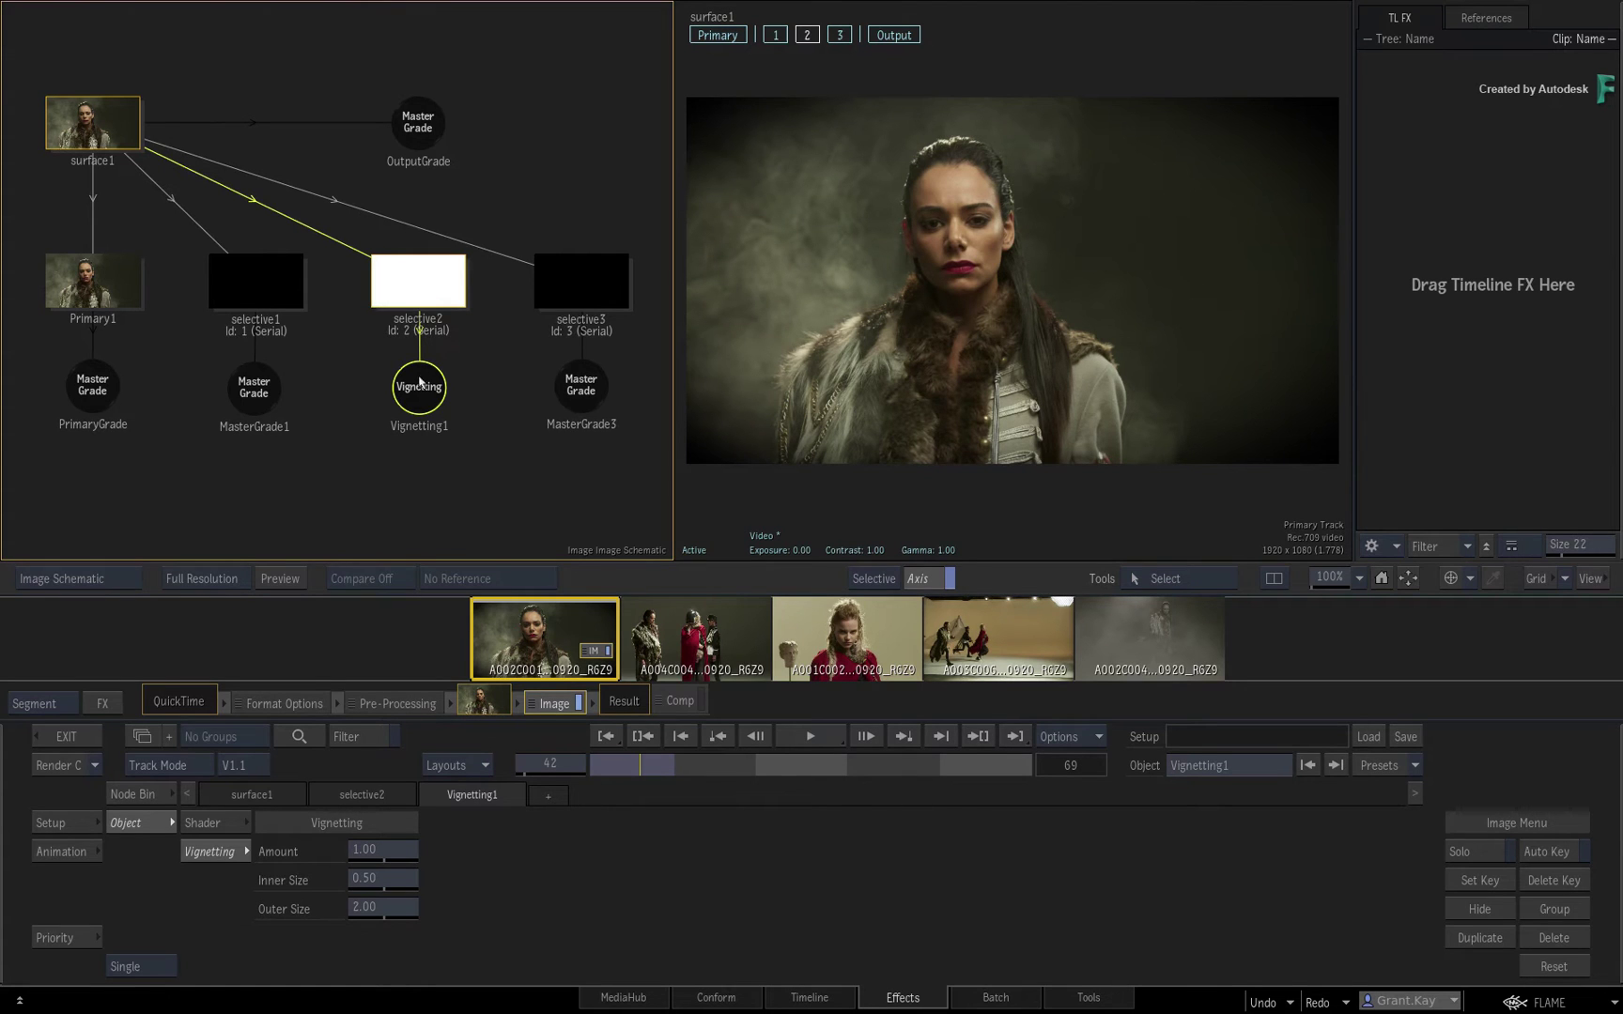
pyautogui.click(419, 385)
pyautogui.click(590, 287)
pyautogui.click(549, 797)
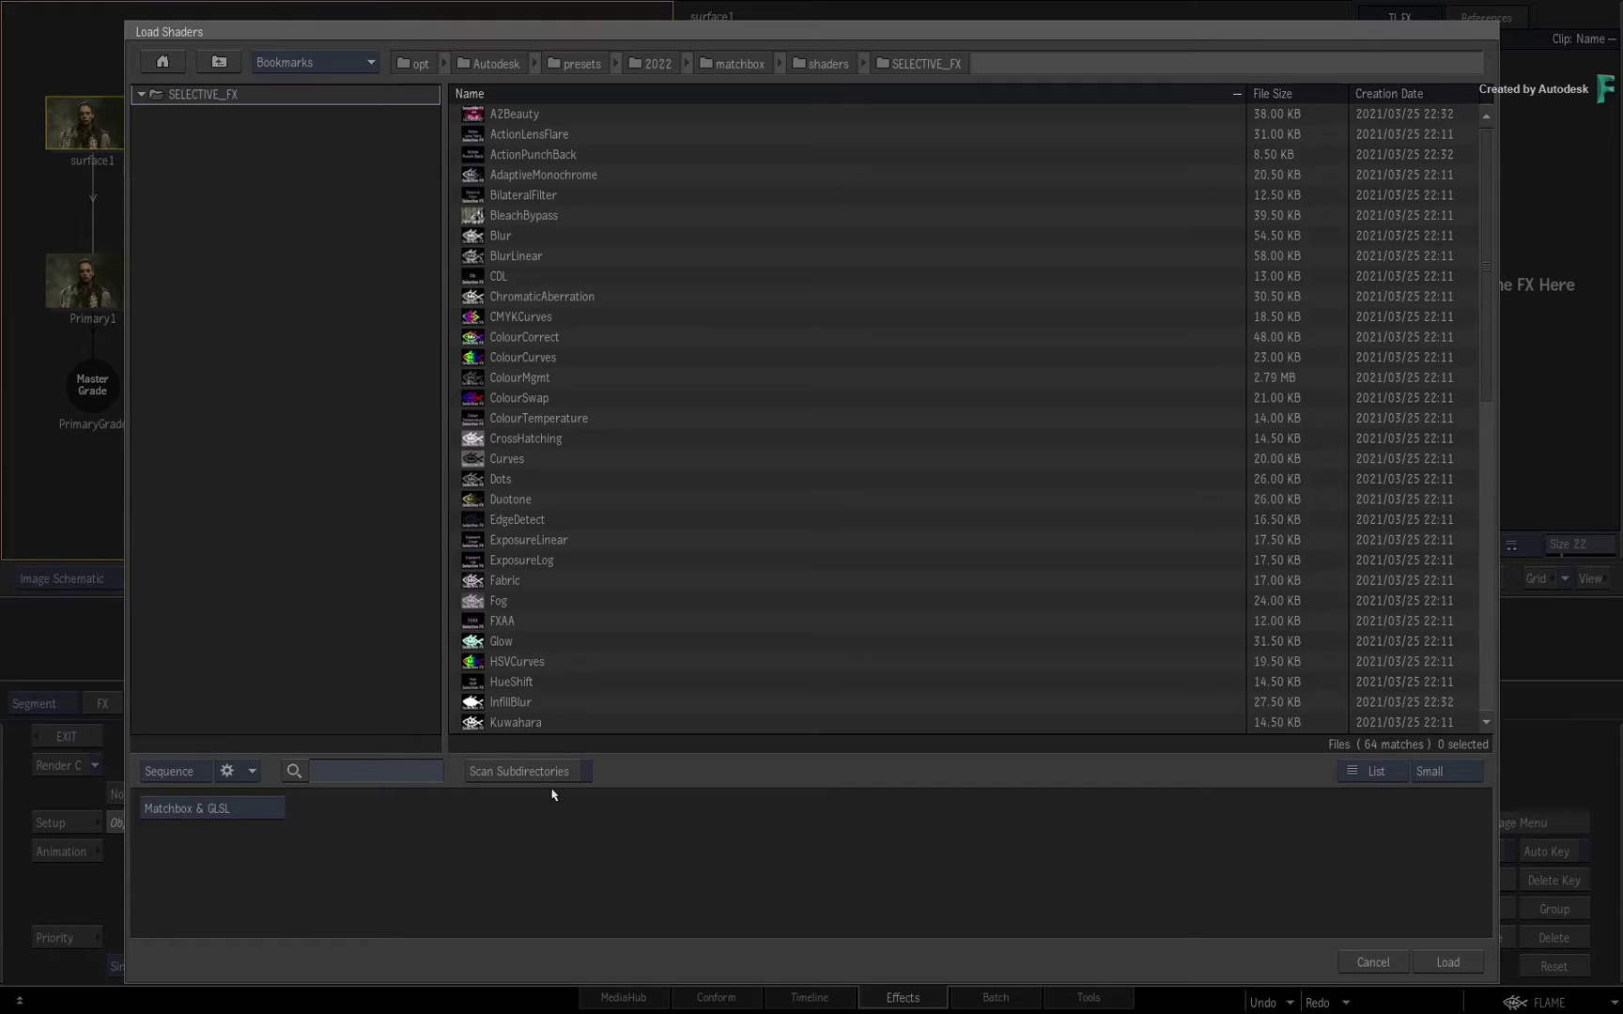
# Attach a Chromatic Aberration shader to selective3 and raise its Amount to 126
pyautogui.doubleClick(598, 298)
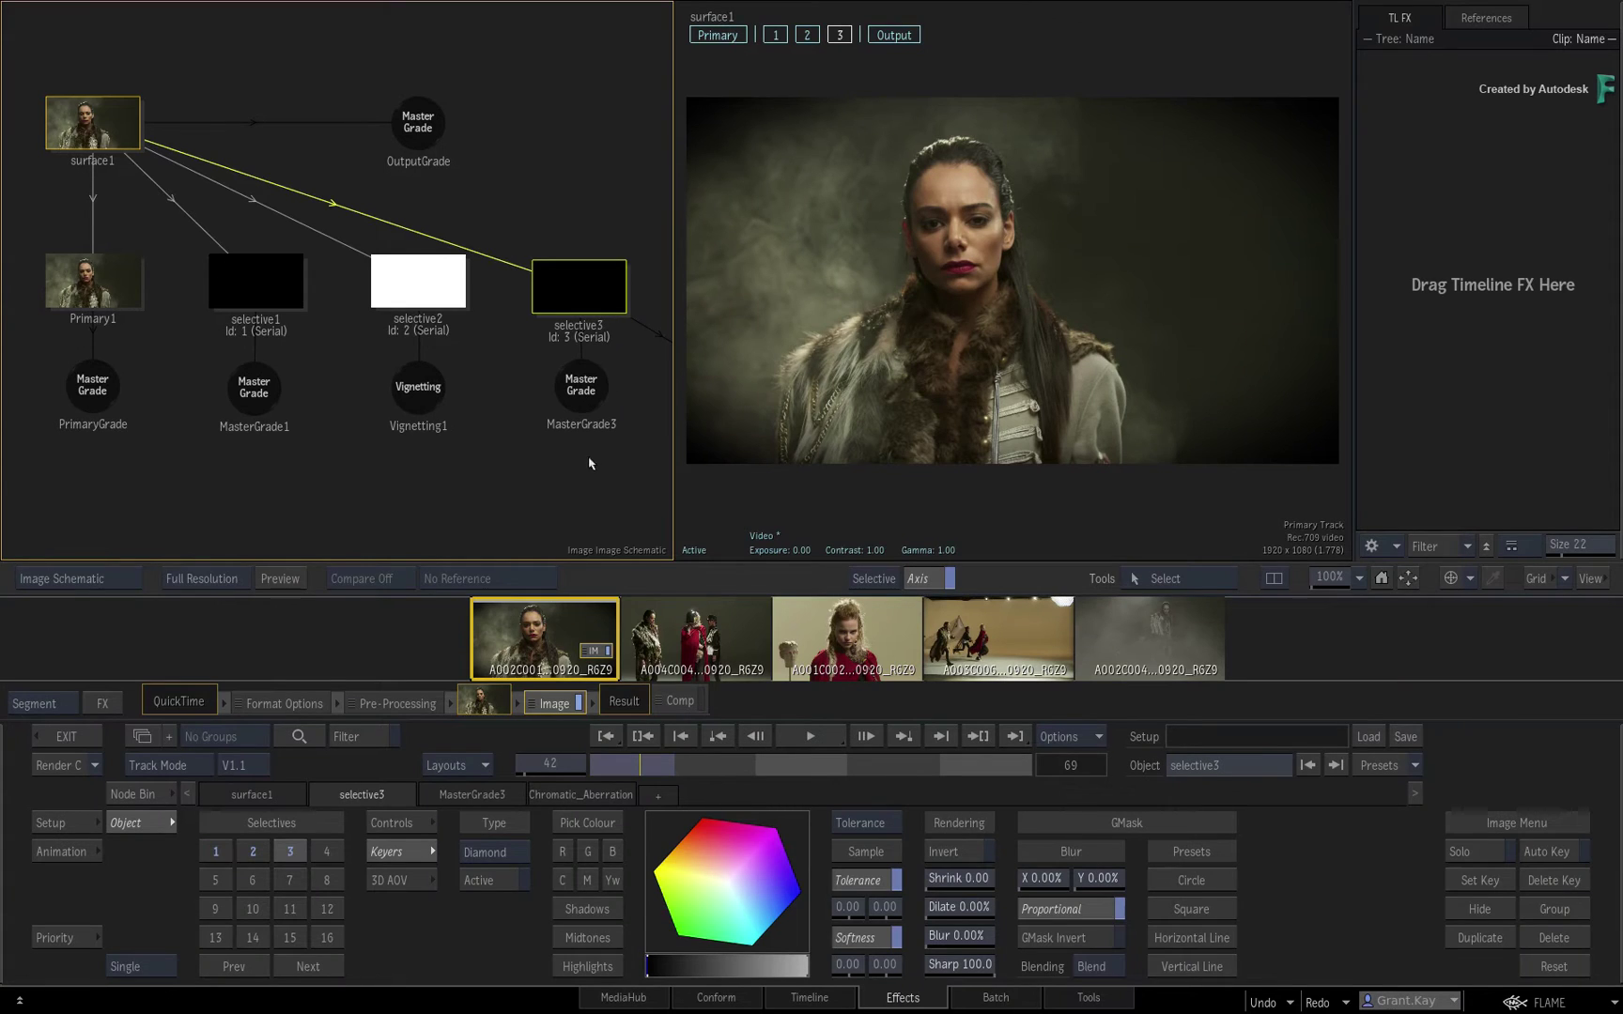
pyautogui.moveTo(590, 465); pyautogui.dragTo(491, 462)
pyautogui.moveTo(475, 290); pyautogui.dragTo(556, 297)
pyautogui.moveTo(674, 290); pyautogui.dragTo(862, 301)
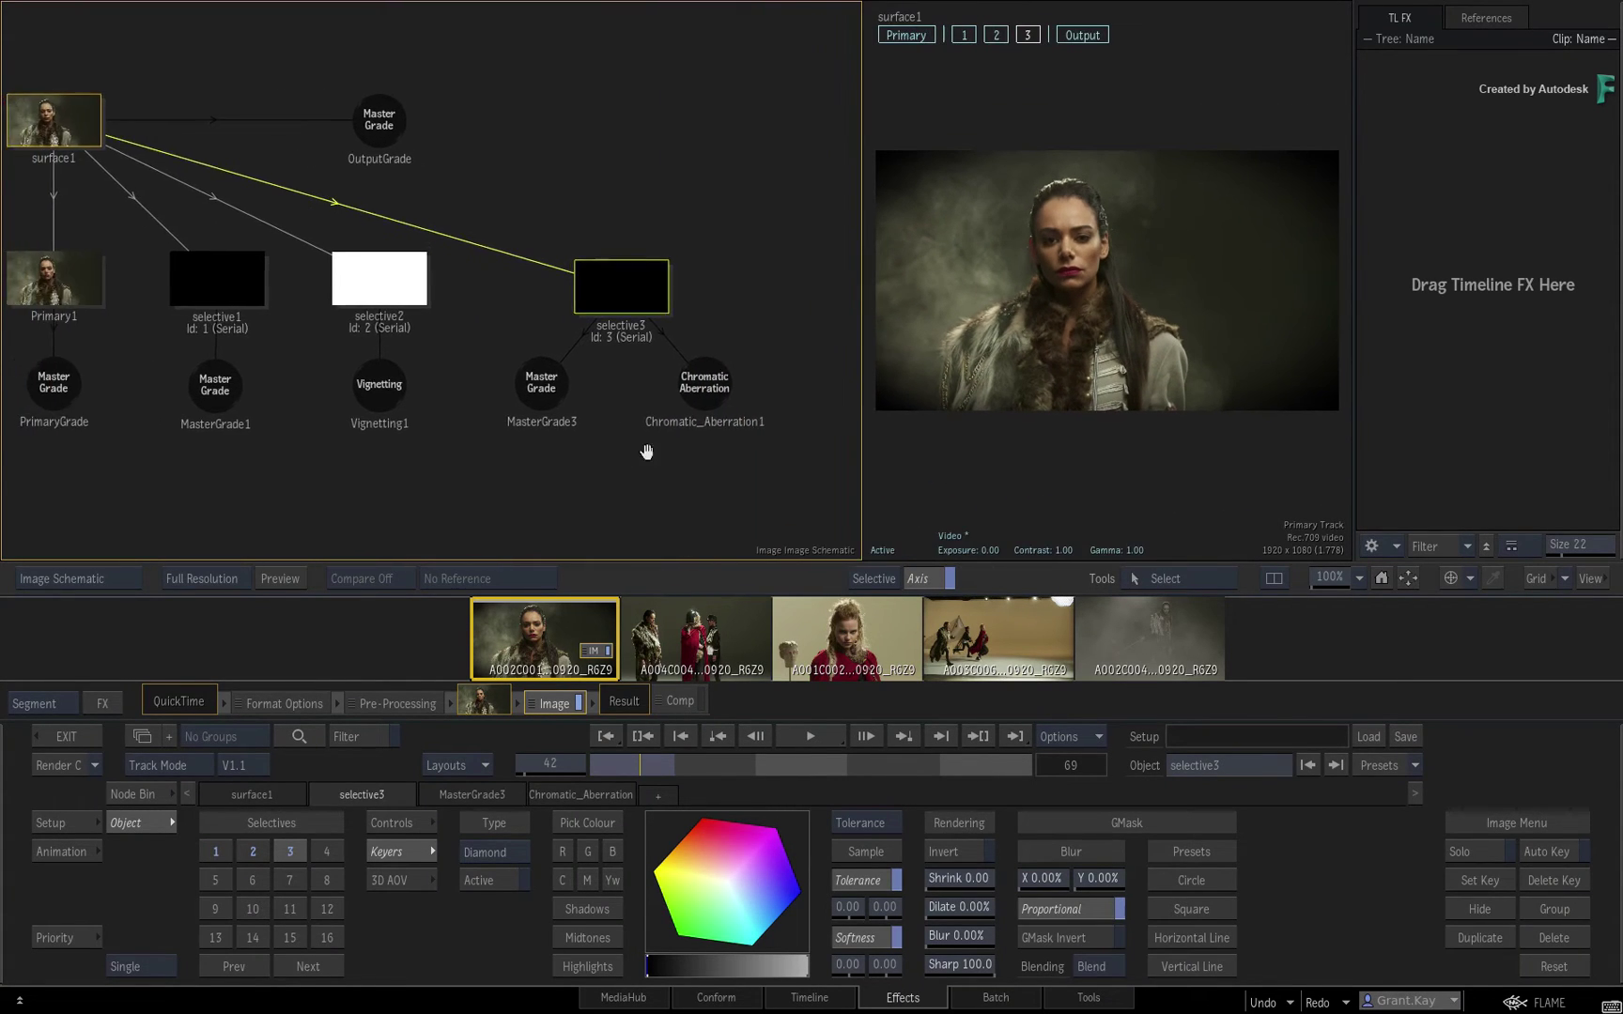
pyautogui.moveTo(642, 437); pyautogui.dragTo(704, 419)
pyautogui.click(743, 379)
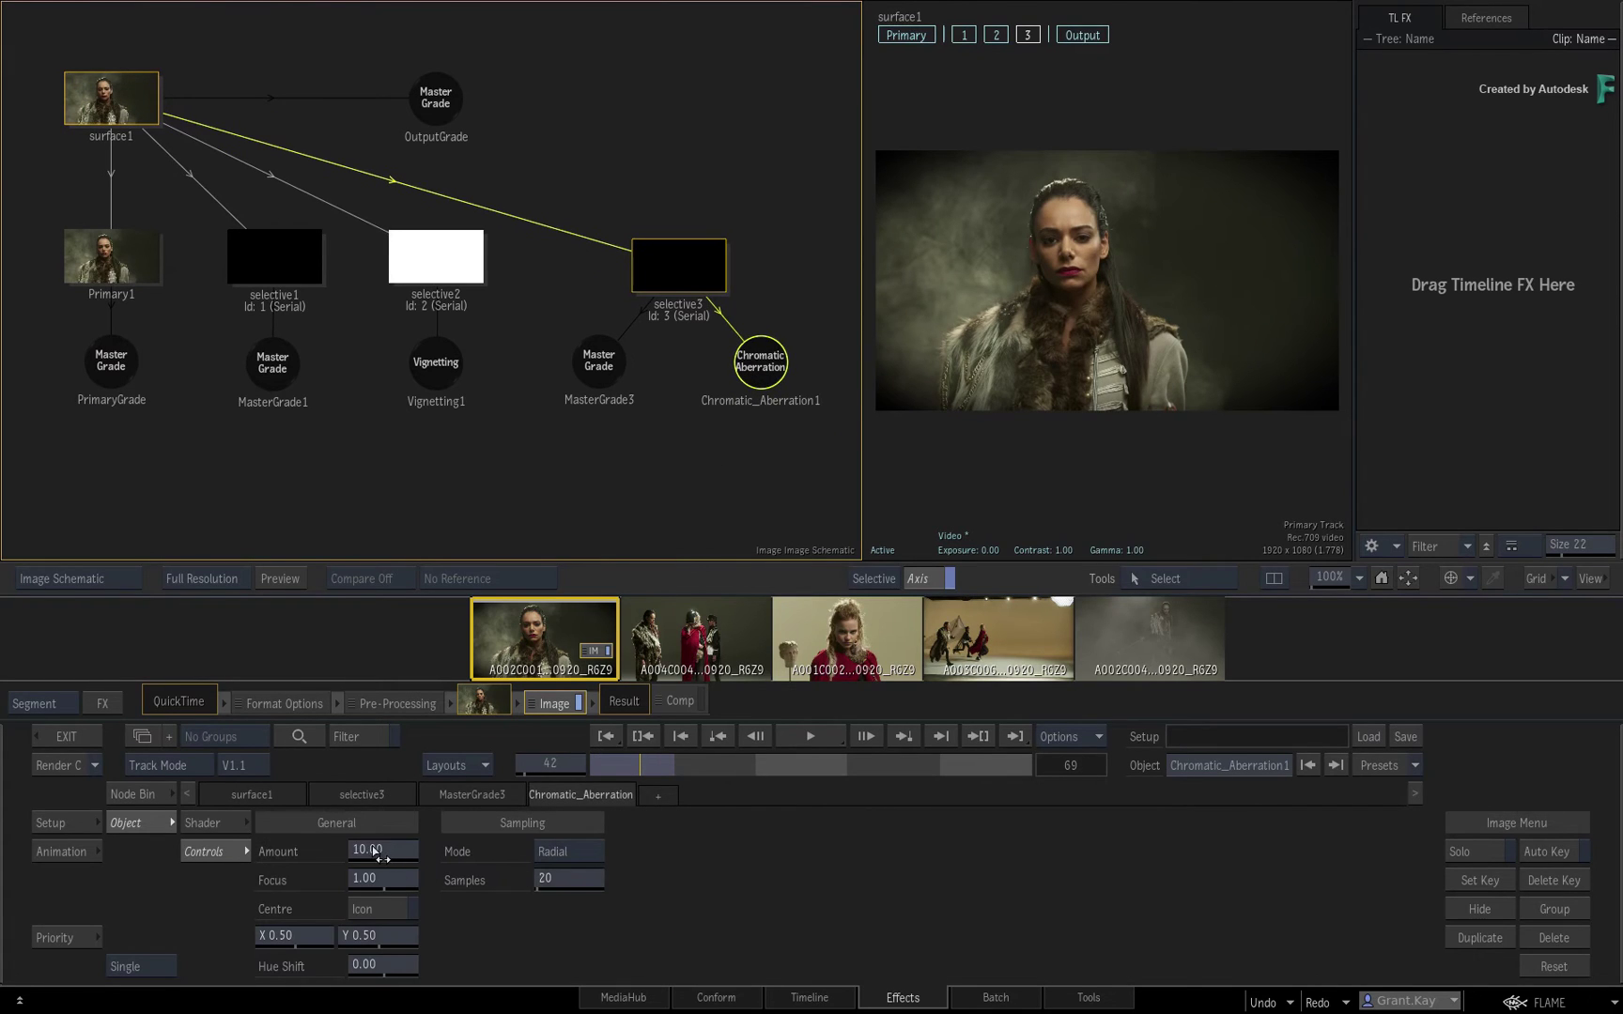
pyautogui.moveTo(380, 848); pyautogui.dragTo(457, 848)
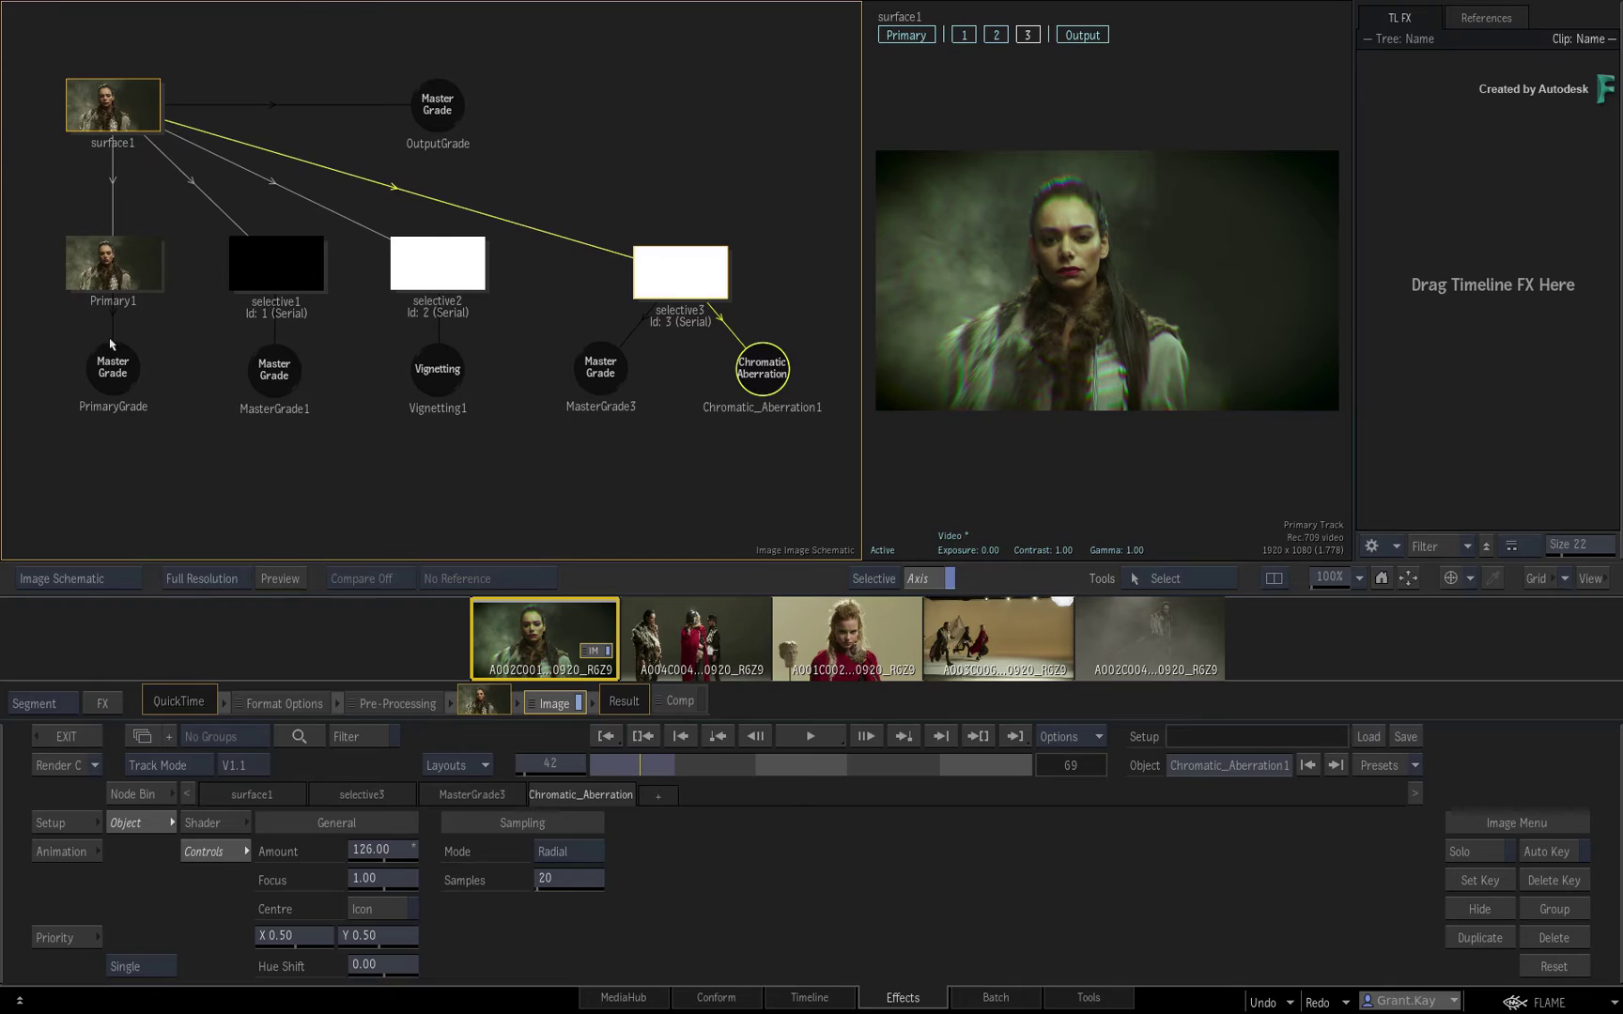
pyautogui.click(113, 368)
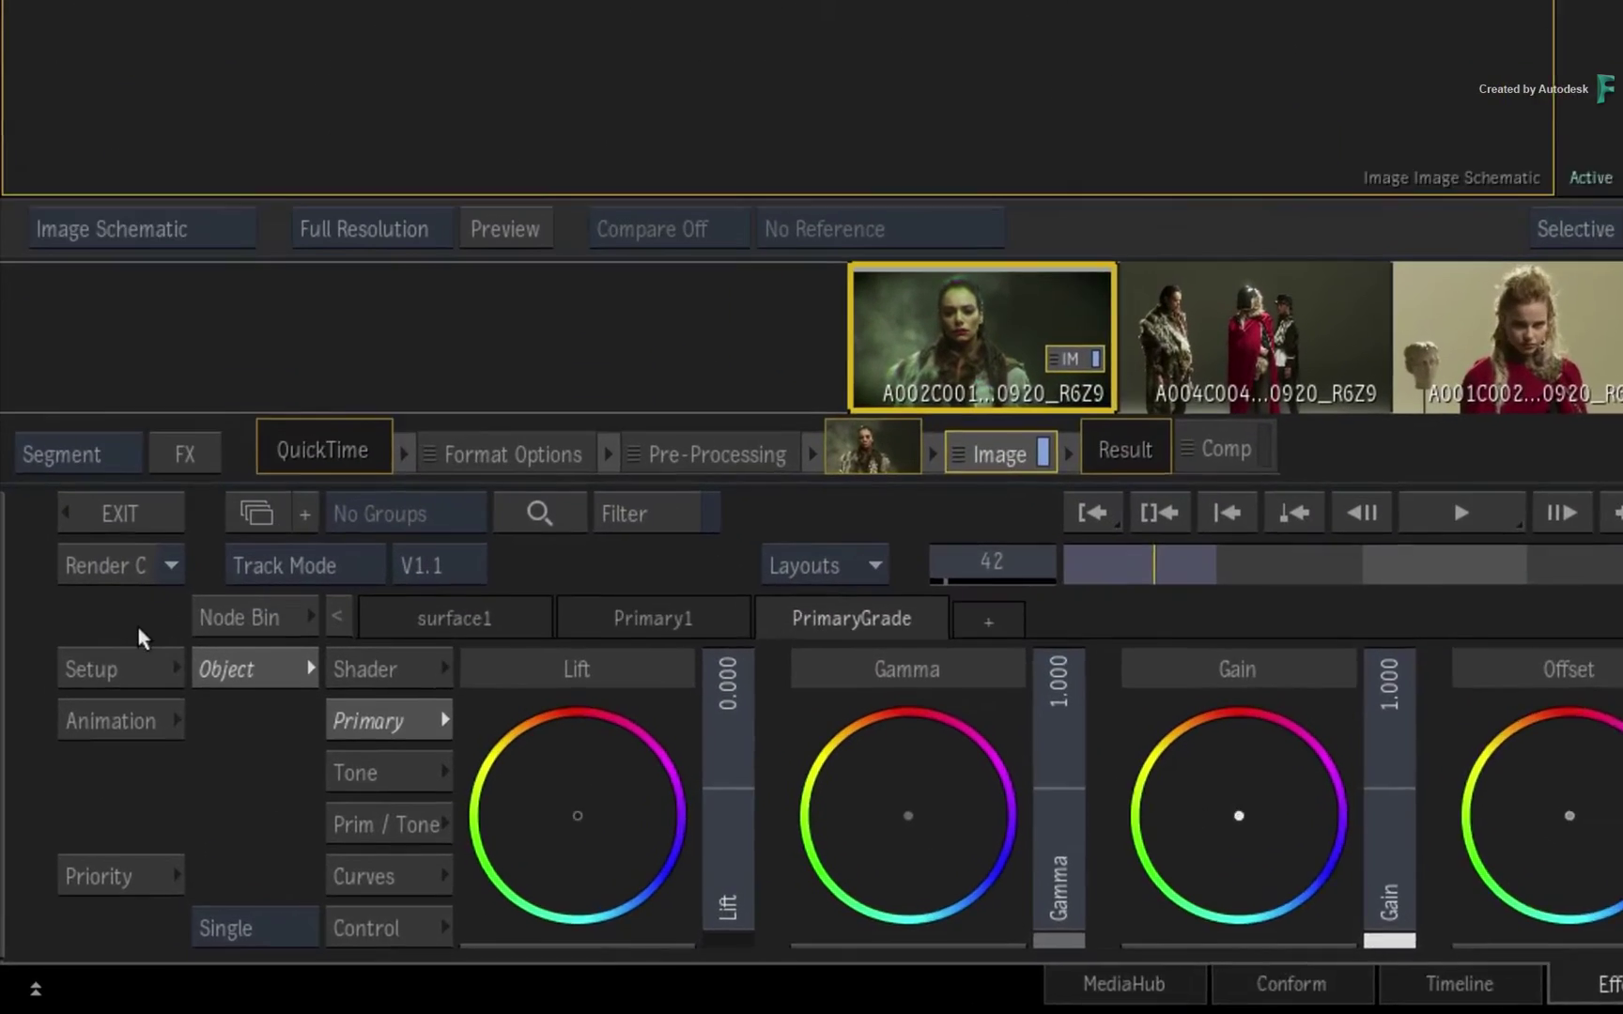
# Store the Image setup with its selectives and shaders via Set Current as Default
pyautogui.click(70, 819)
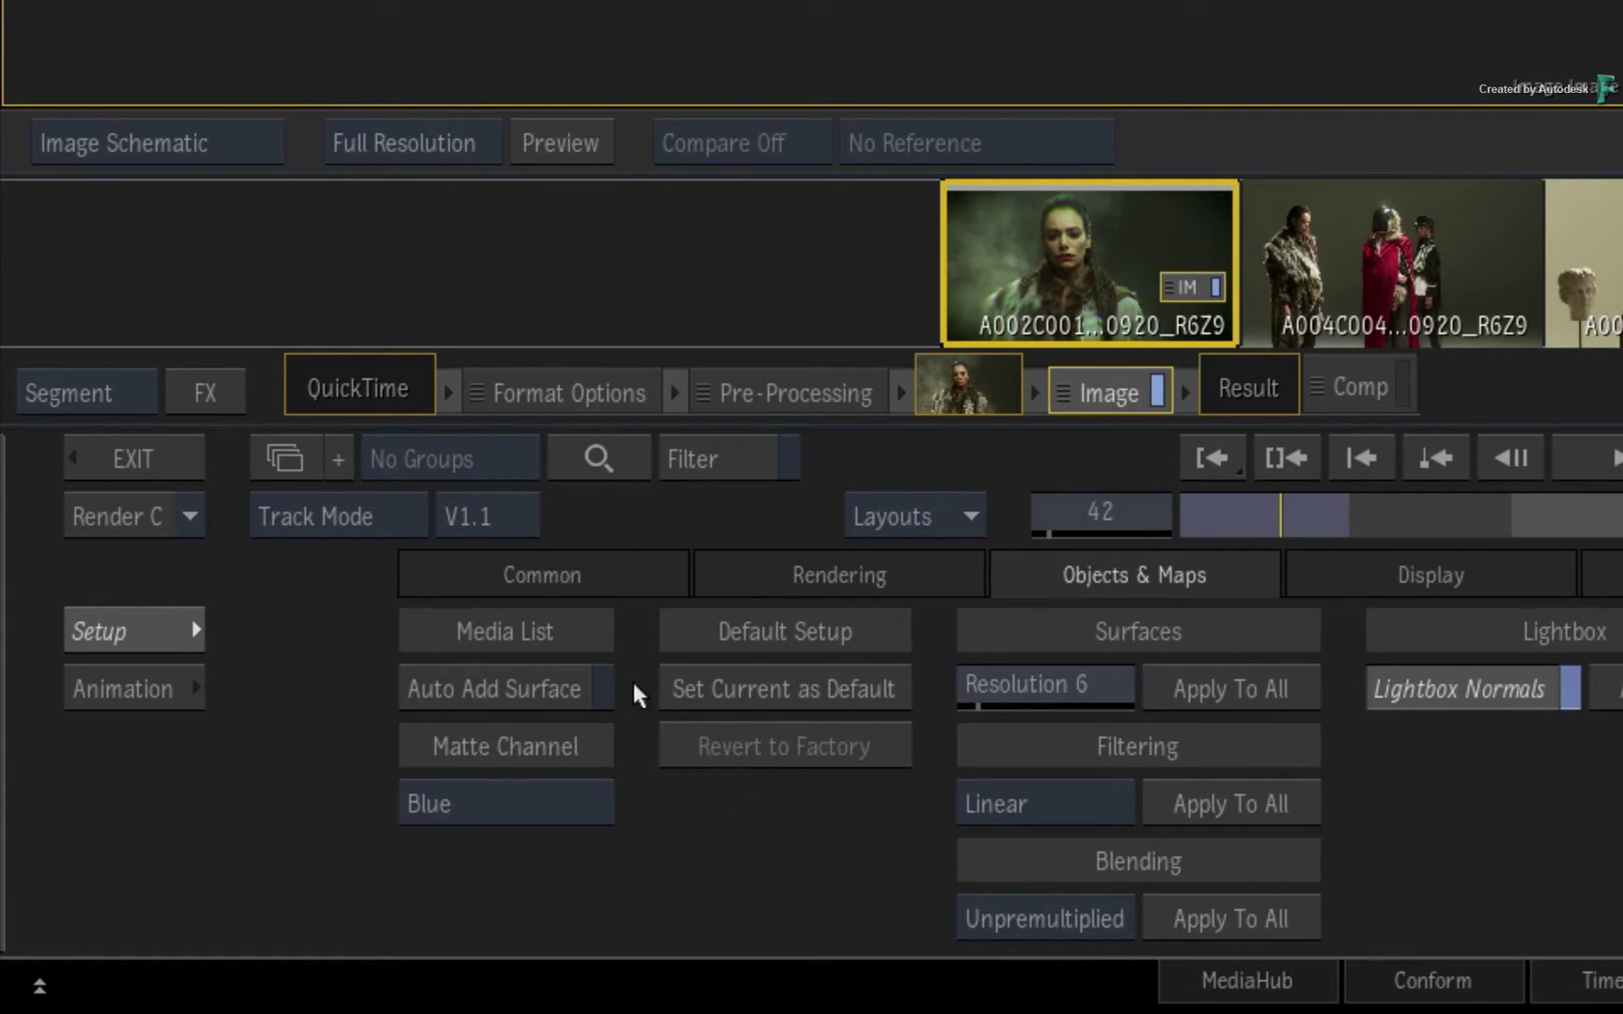
pyautogui.click(693, 693)
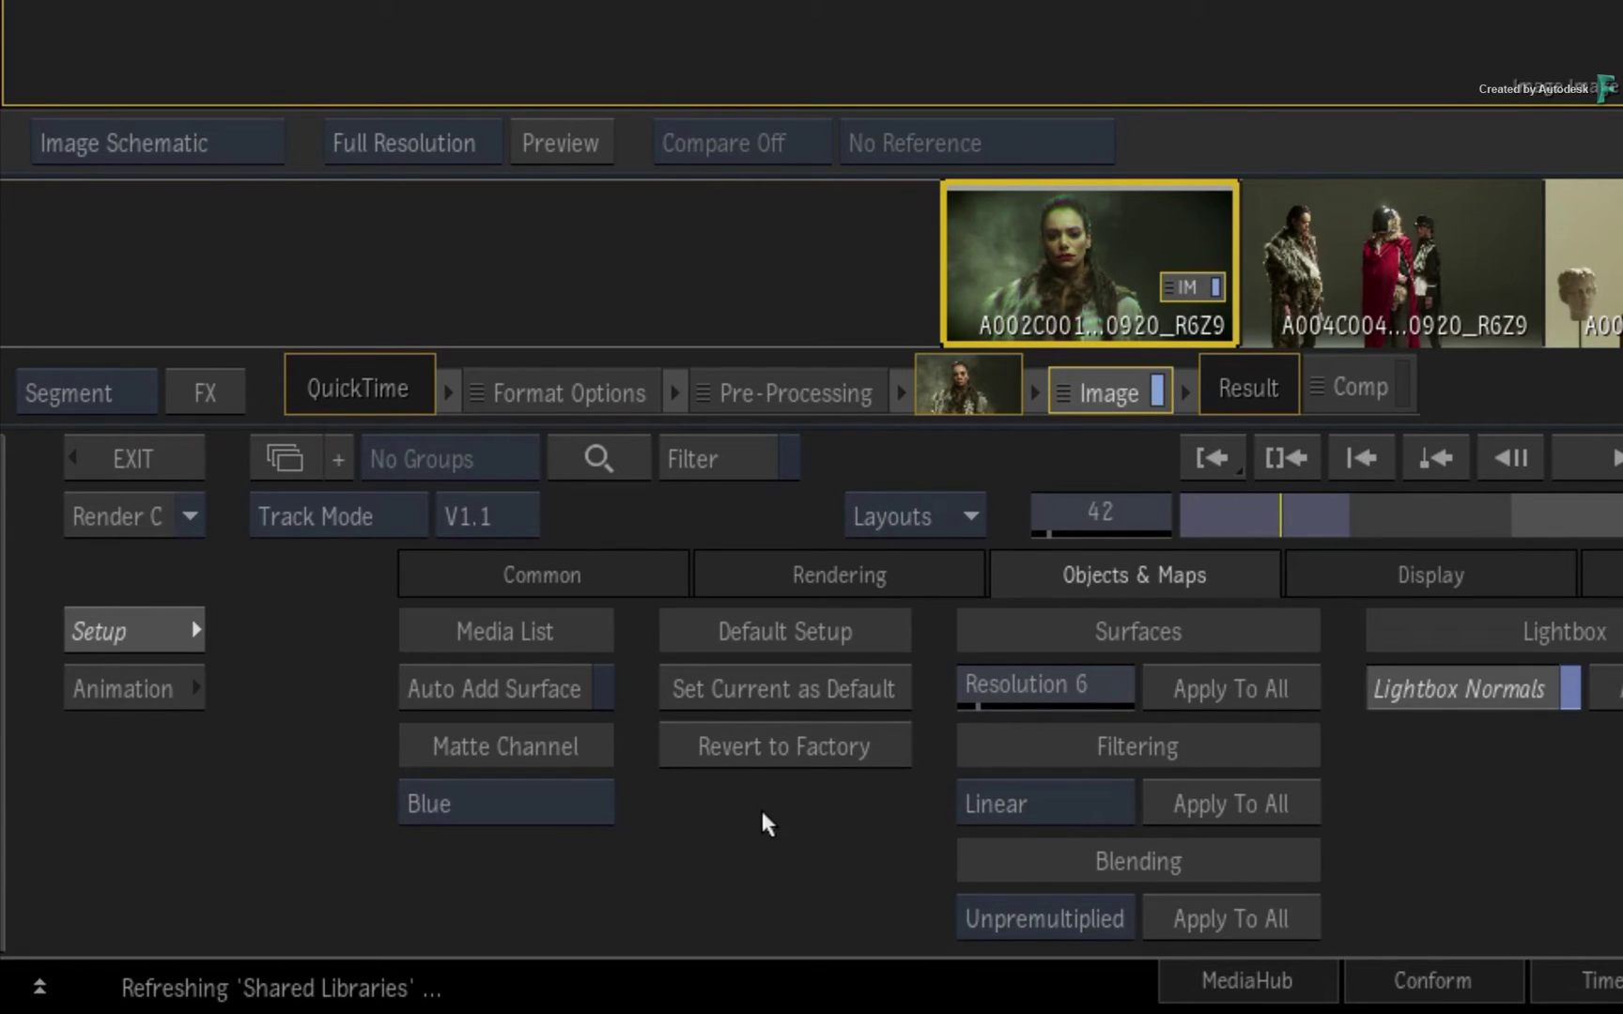
pyautogui.click(970, 518)
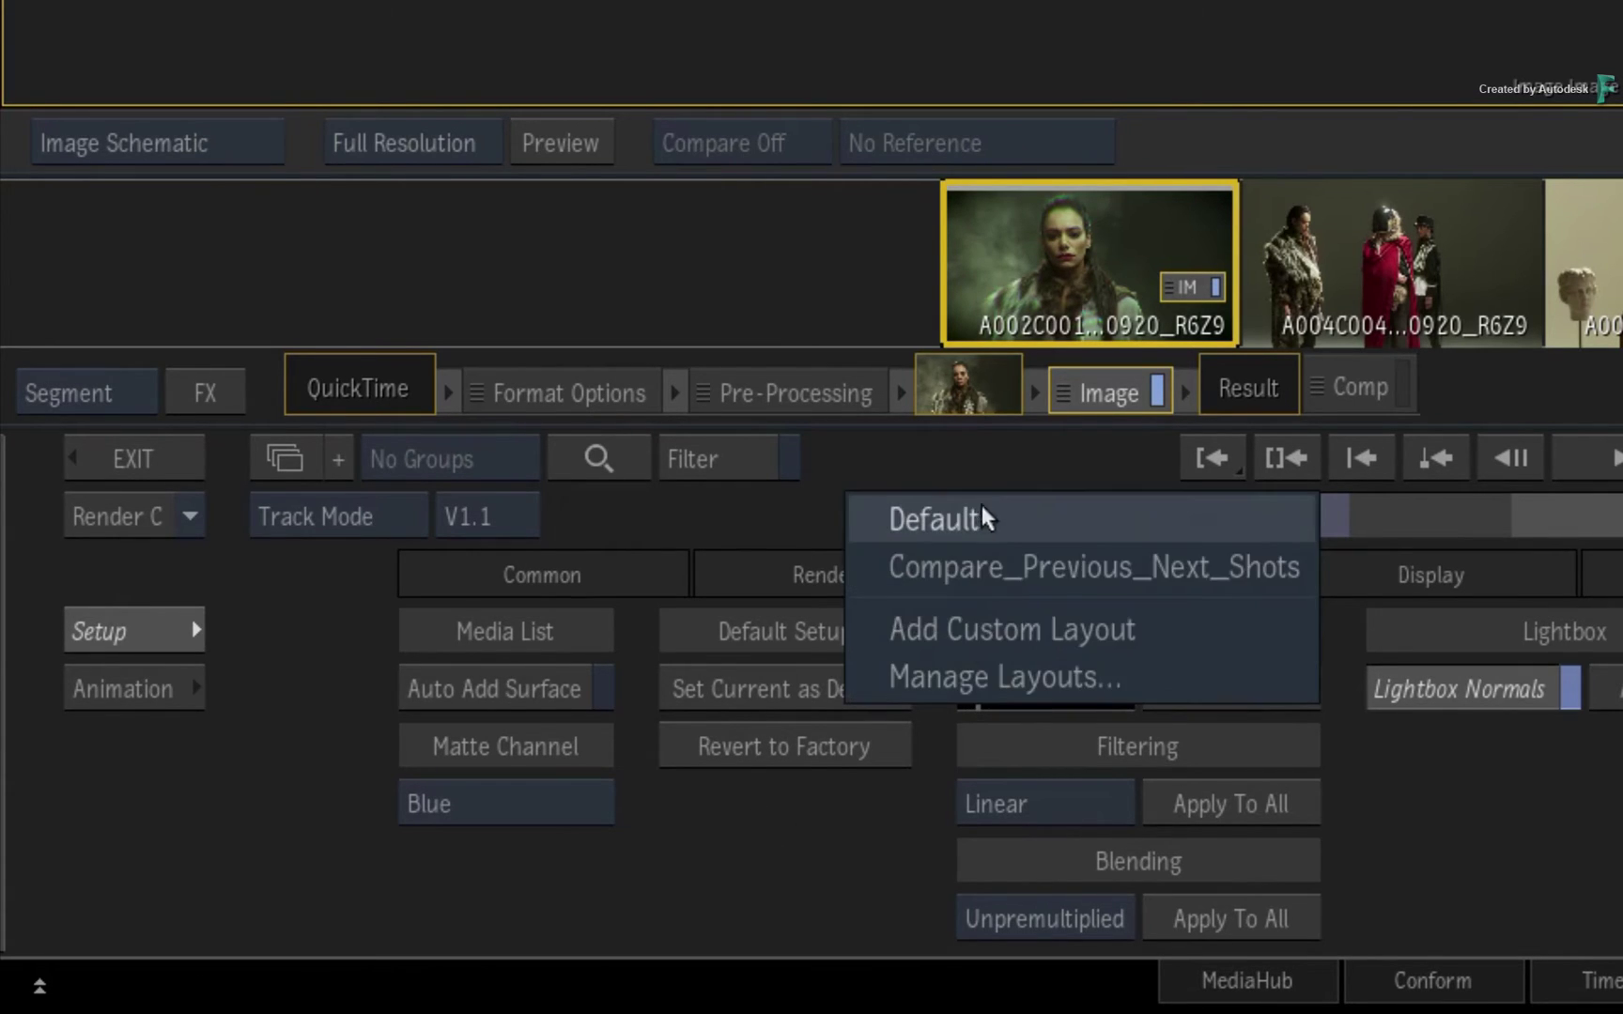
pyautogui.click(824, 860)
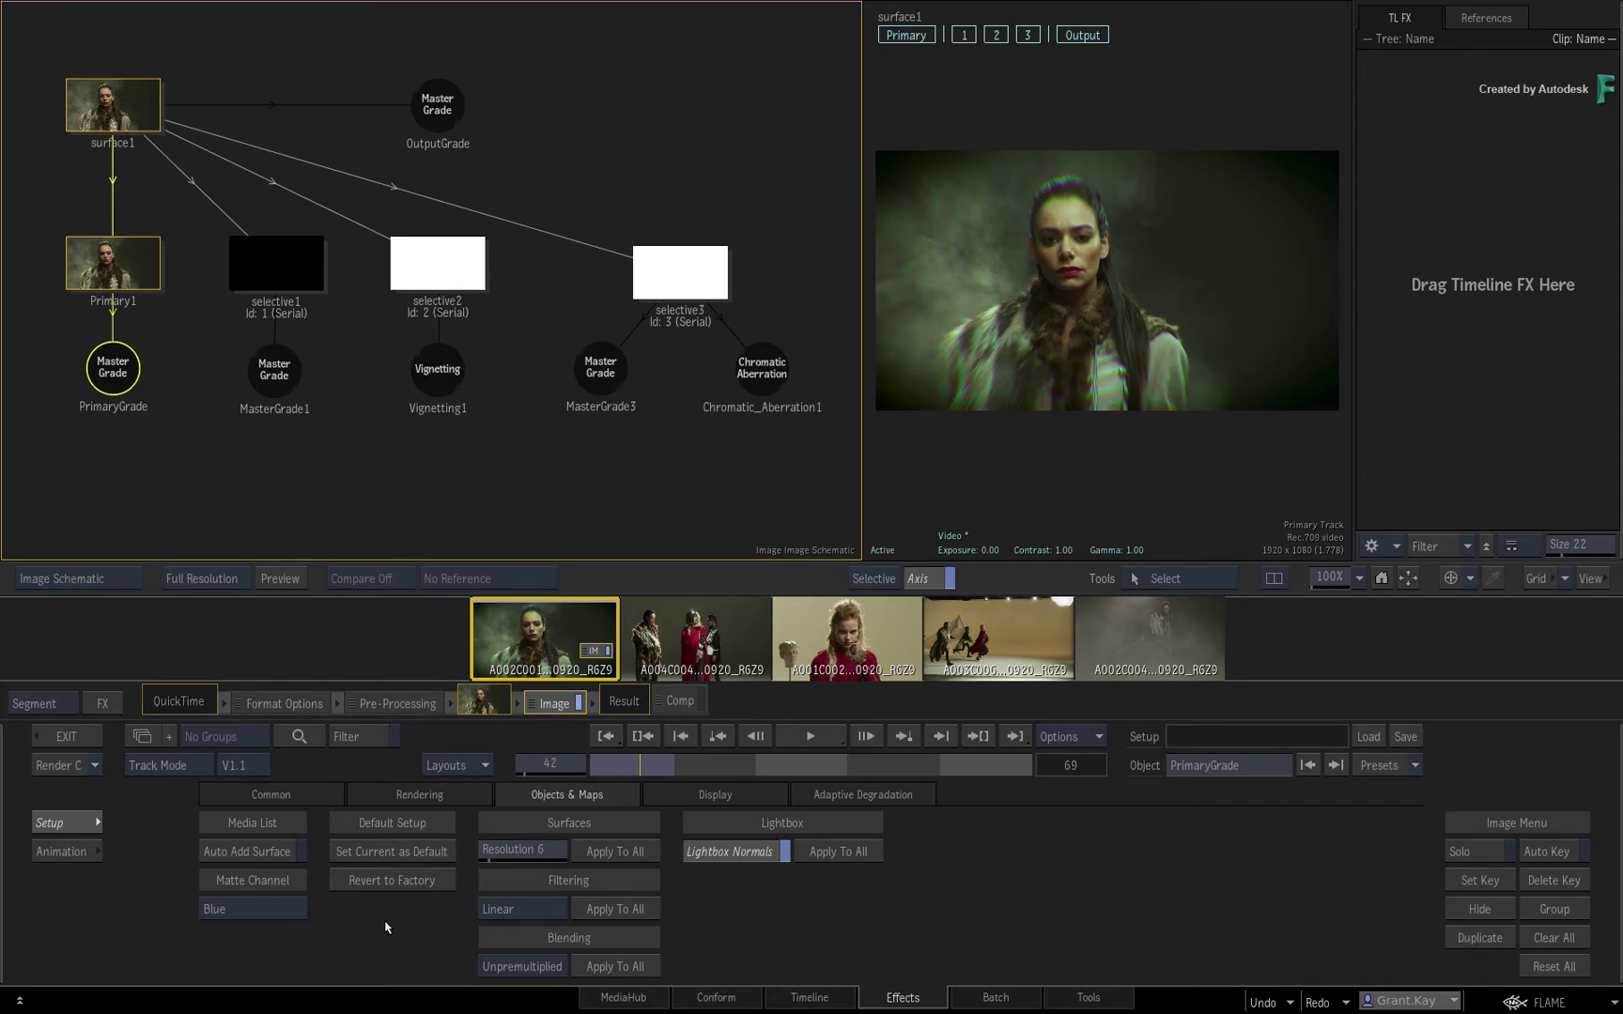
# Back in grading controls, inspect the Image effect on the second, third and fourth clips
pyautogui.click(71, 824)
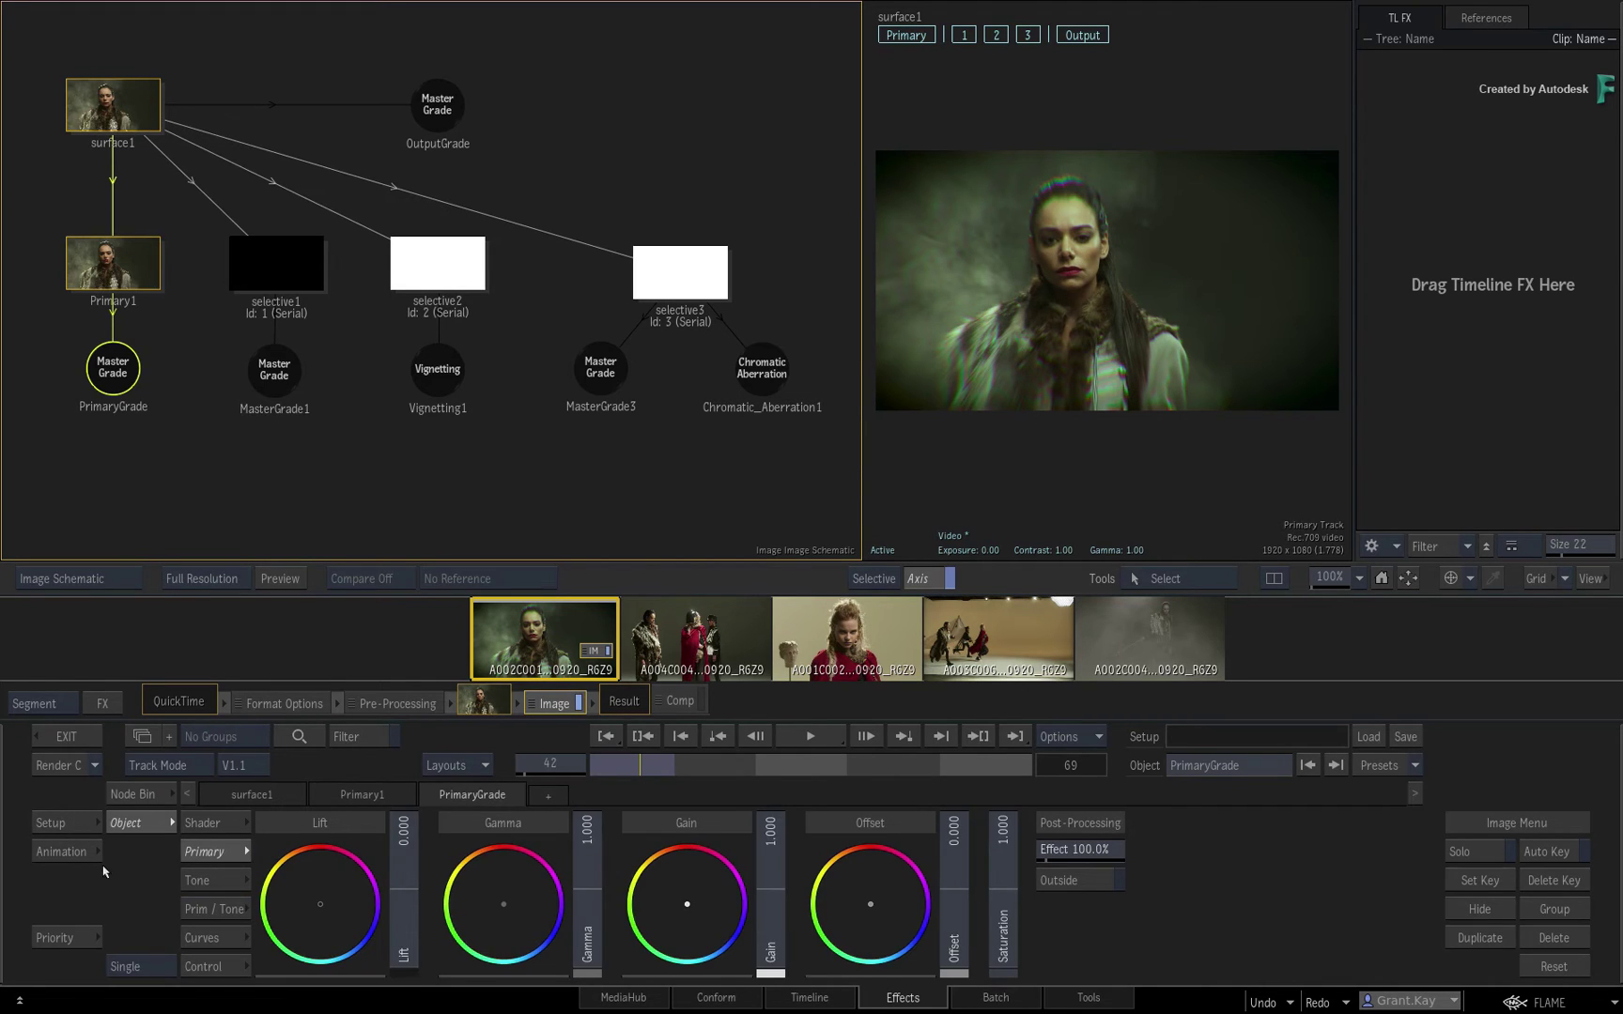
pyautogui.click(702, 637)
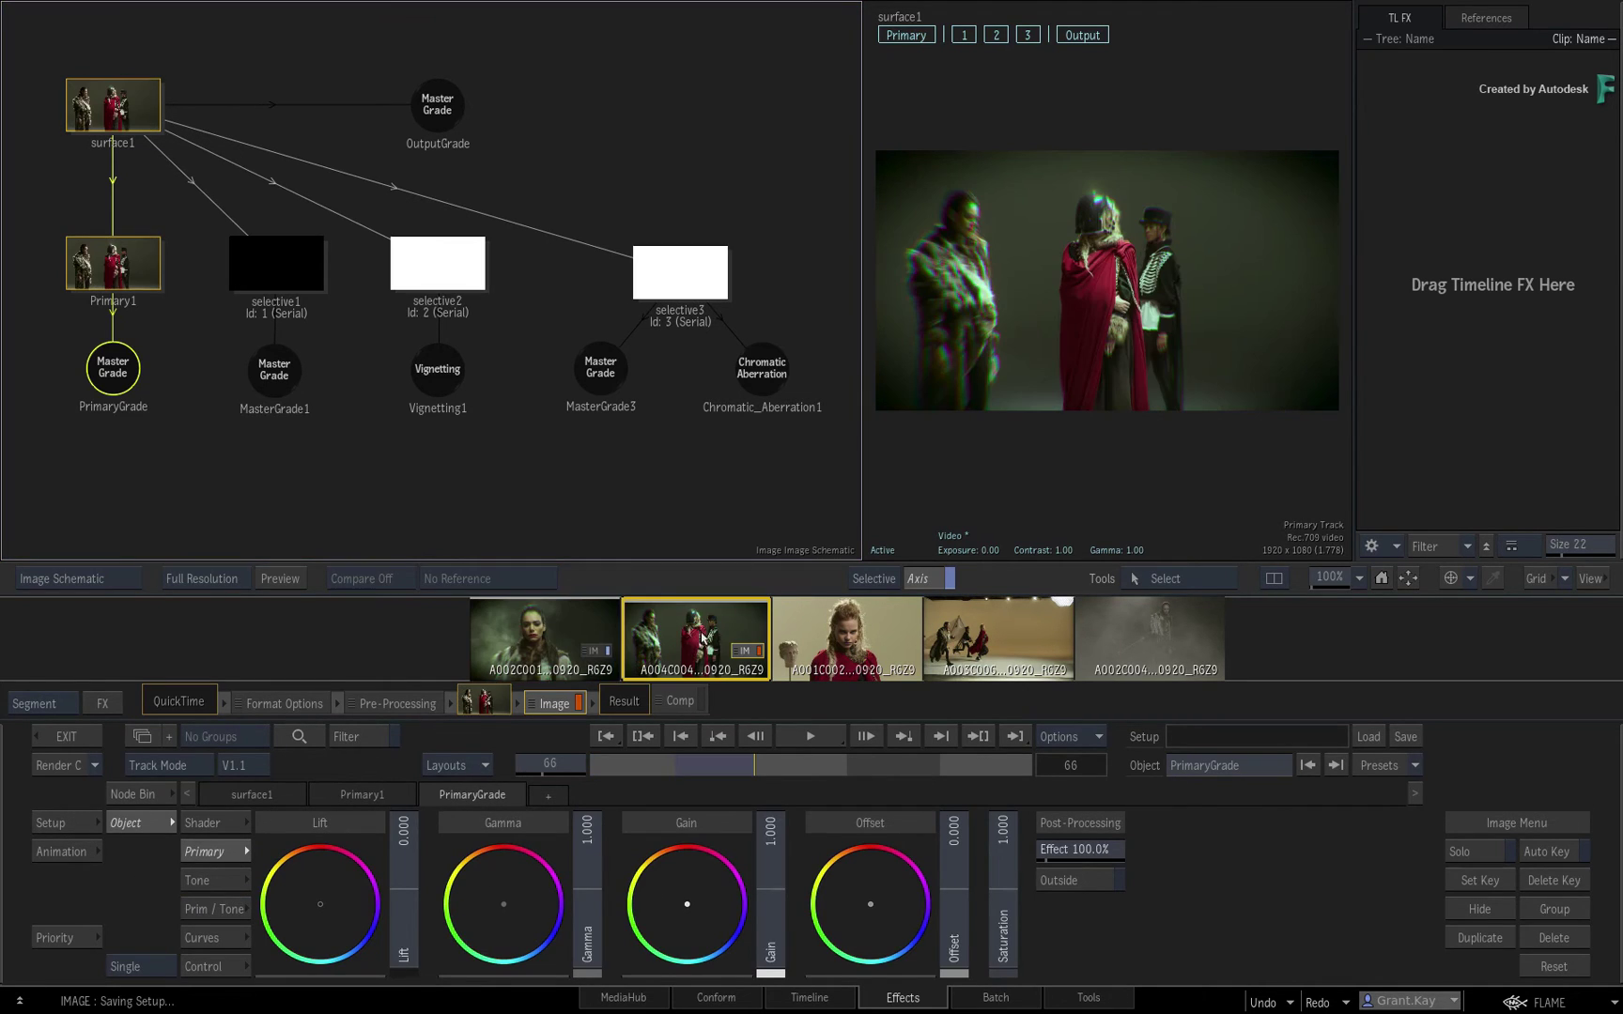
pyautogui.click(859, 633)
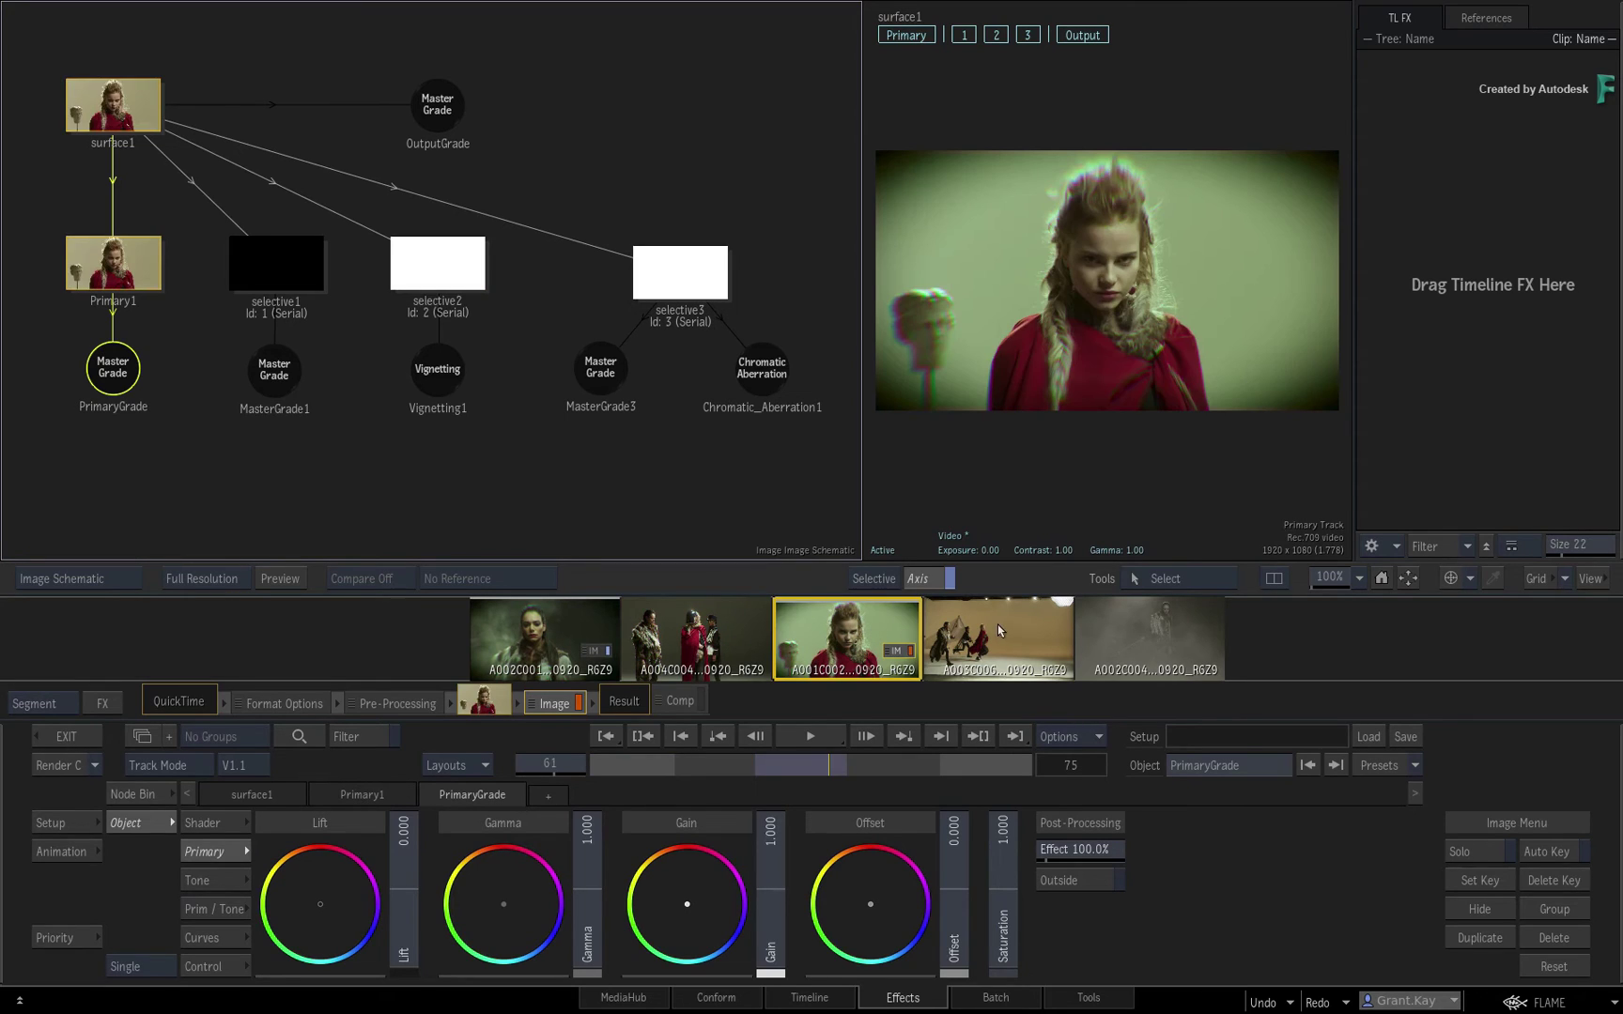
pyautogui.click(1000, 630)
pyautogui.click(861, 633)
pyautogui.click(712, 634)
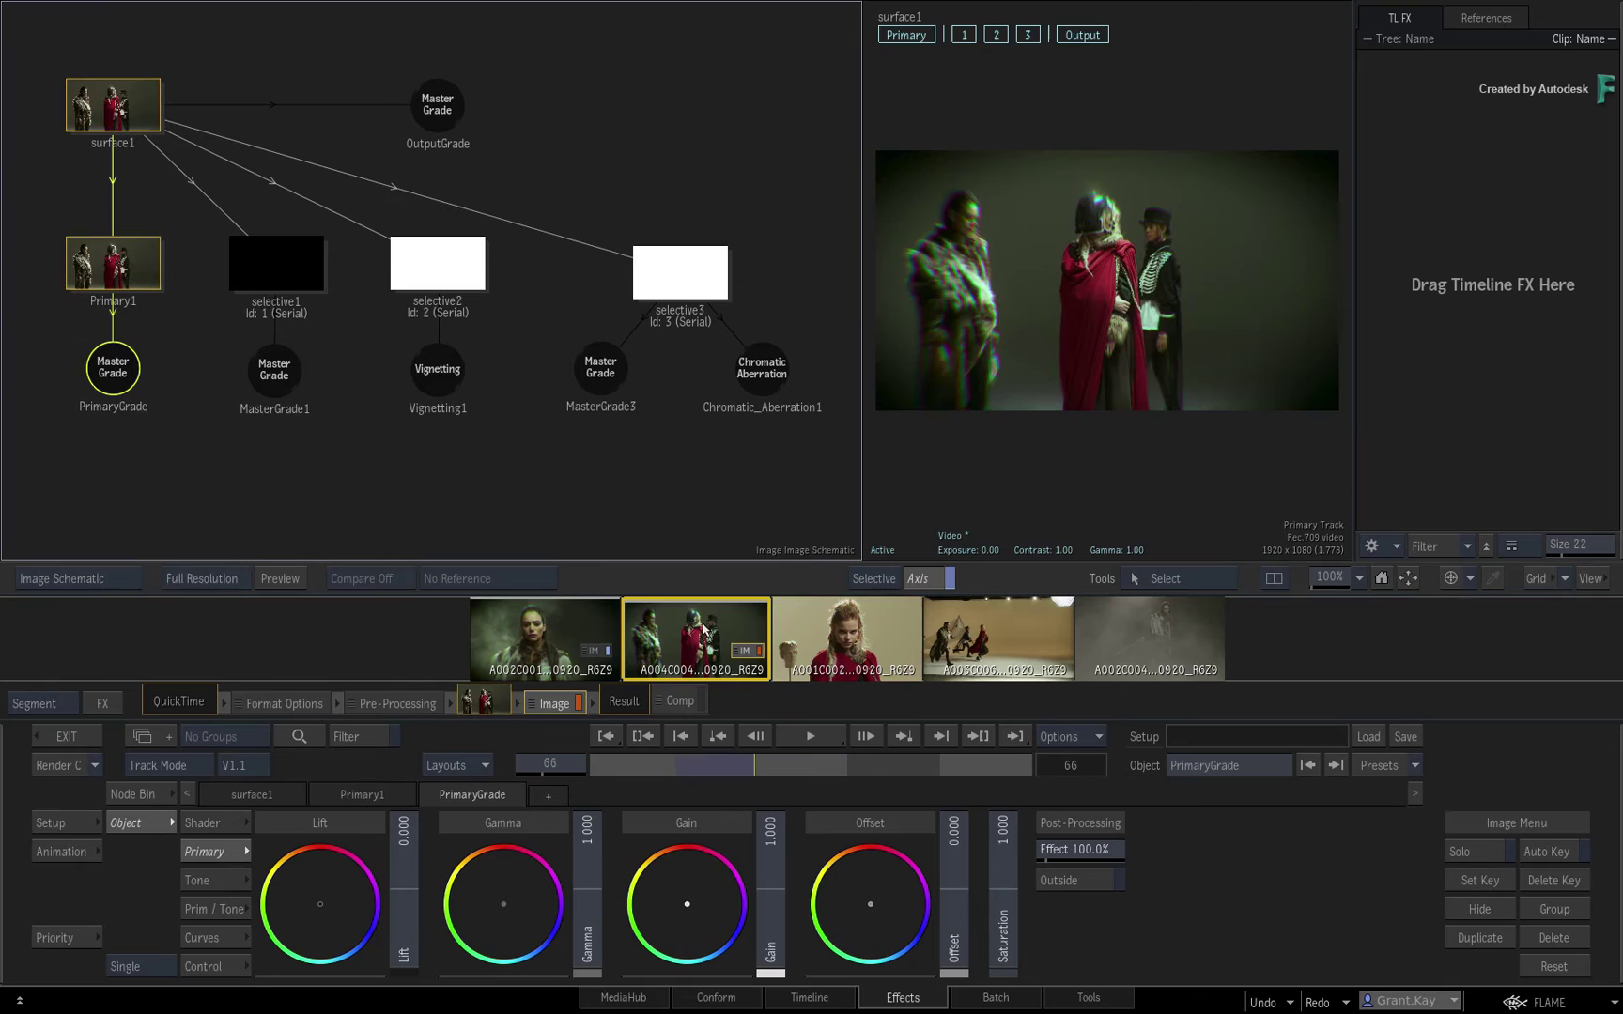
pyautogui.click(580, 635)
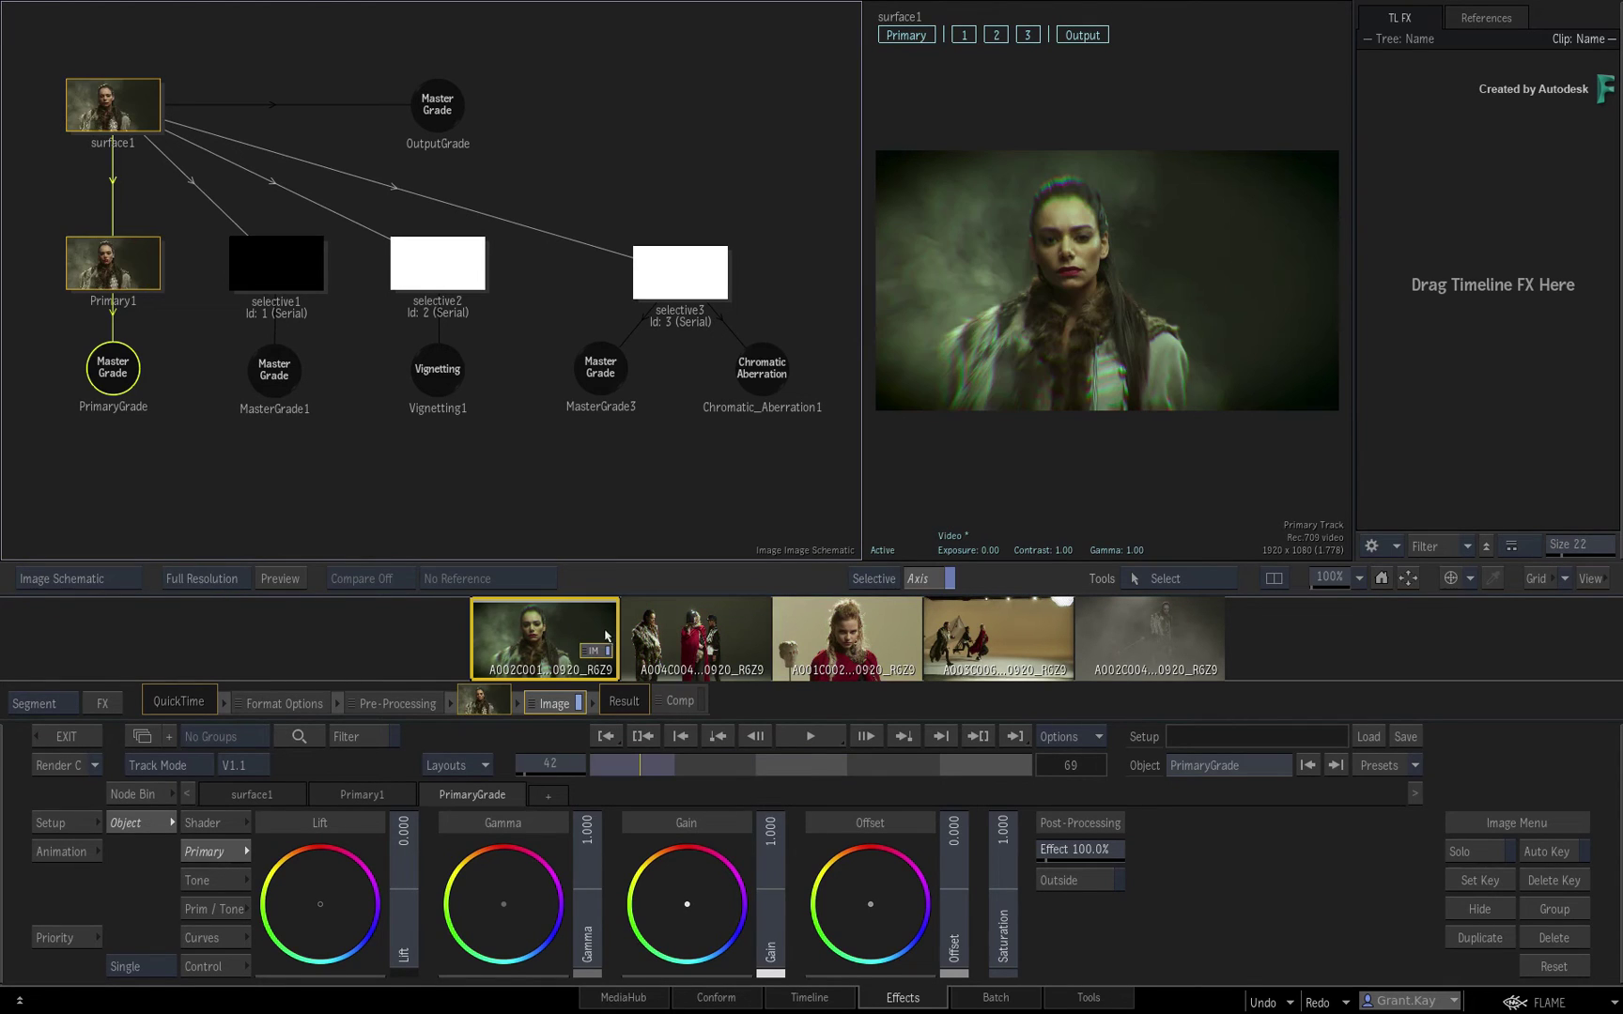
# Step through the segments once more and reselect the A004C004 shot
pyautogui.click(598, 654)
pyautogui.click(714, 639)
pyautogui.click(855, 630)
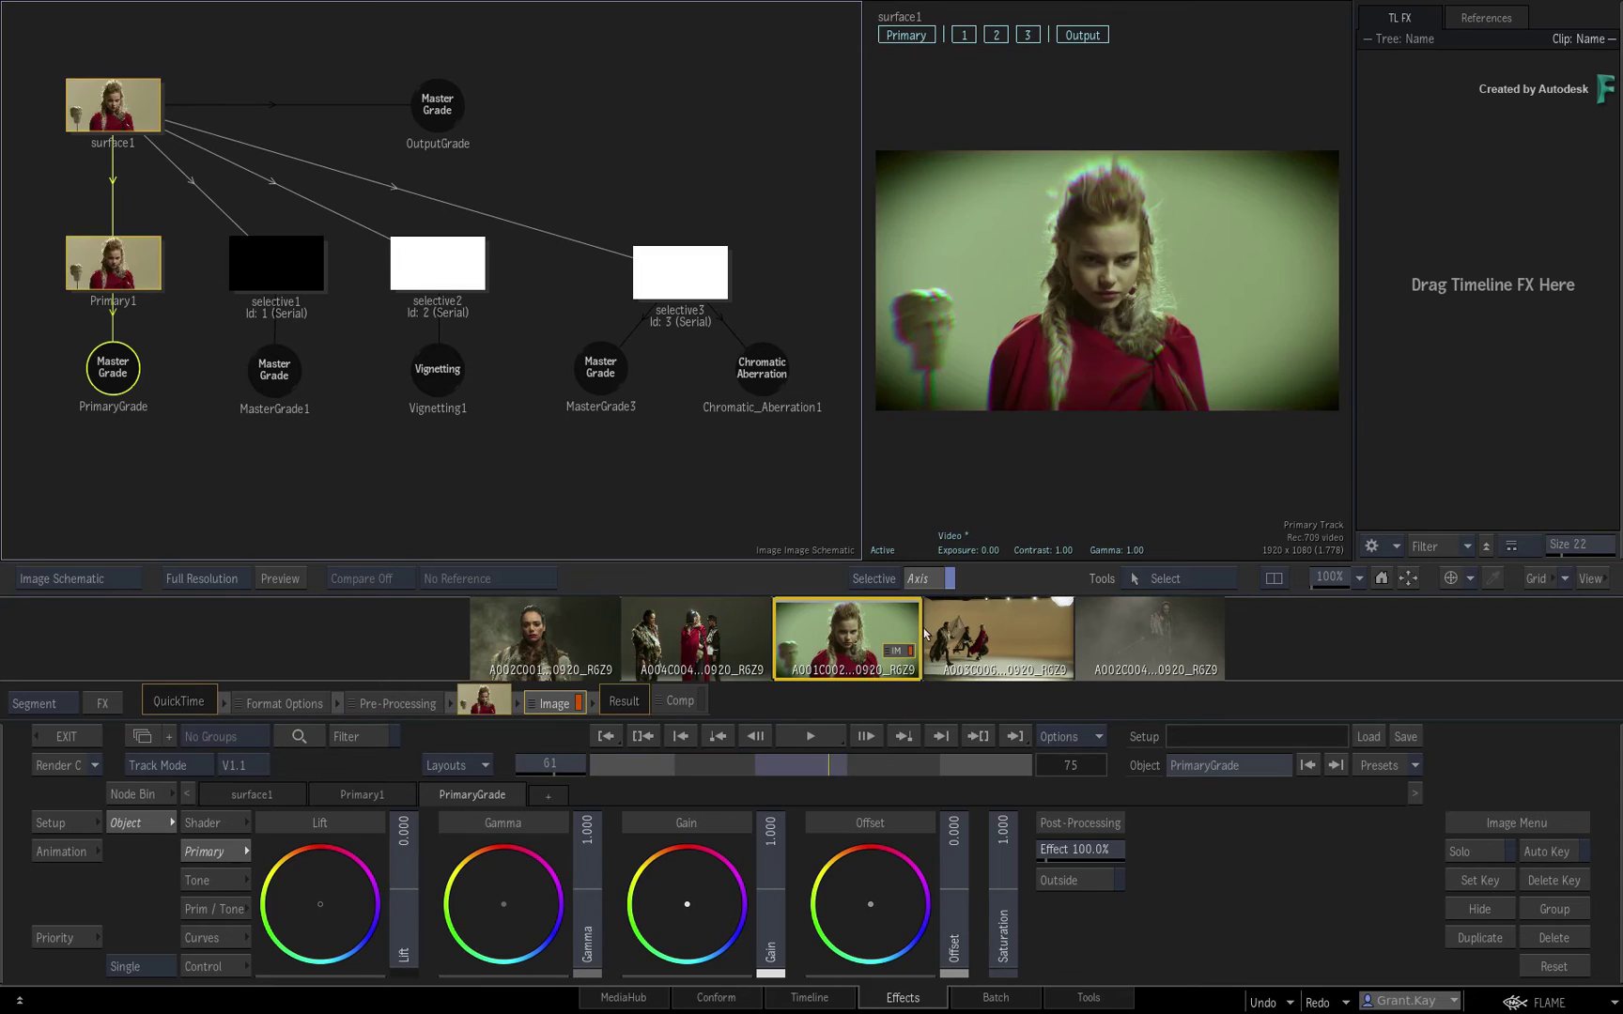
pyautogui.click(967, 637)
pyautogui.click(850, 634)
pyautogui.click(721, 637)
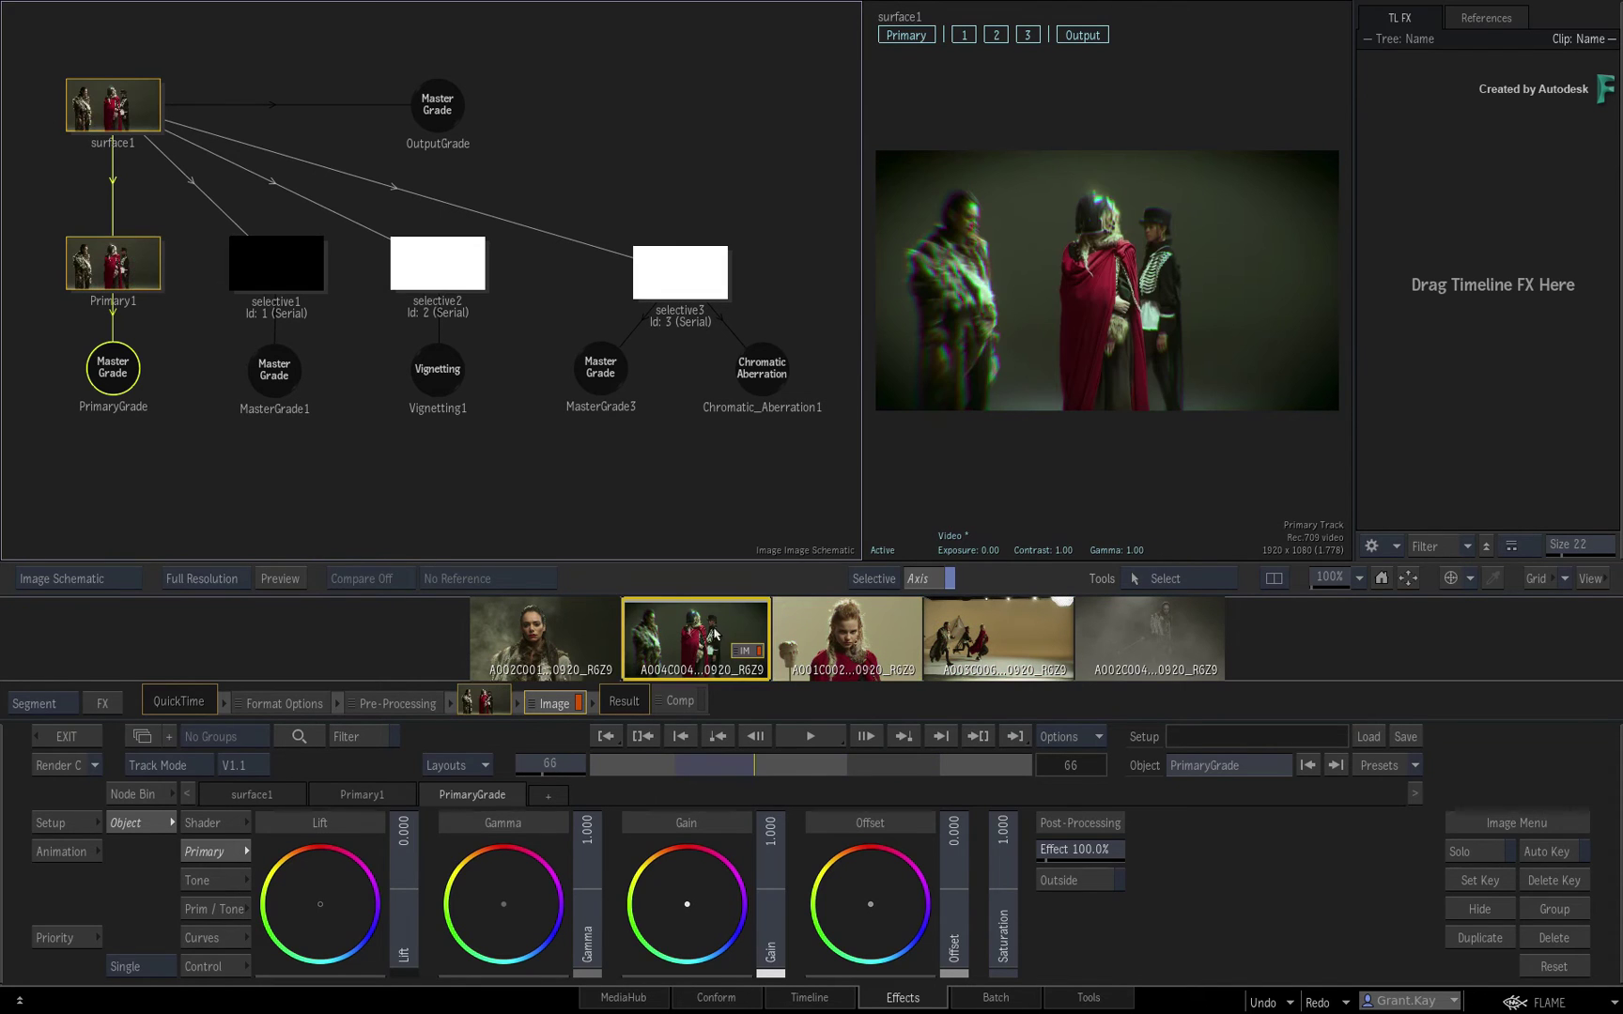
pyautogui.click(583, 624)
pyautogui.click(704, 633)
# Revert the default Image setup to the factory setup
pyautogui.click(56, 823)
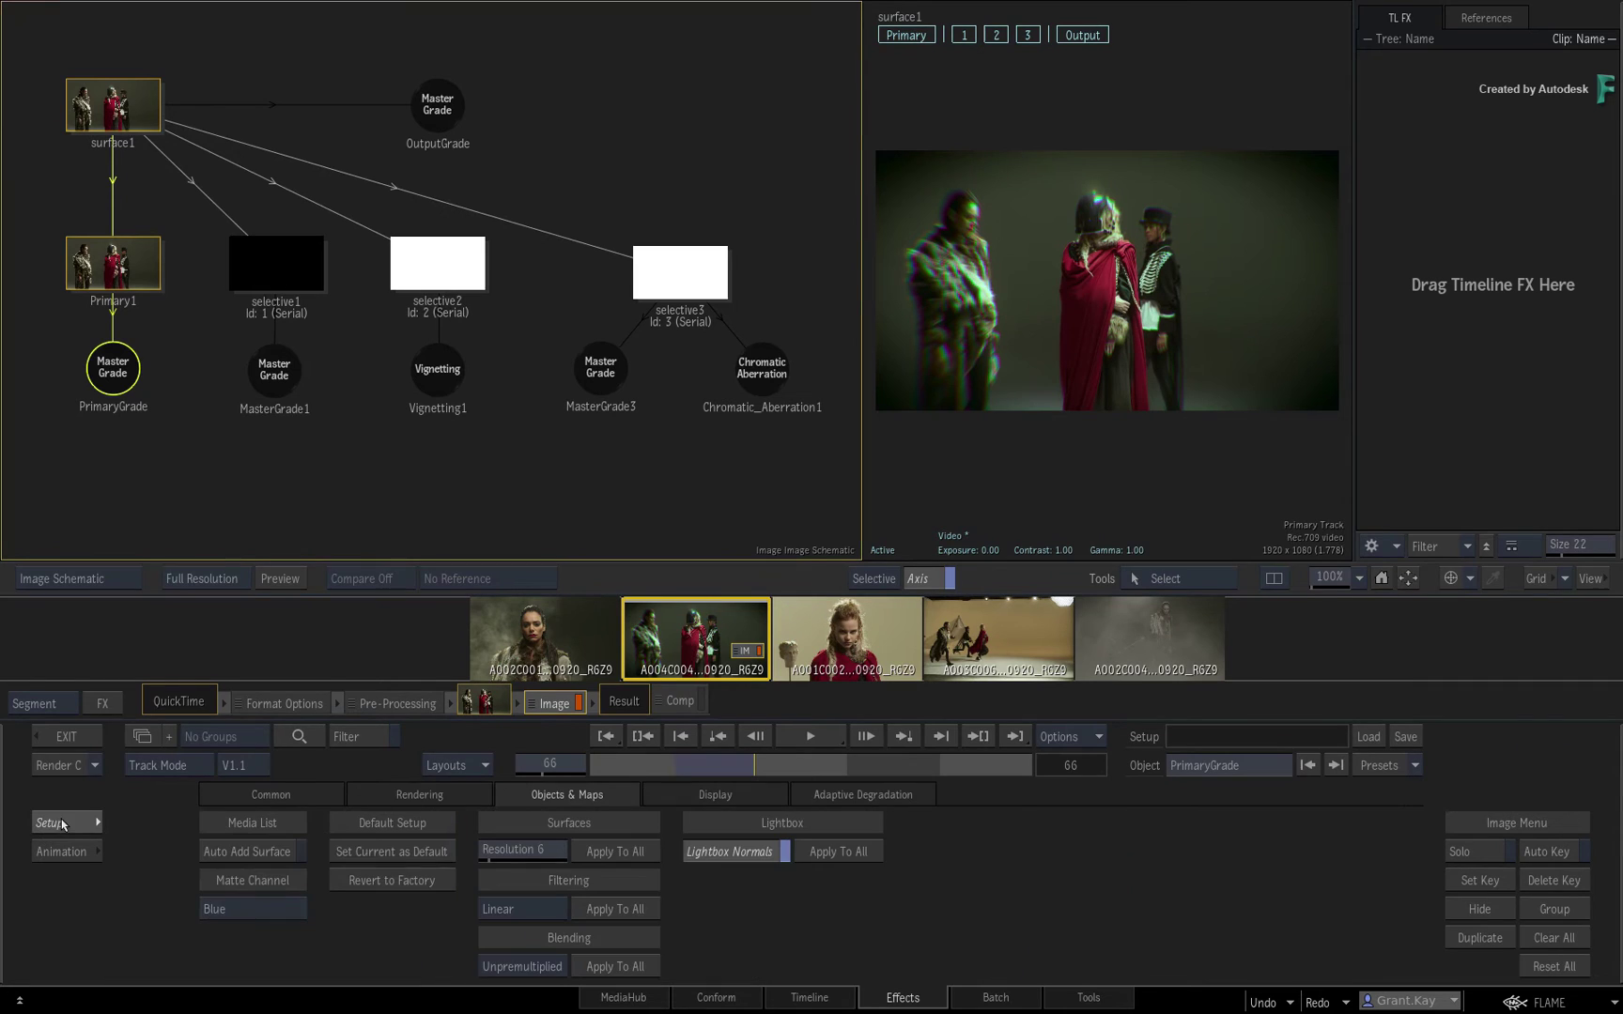
pyautogui.click(395, 881)
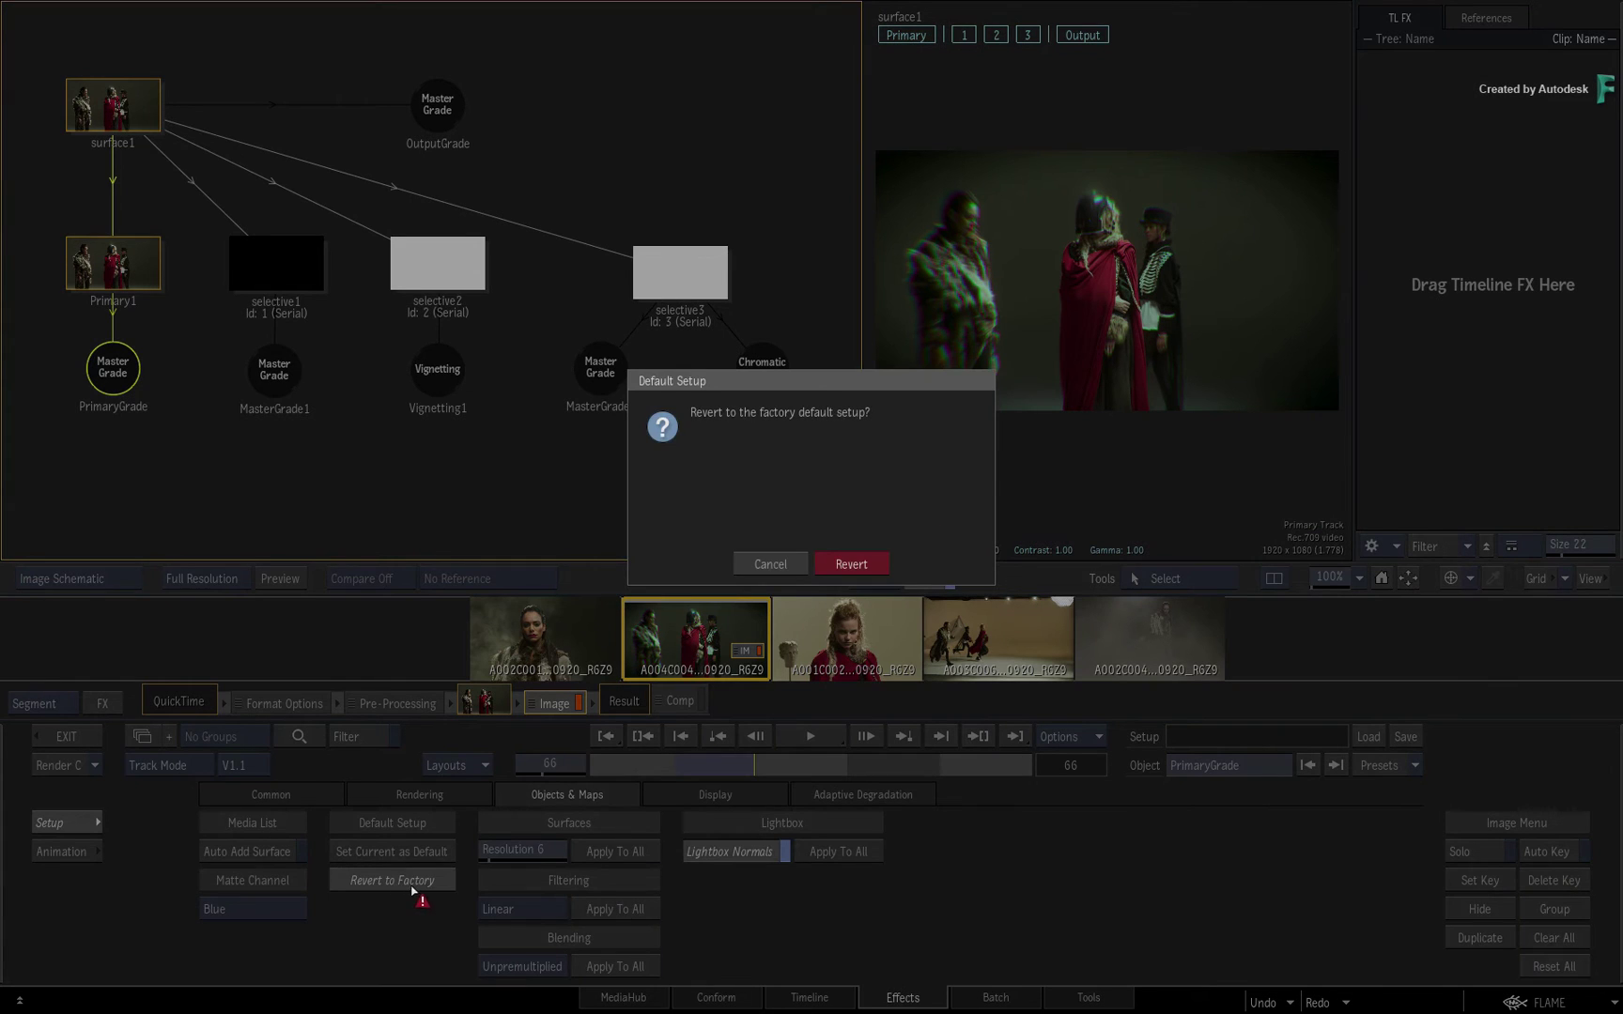
pyautogui.click(862, 565)
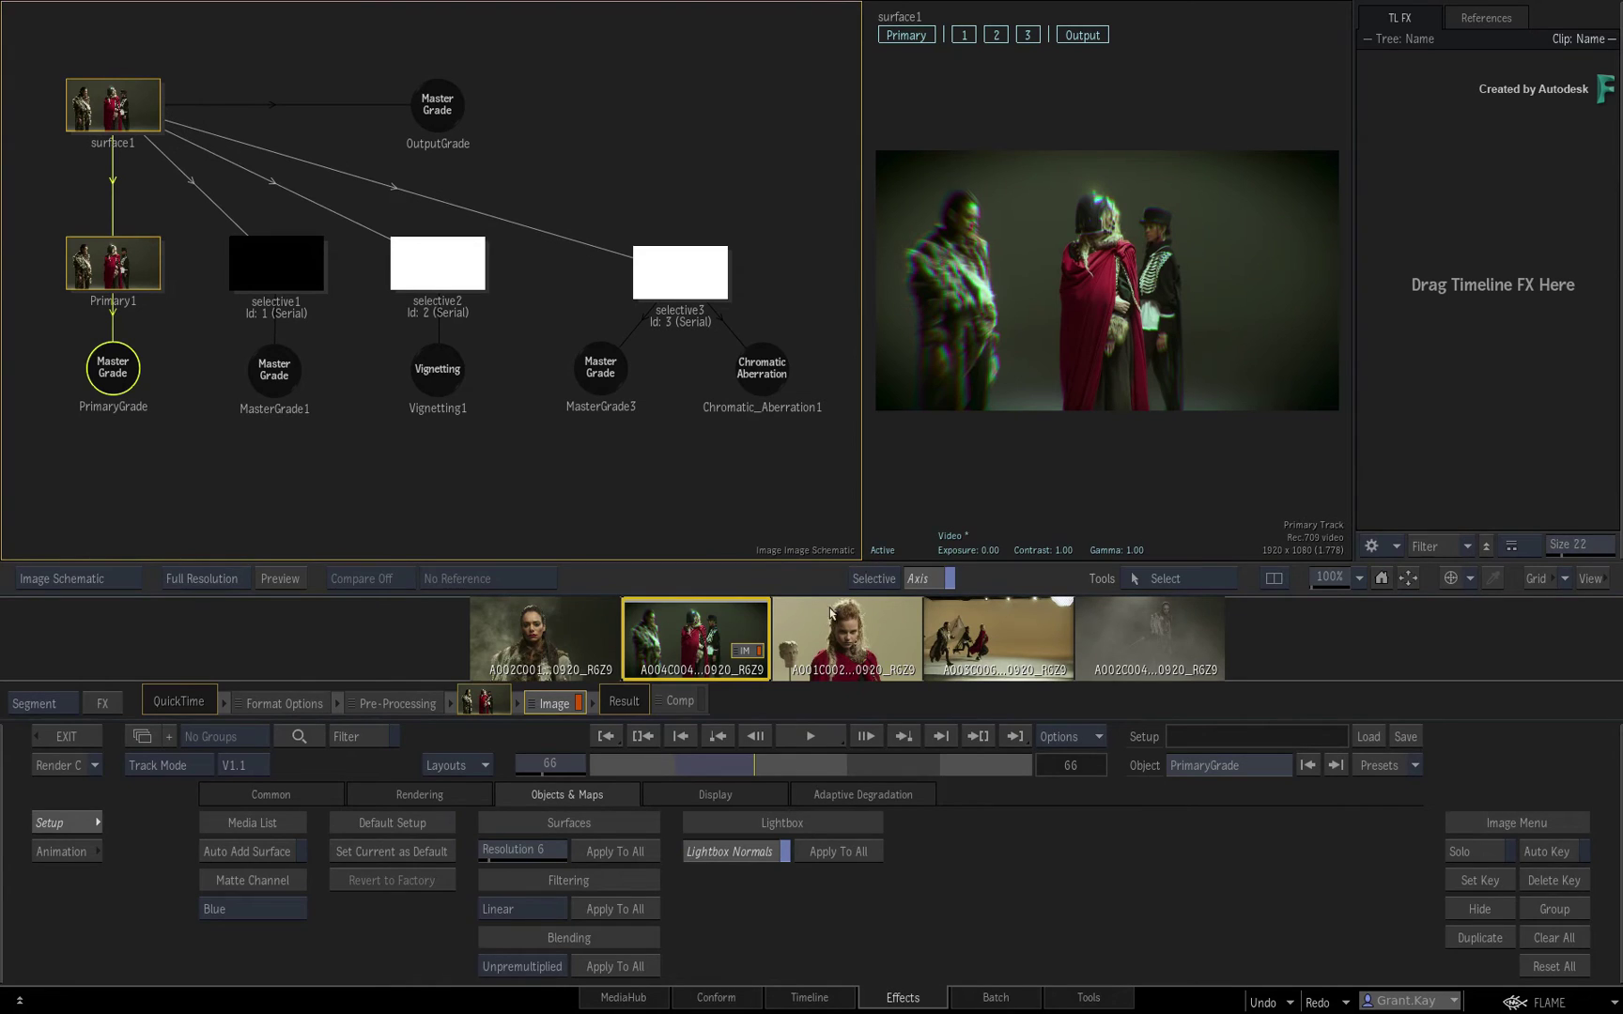
# Compare each segment's Image grade, ending on A002C001, and rebalance the viewer beside the schematic
pyautogui.click(562, 637)
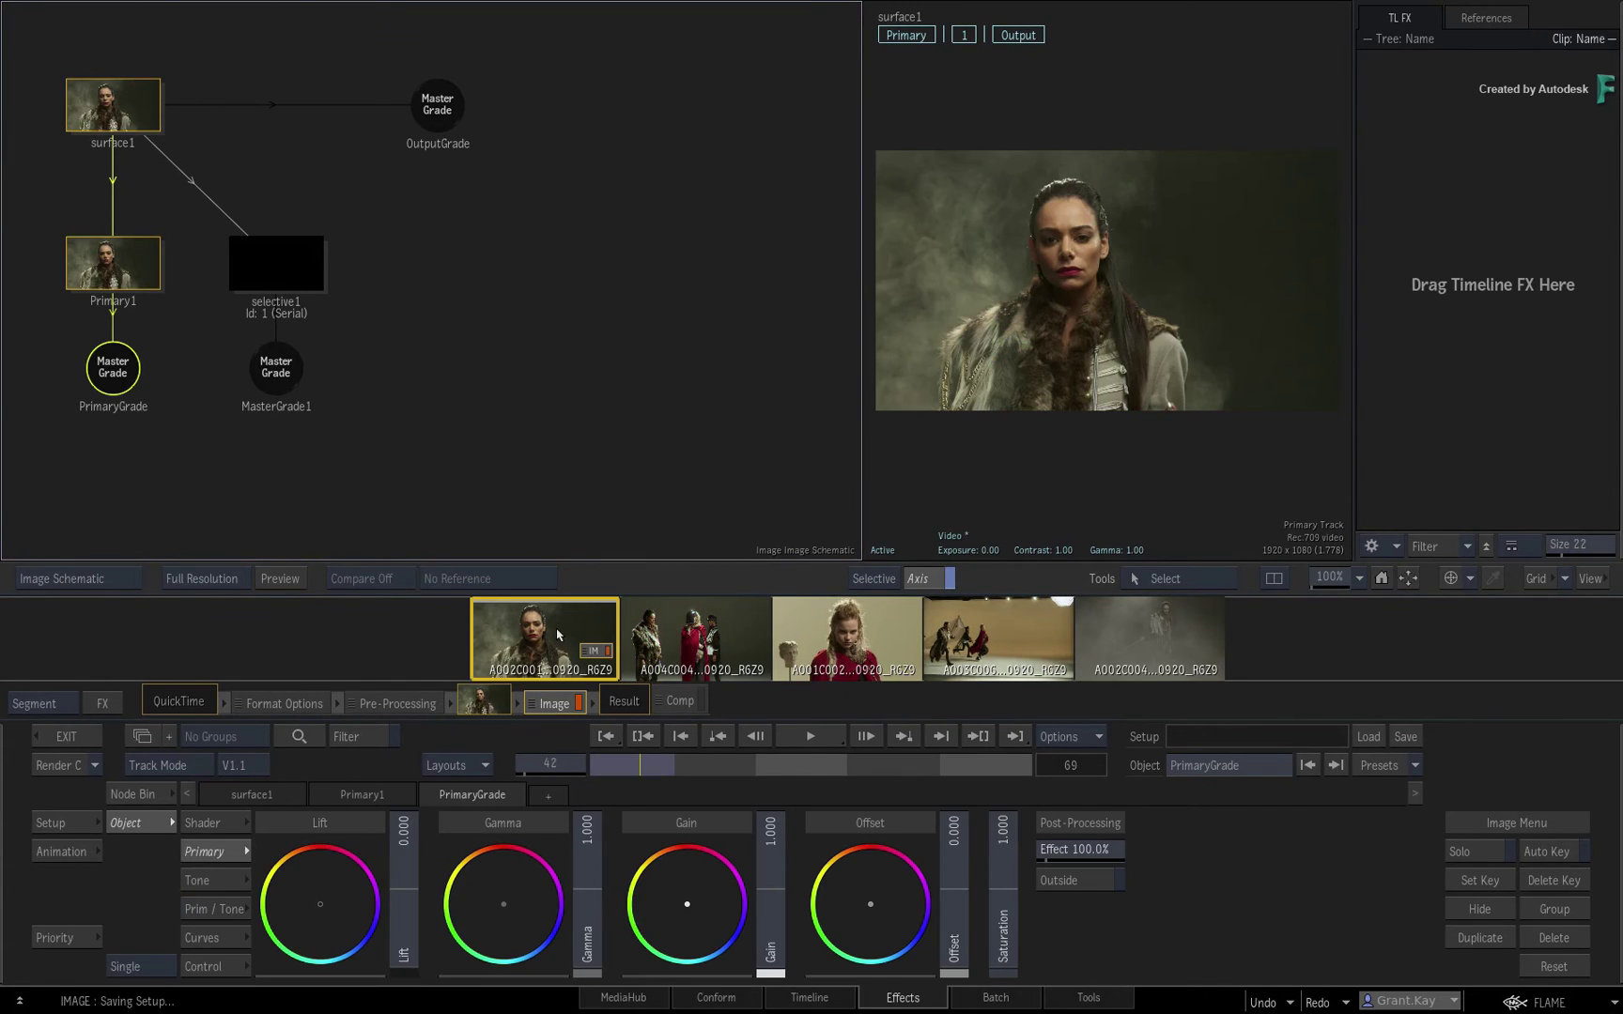
pyautogui.click(695, 629)
pyautogui.click(817, 630)
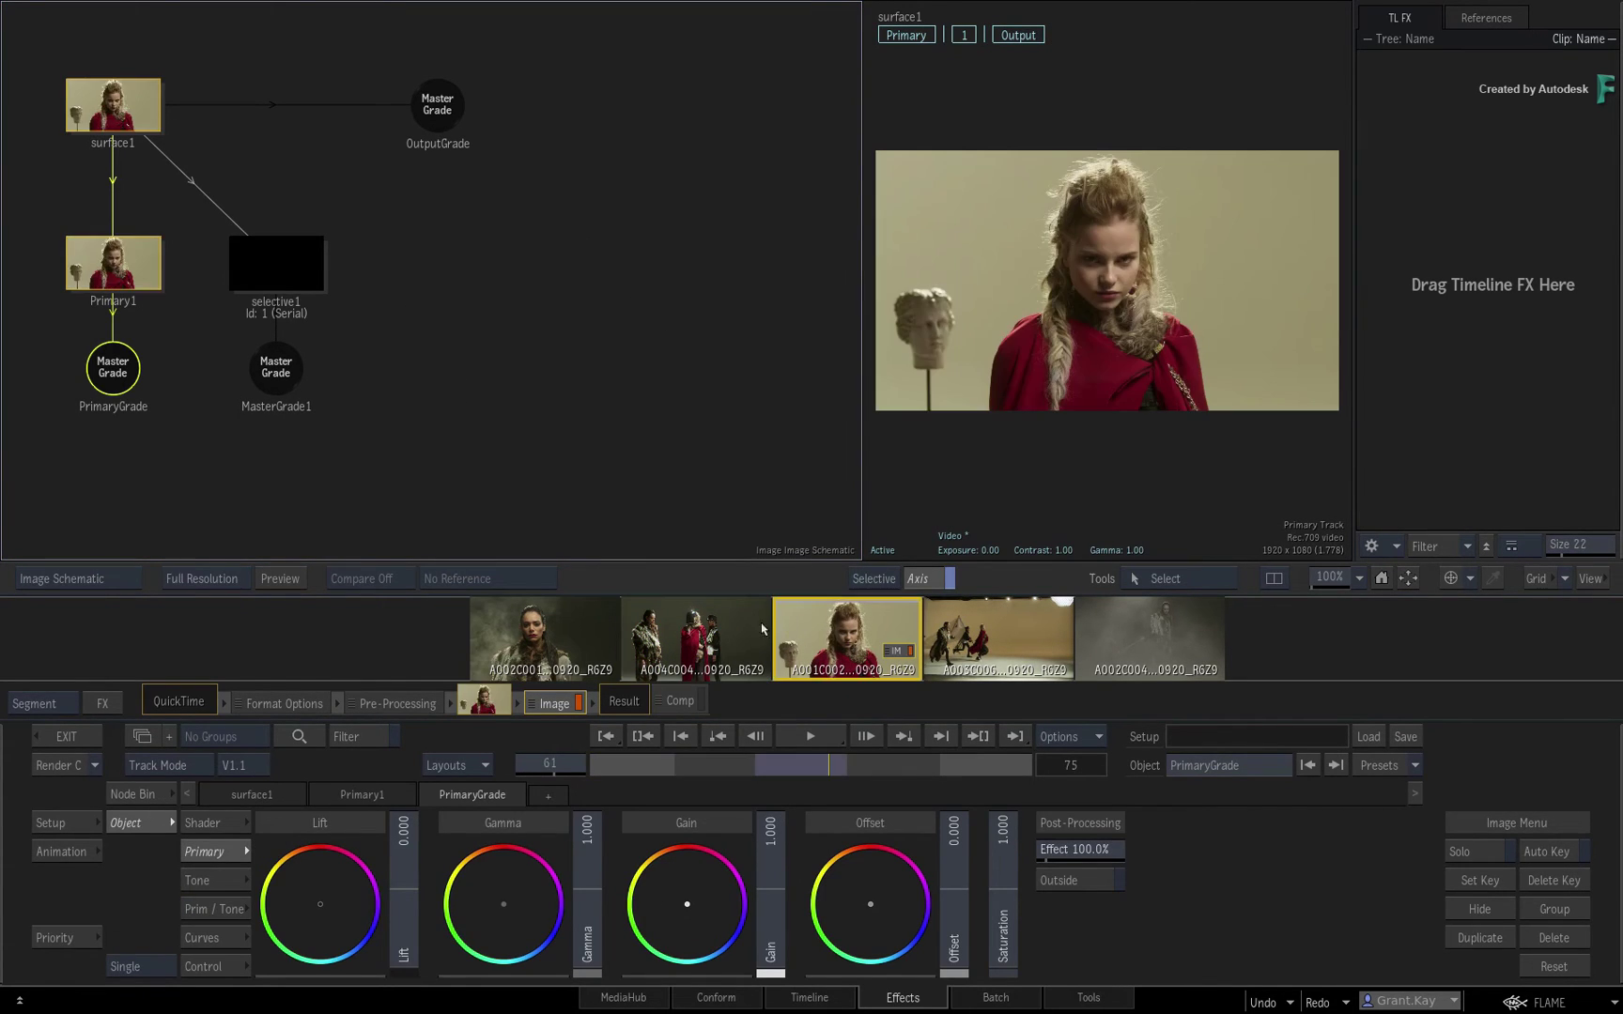
pyautogui.click(657, 630)
pyautogui.click(573, 637)
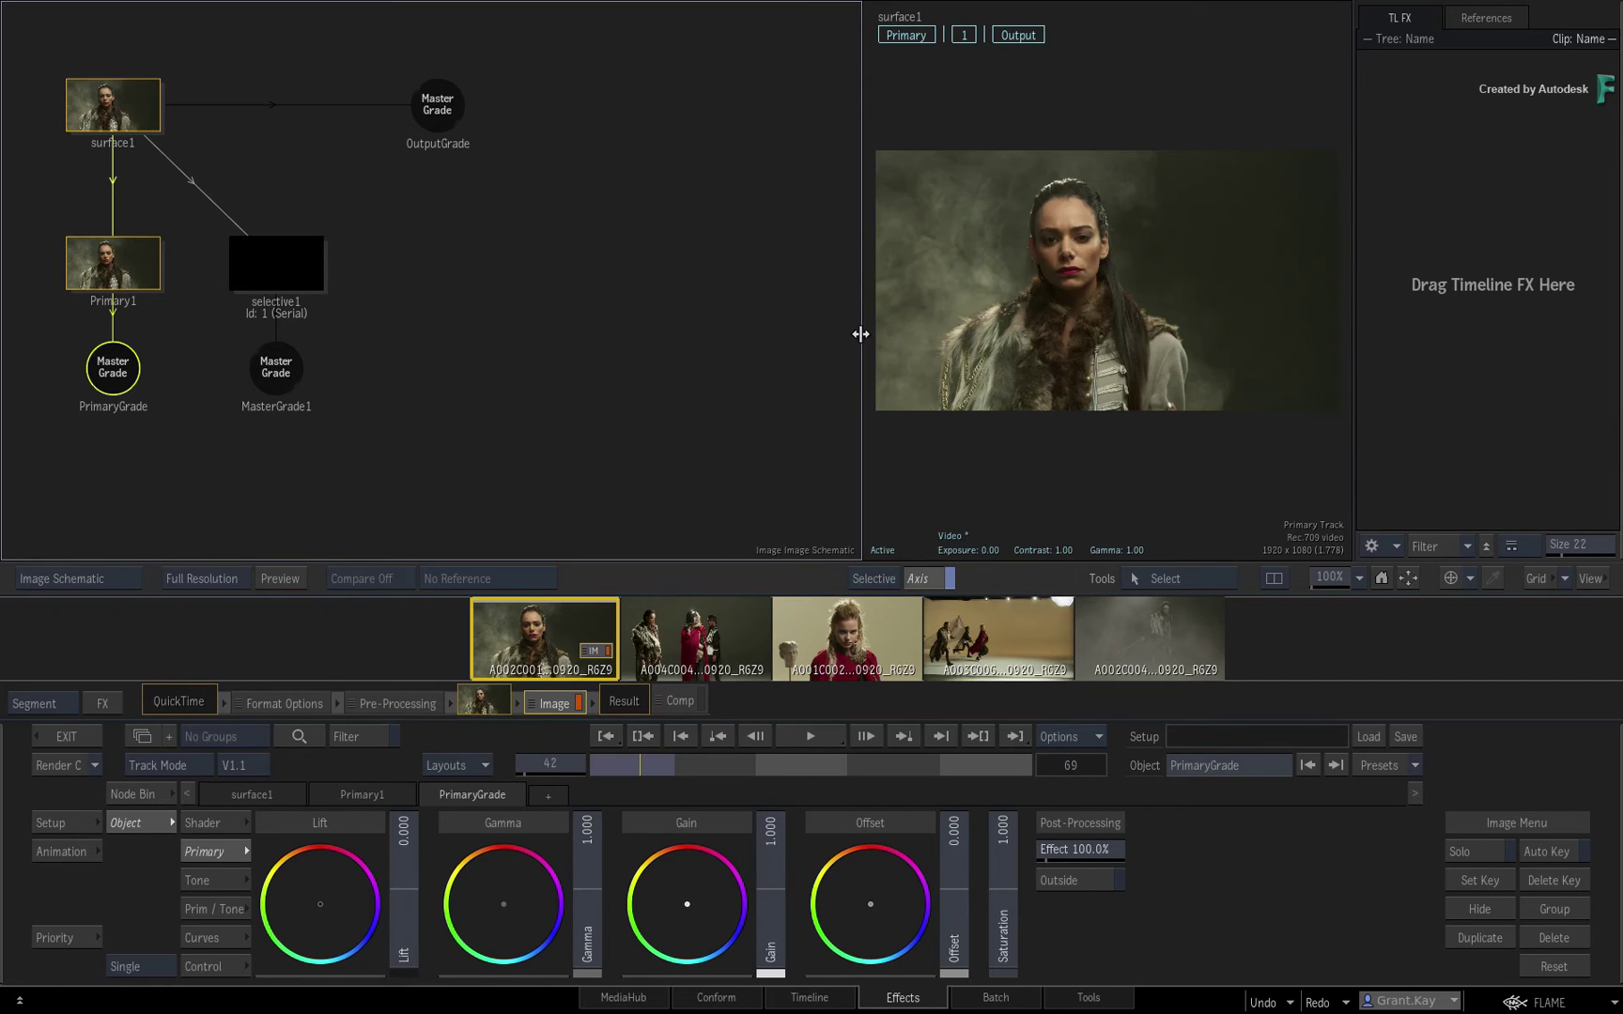
pyautogui.moveTo(861, 334); pyautogui.dragTo(322, 337)
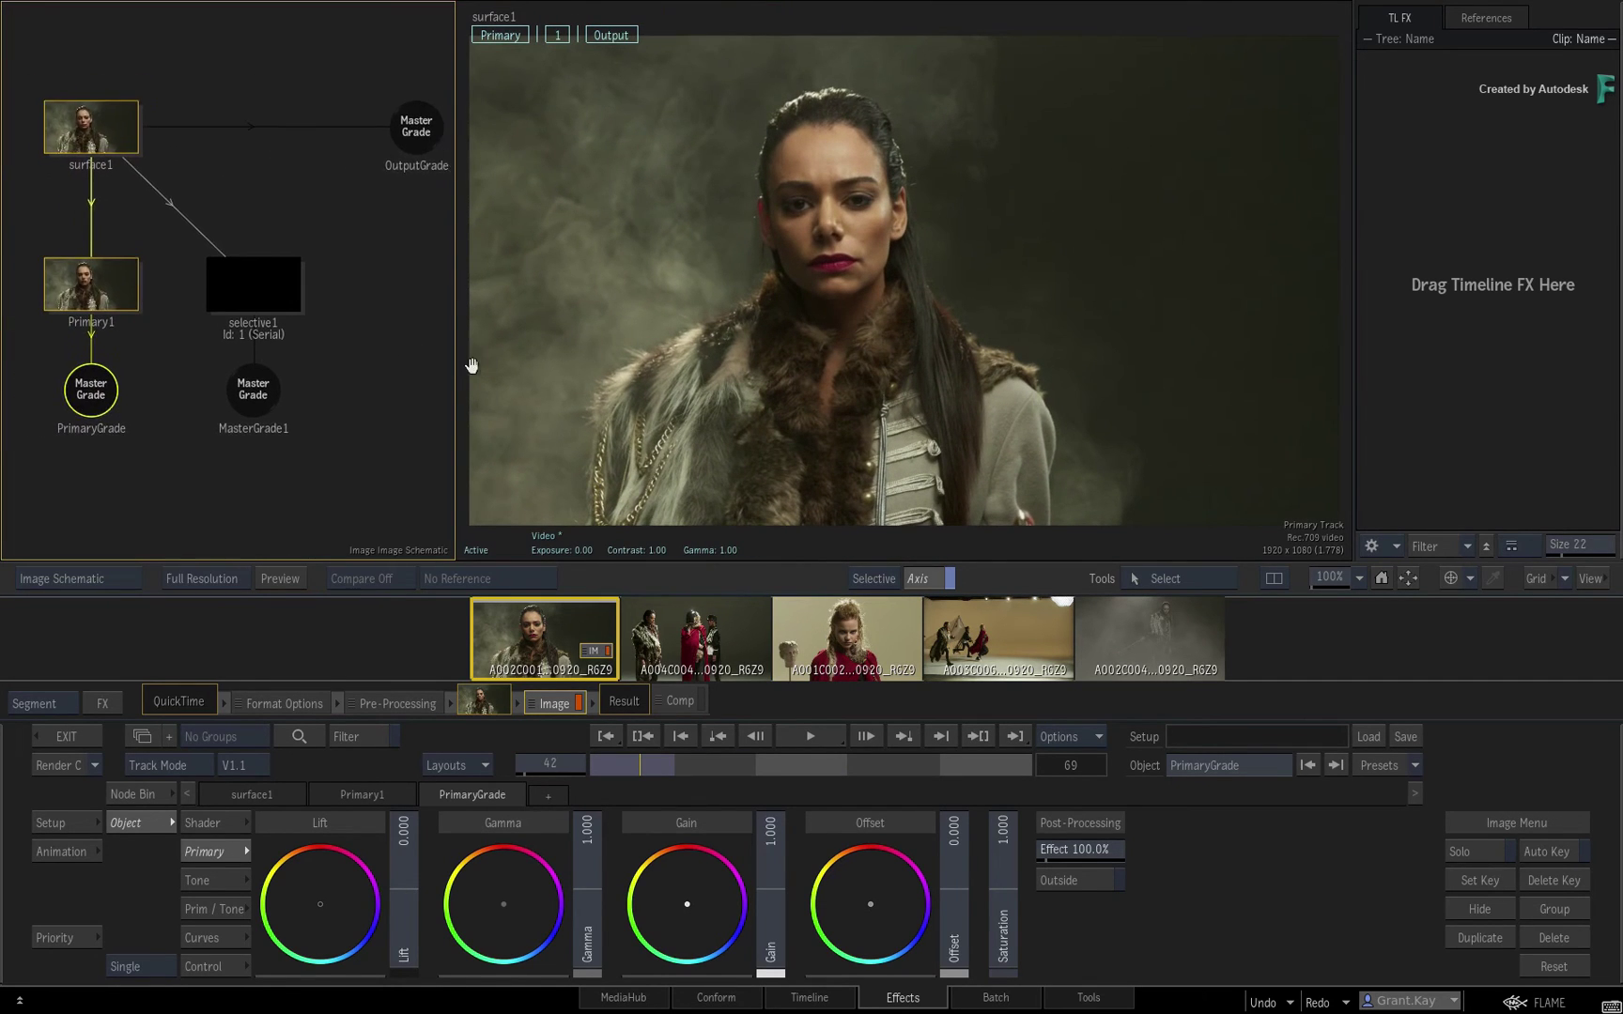
pyautogui.moveTo(472, 365); pyautogui.dragTo(630, 365)
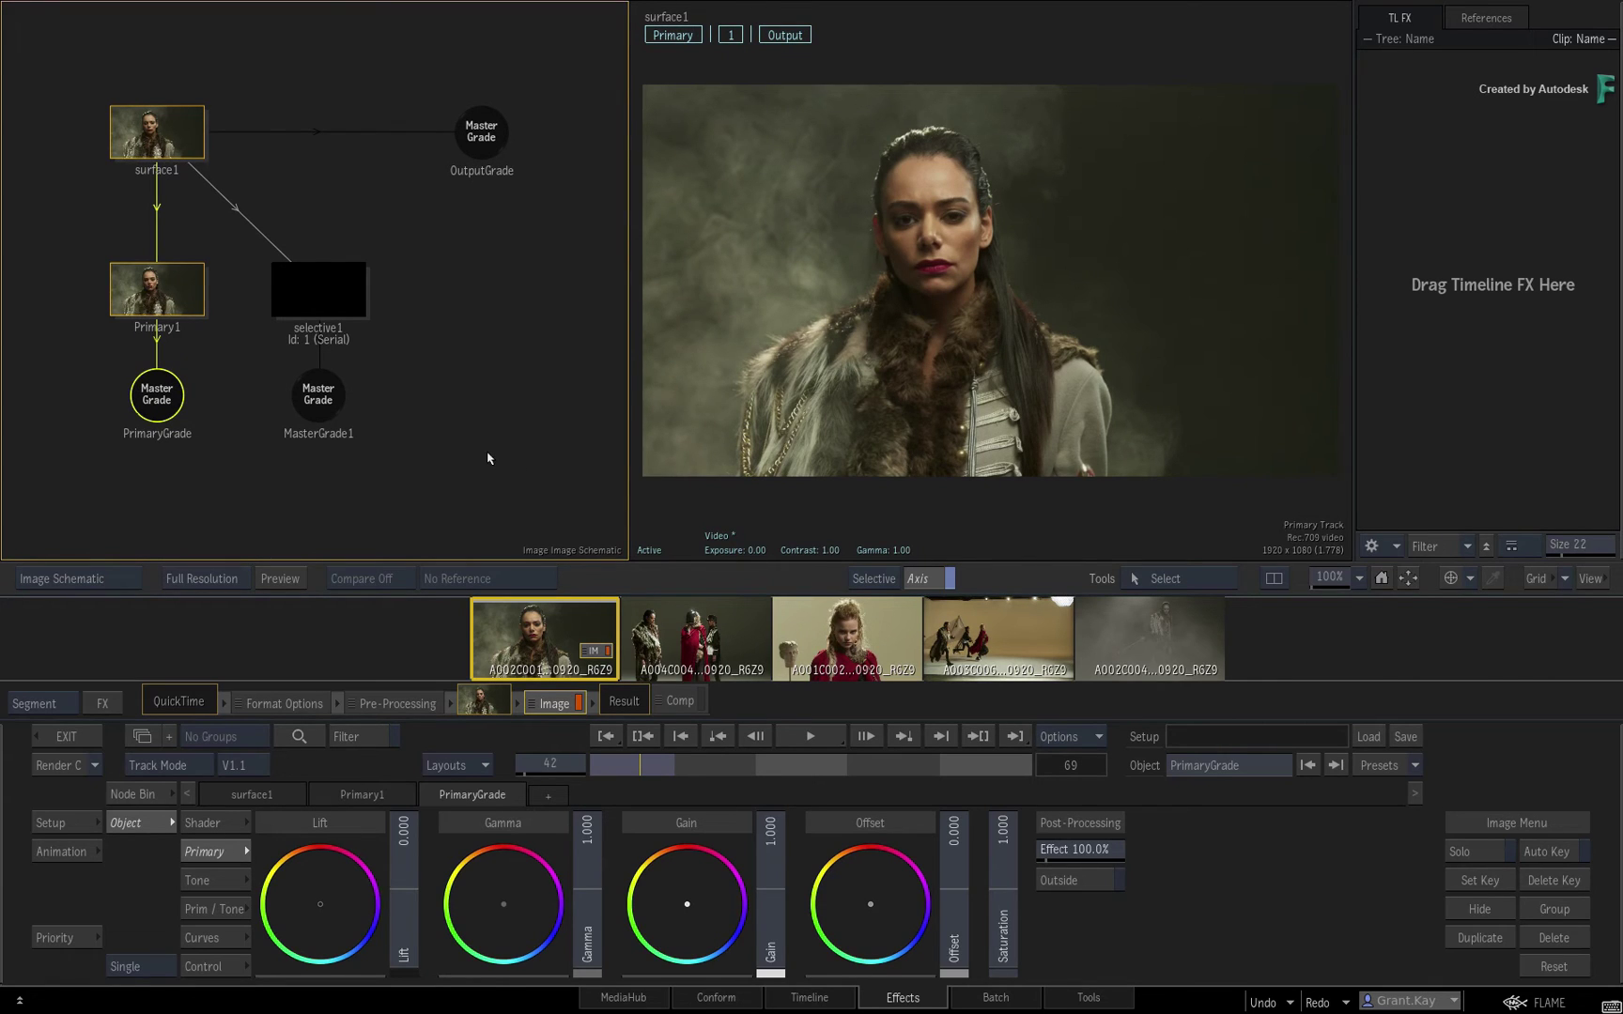
# Add an Action effect, delete light1, axis2 and shadow1, and save it as the default Action setup
pyautogui.doubleClick(488, 457)
pyautogui.click(372, 373)
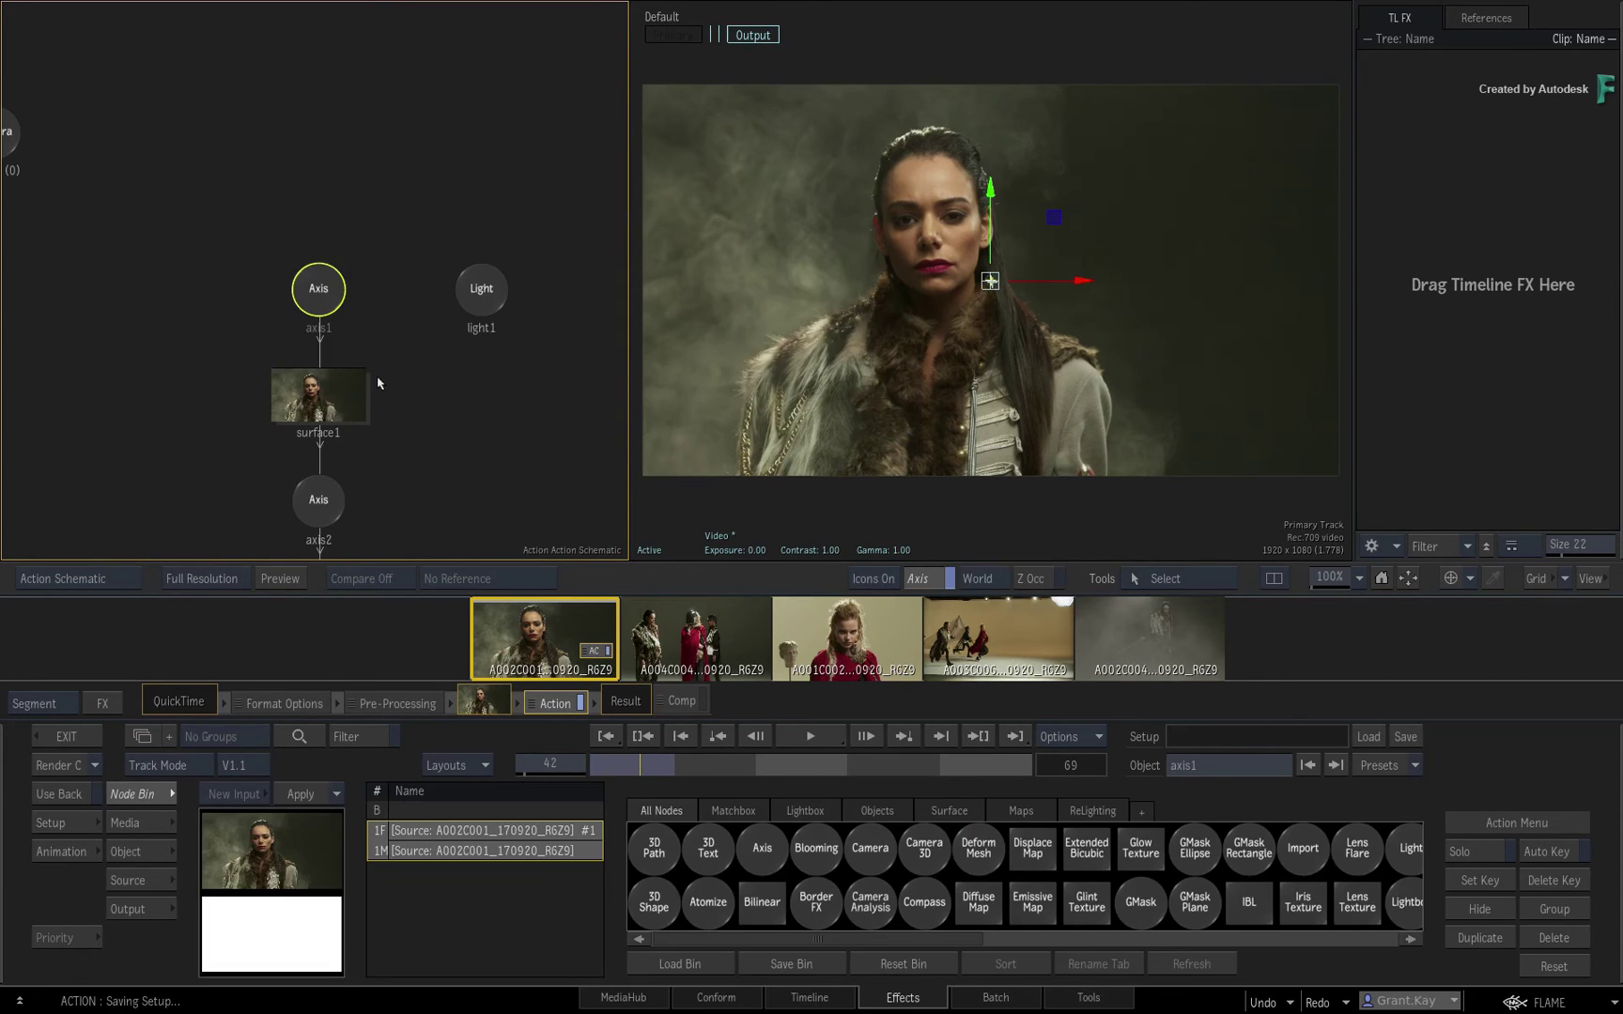
pyautogui.moveTo(498, 488); pyautogui.dragTo(415, 311)
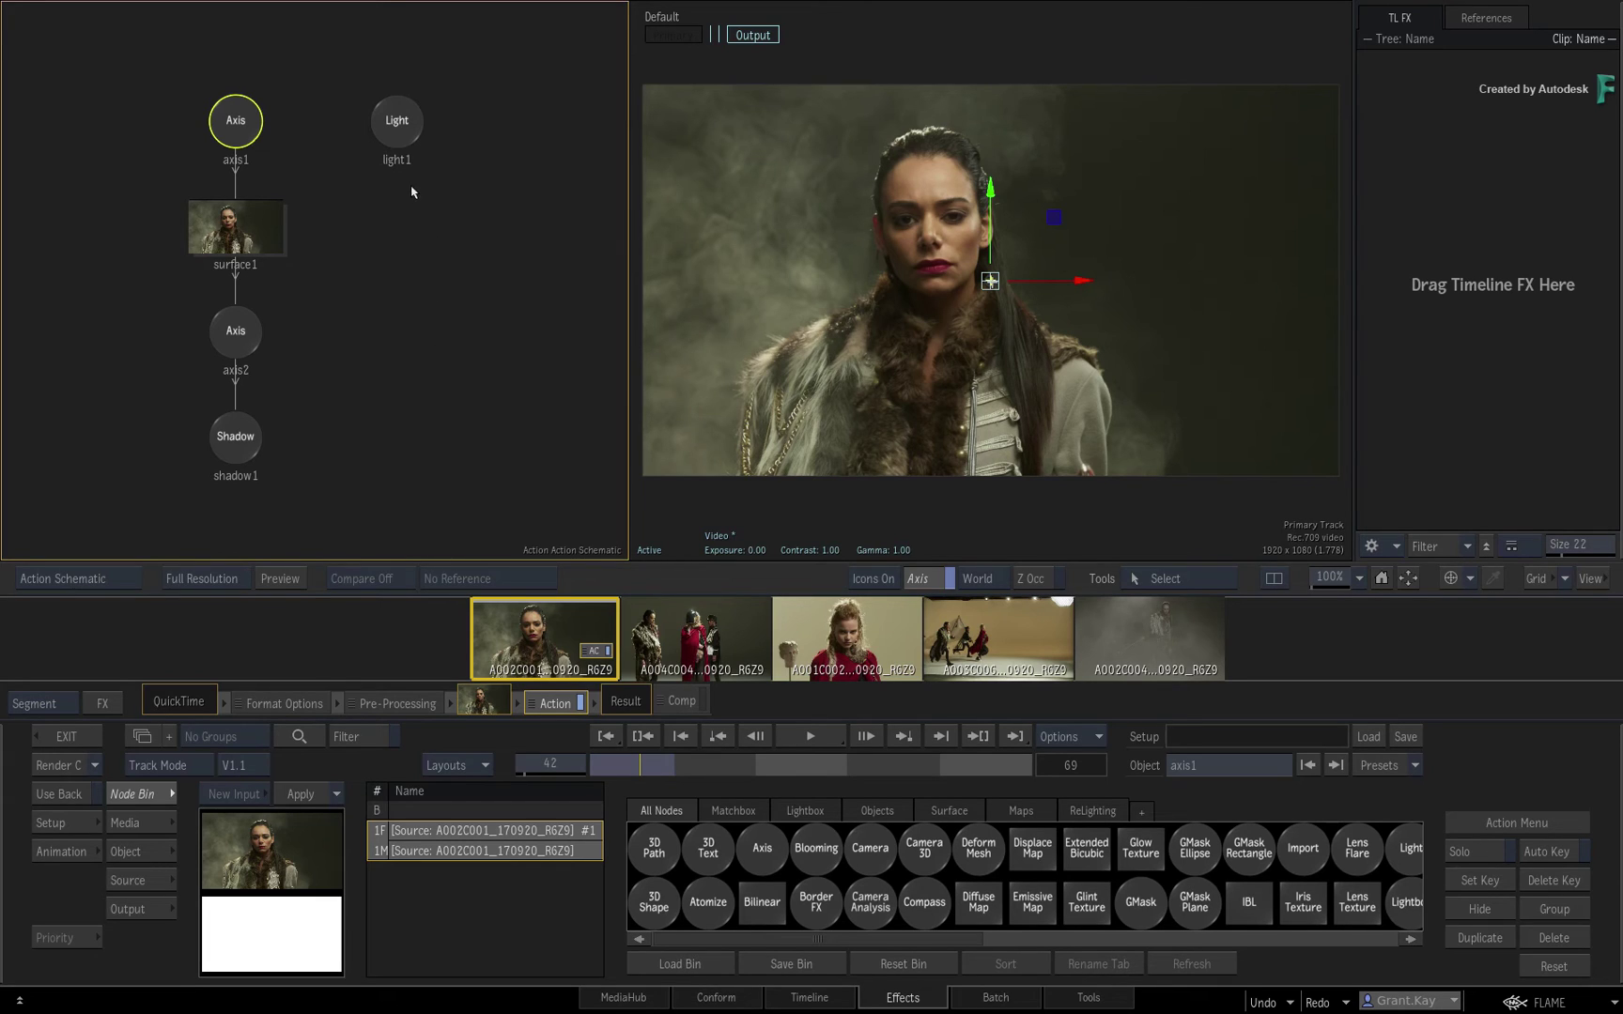
pyautogui.moveTo(397, 122); pyautogui.dragTo(347, 972)
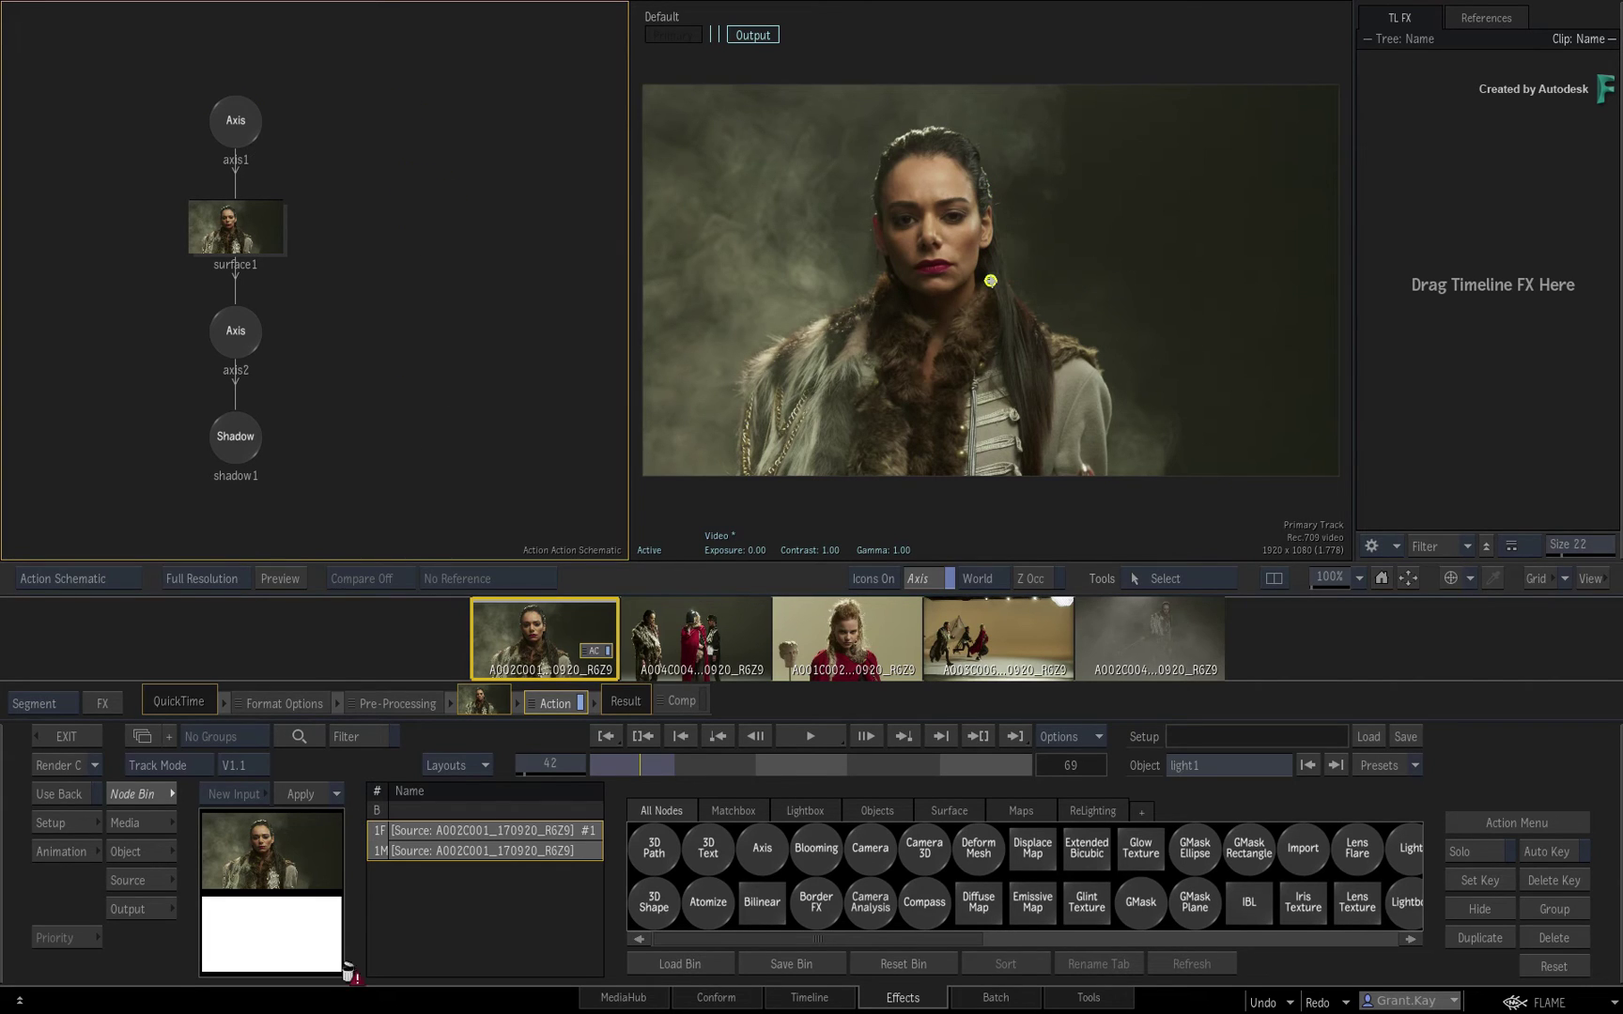
pyautogui.moveTo(233, 325); pyautogui.dragTo(348, 972)
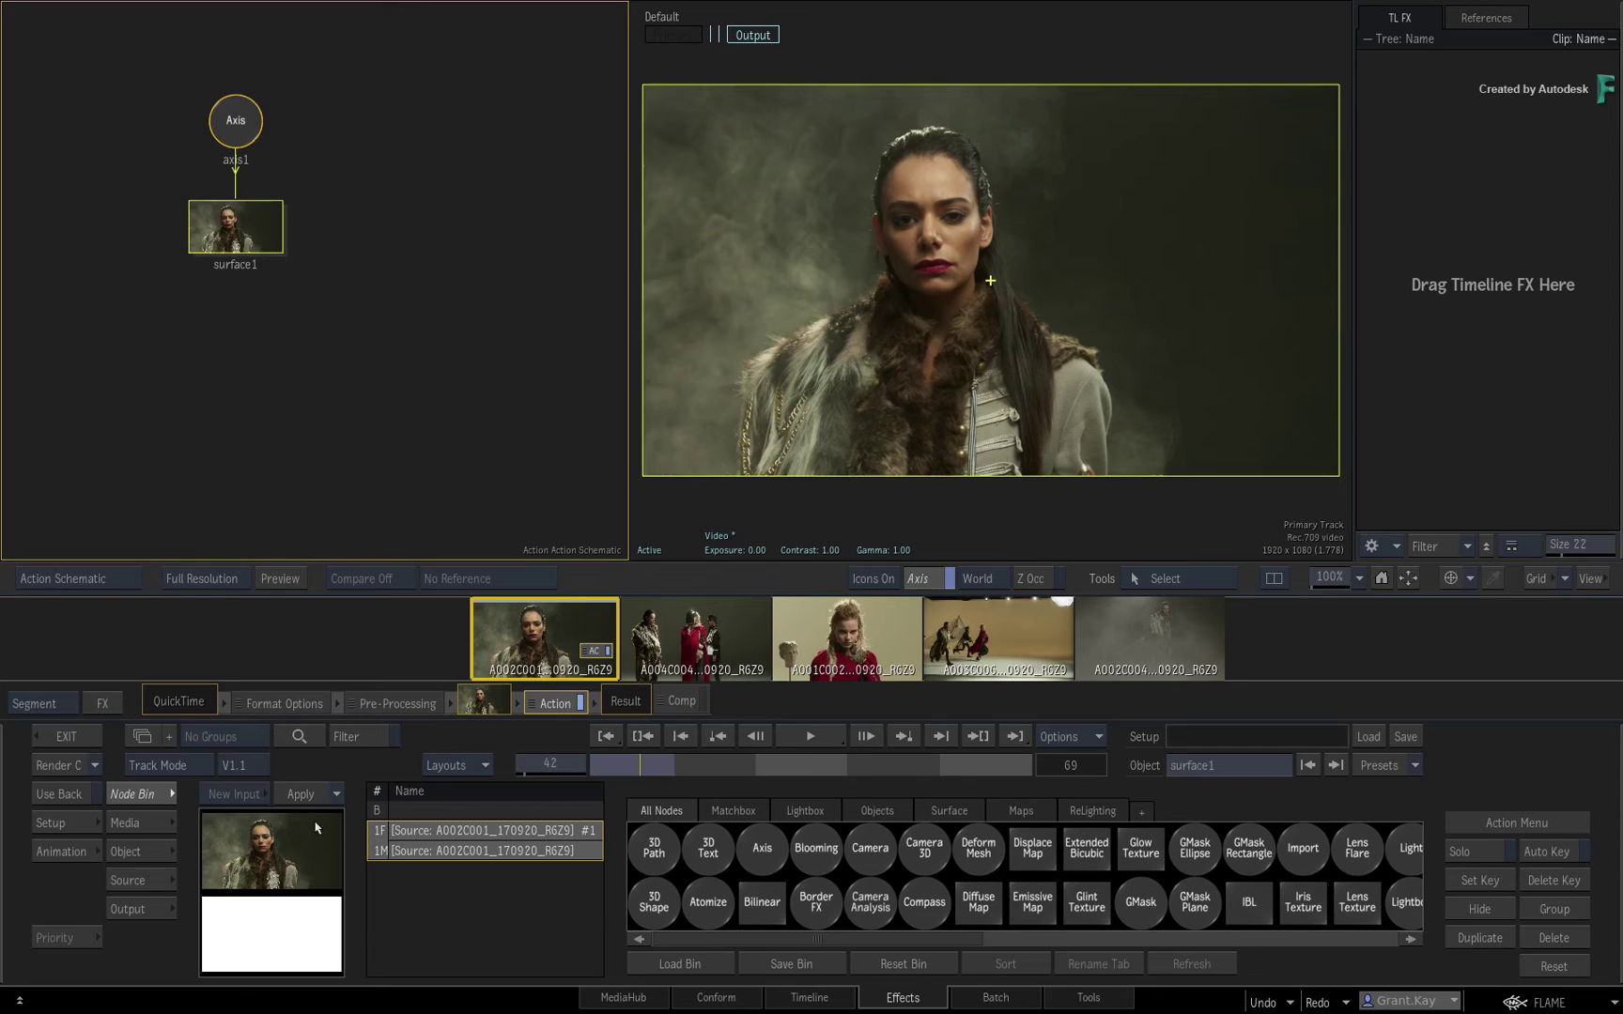
pyautogui.moveTo(254, 377); pyautogui.dragTo(398, 490)
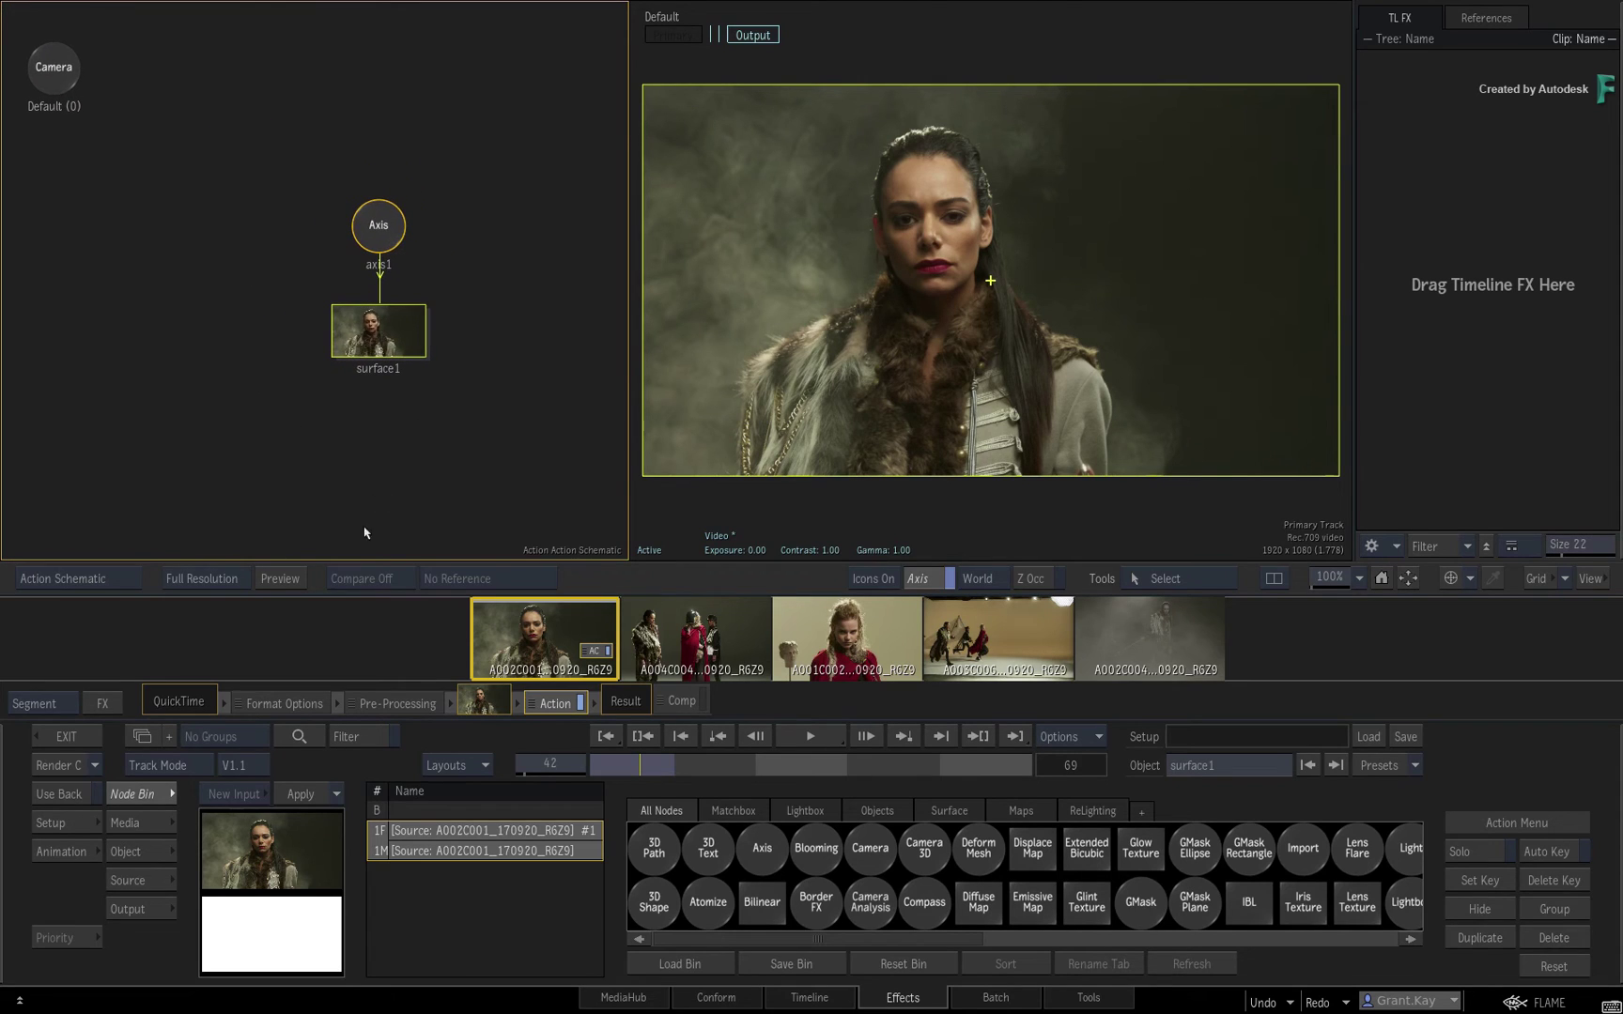
pyautogui.click(57, 822)
pyautogui.click(393, 852)
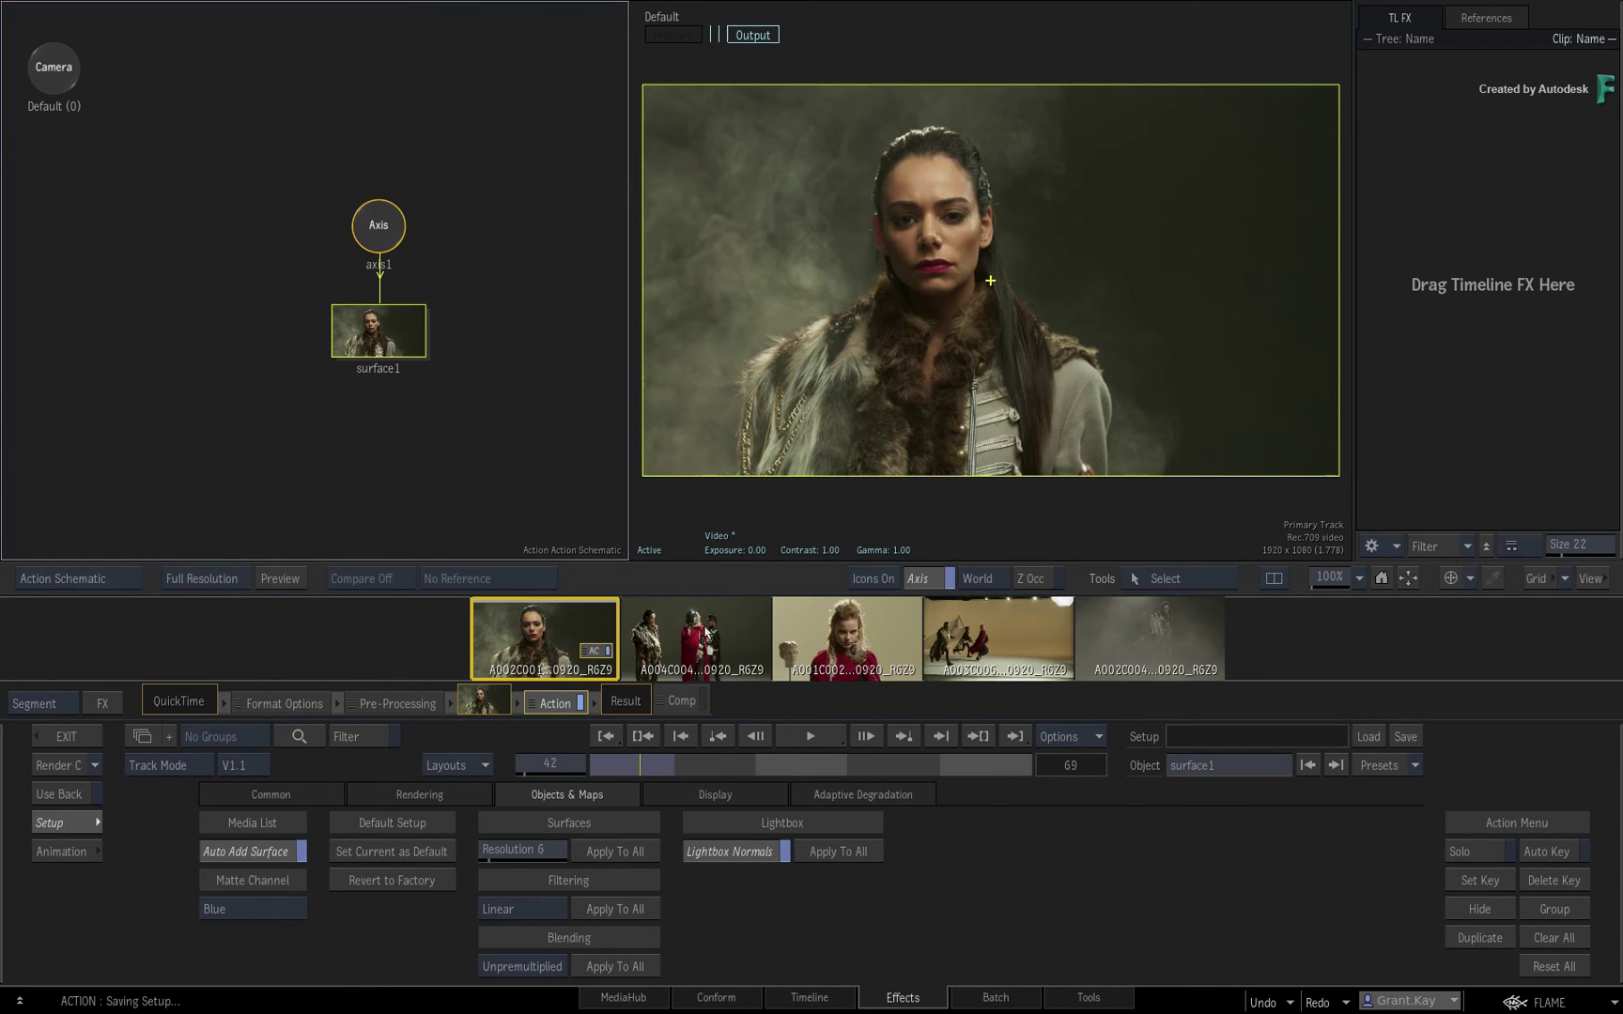
# Check every segment's Action effect, return to A002C001, and revert the Action default to factory
pyautogui.click(710, 633)
pyautogui.click(850, 650)
pyautogui.click(975, 644)
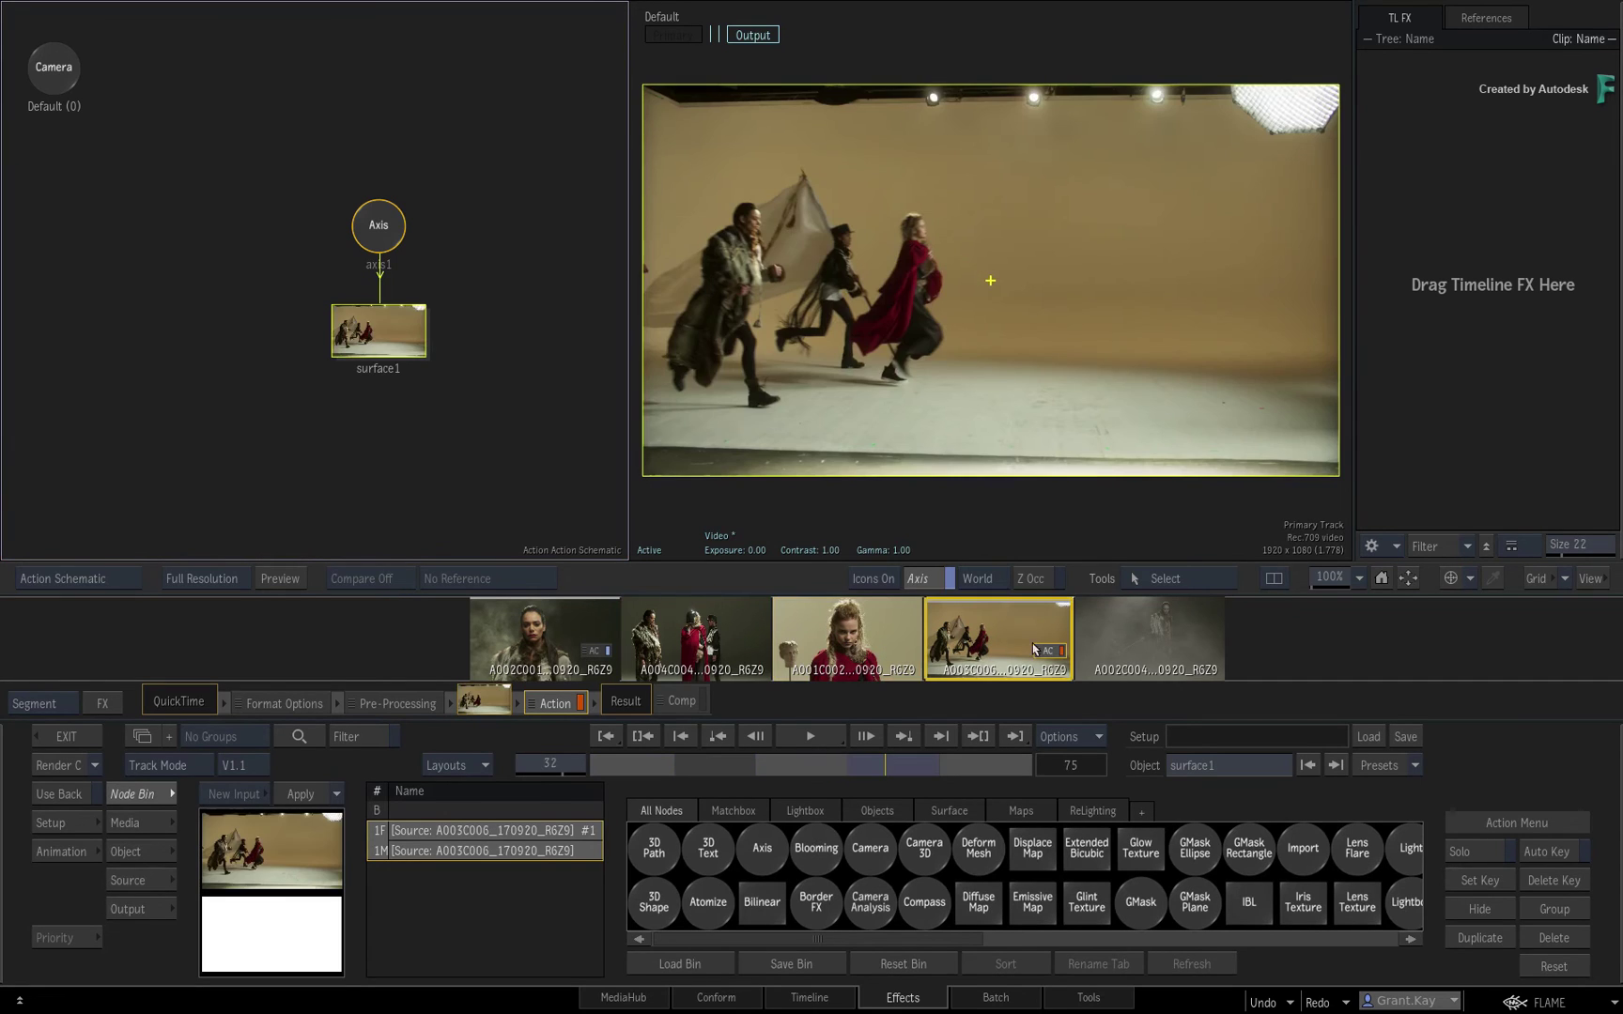
pyautogui.click(1119, 637)
pyautogui.click(1005, 644)
pyautogui.click(855, 635)
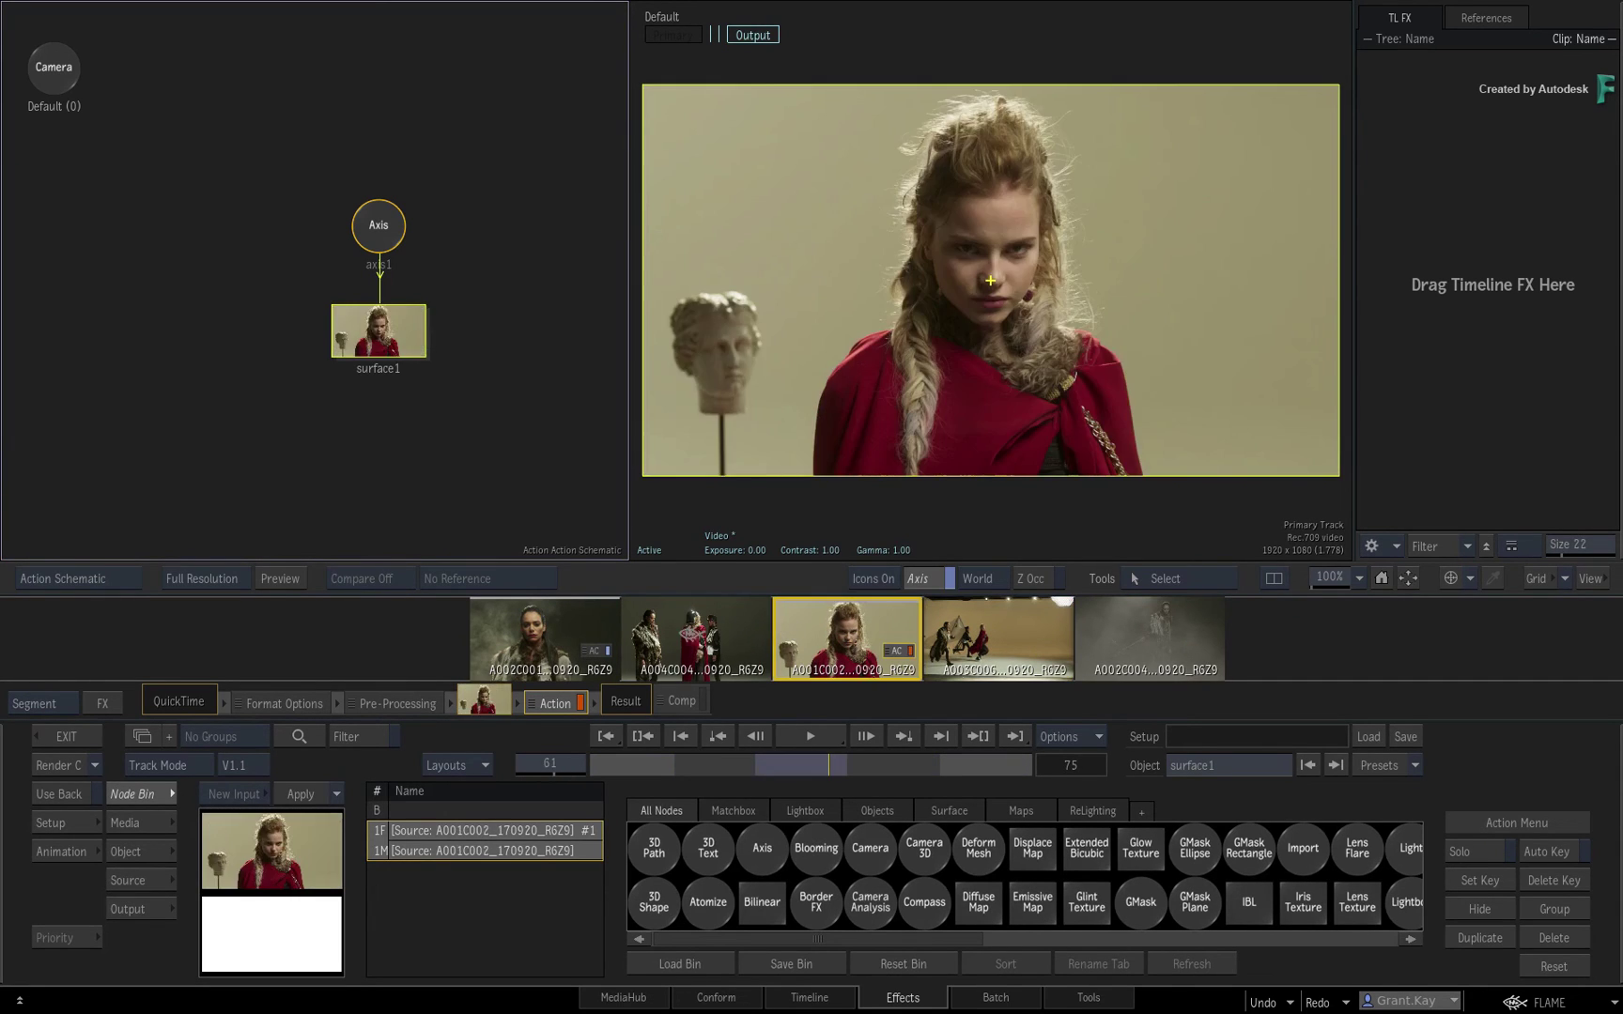
pyautogui.click(692, 638)
pyautogui.click(567, 627)
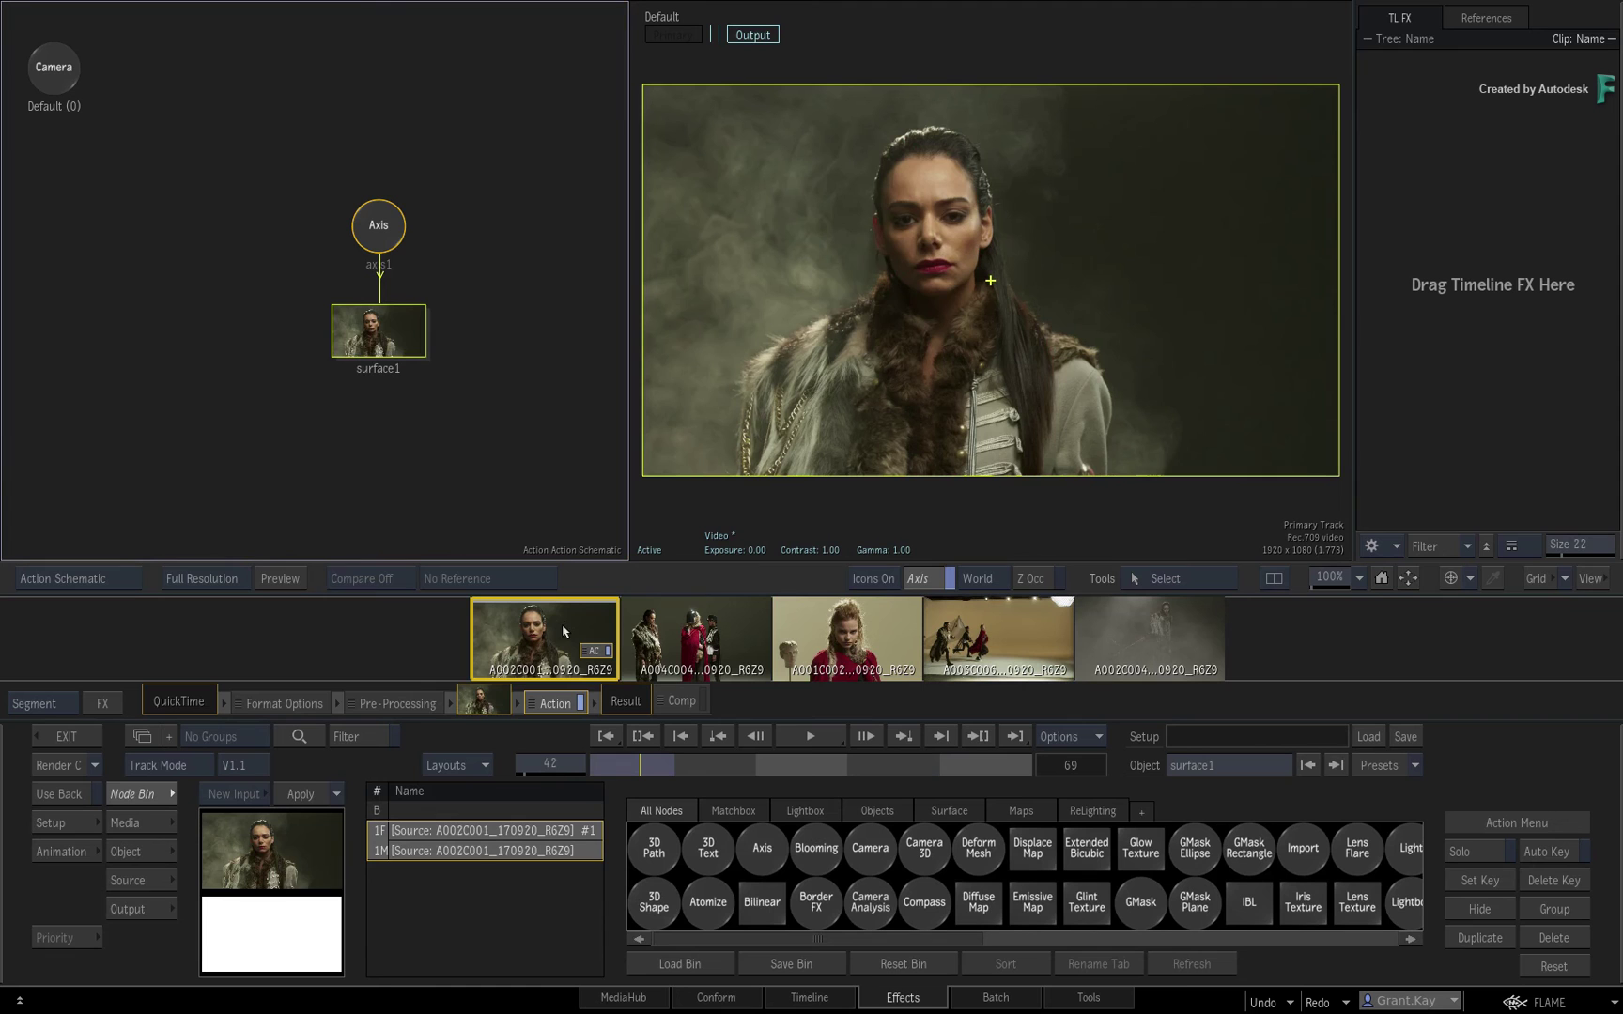
pyautogui.click(75, 824)
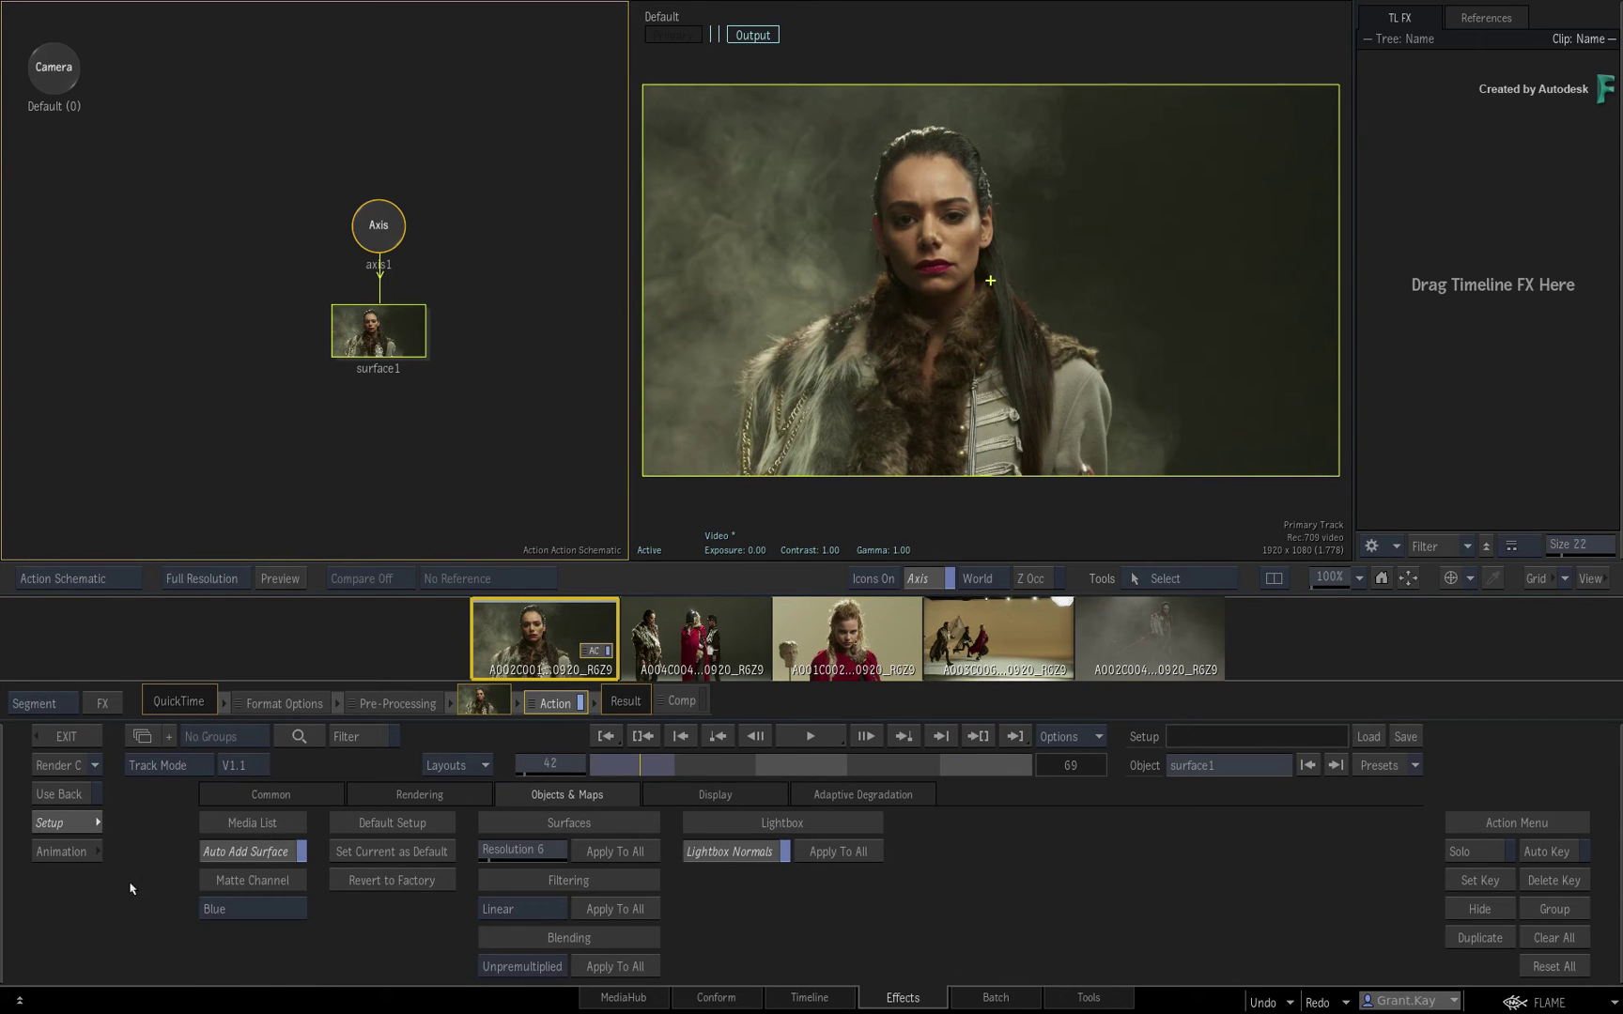
pyautogui.click(406, 886)
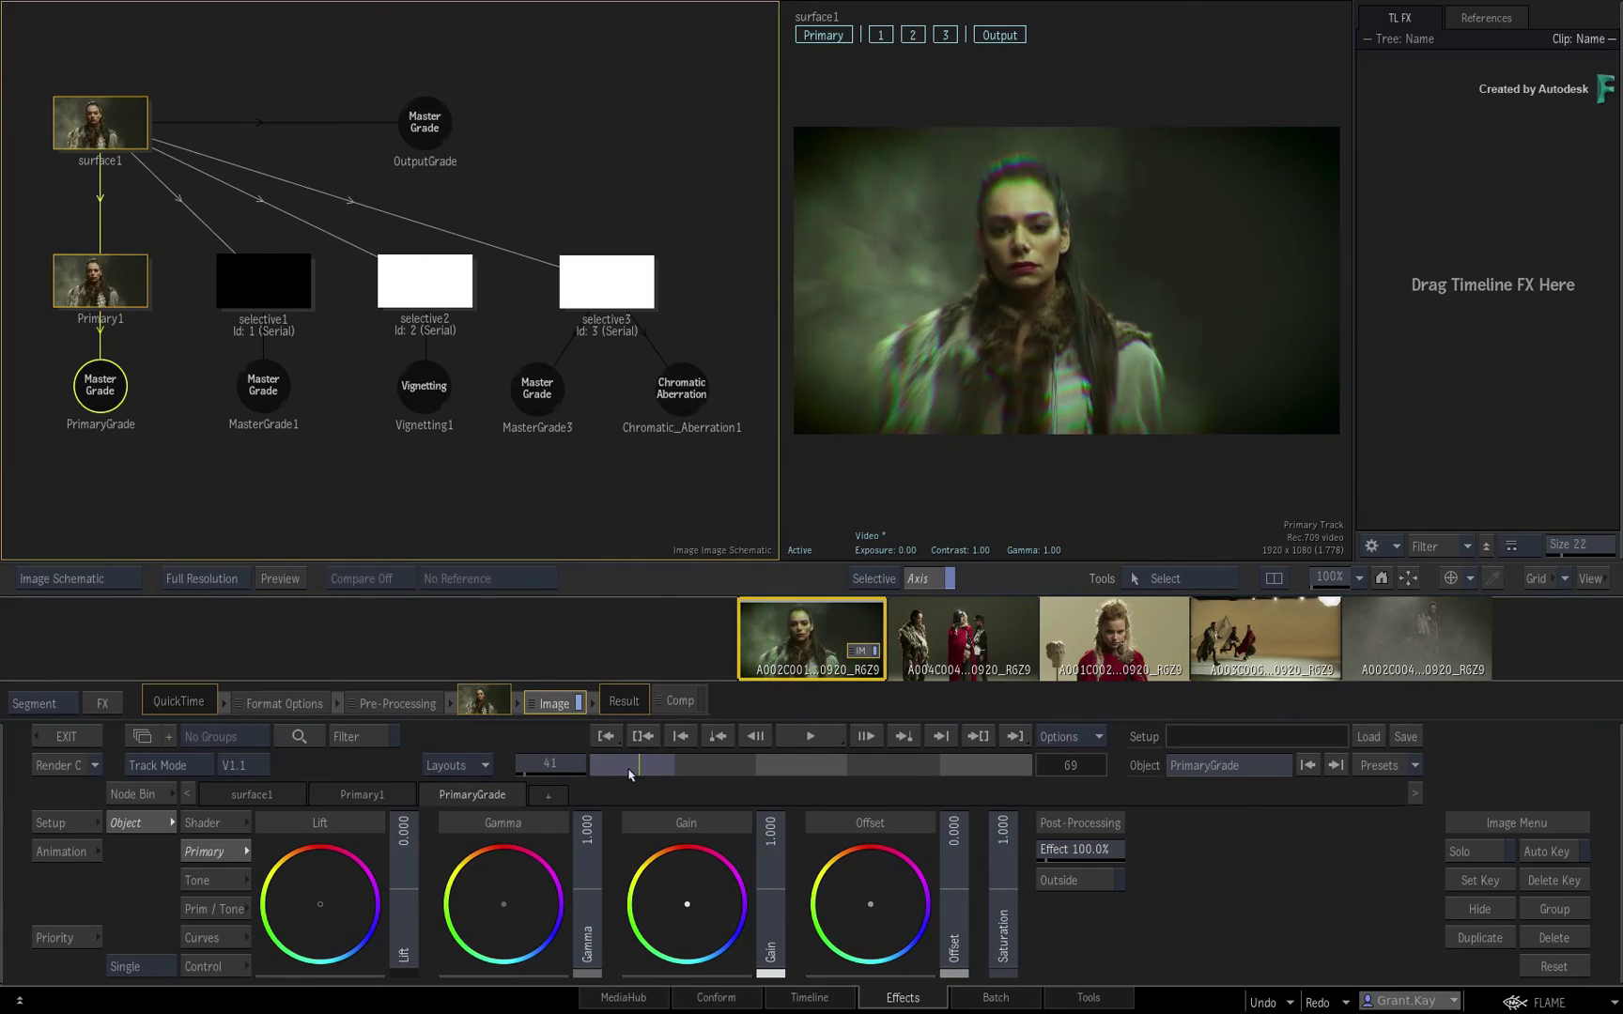
# Scrub the graded shot, then switch to the Batch_001 schematic holding clip A004C004
pyautogui.moveTo(631, 776); pyautogui.dragTo(666, 791)
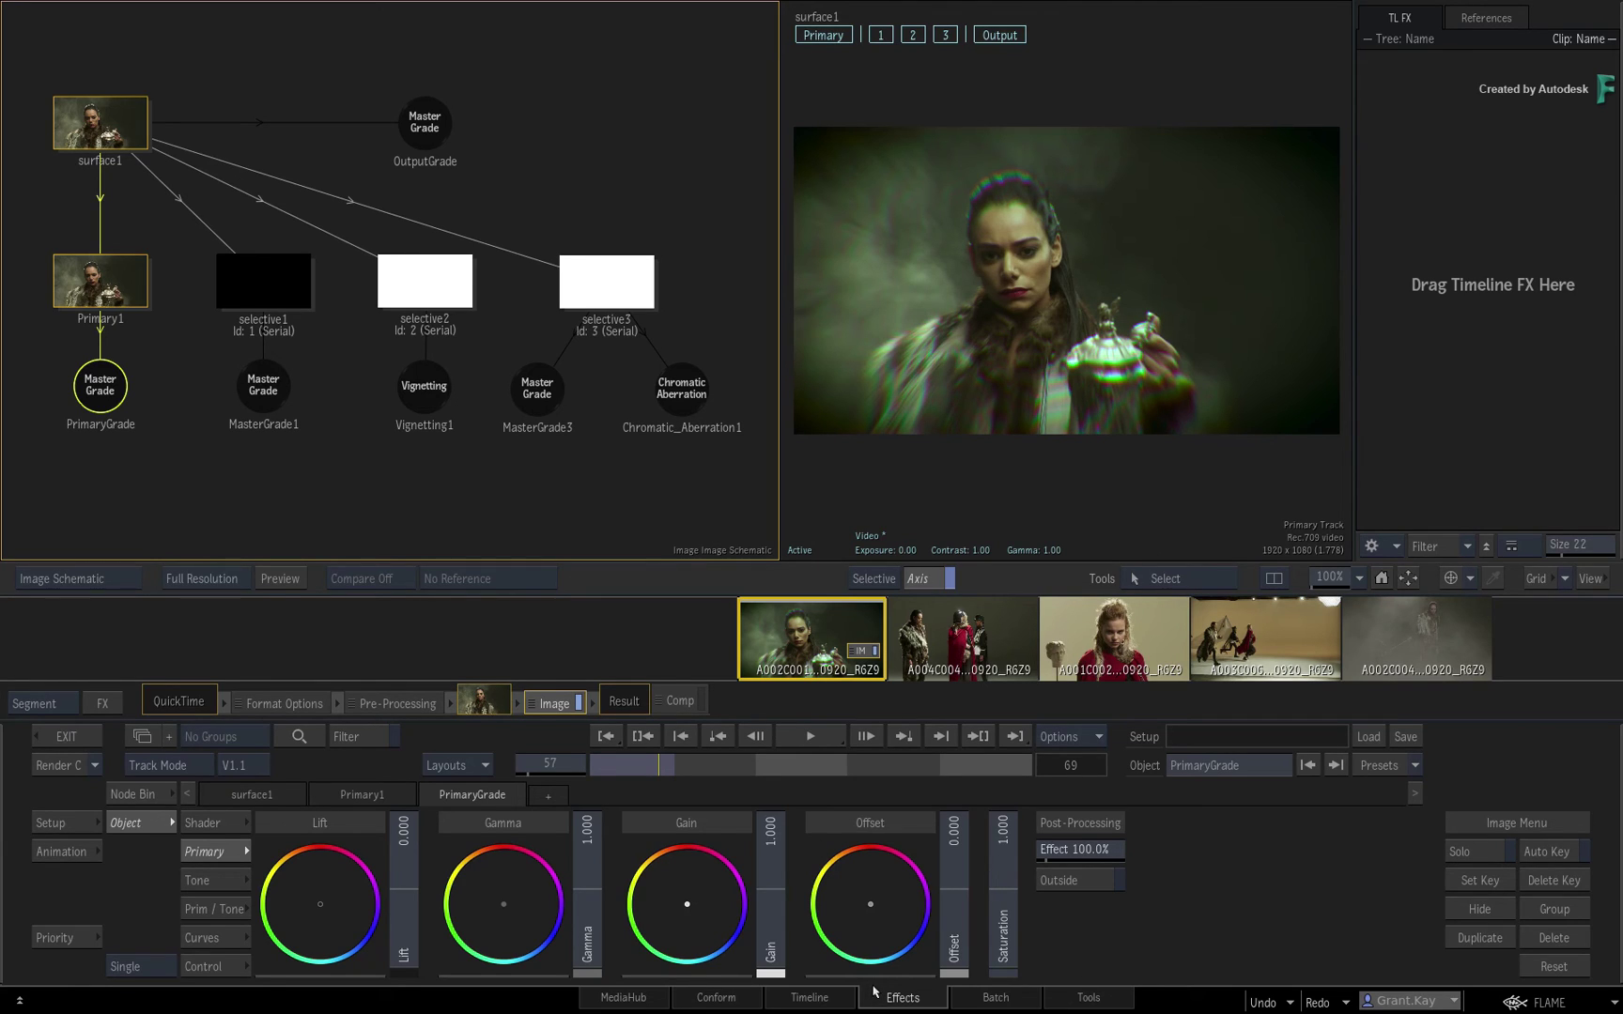
pyautogui.click(1017, 1002)
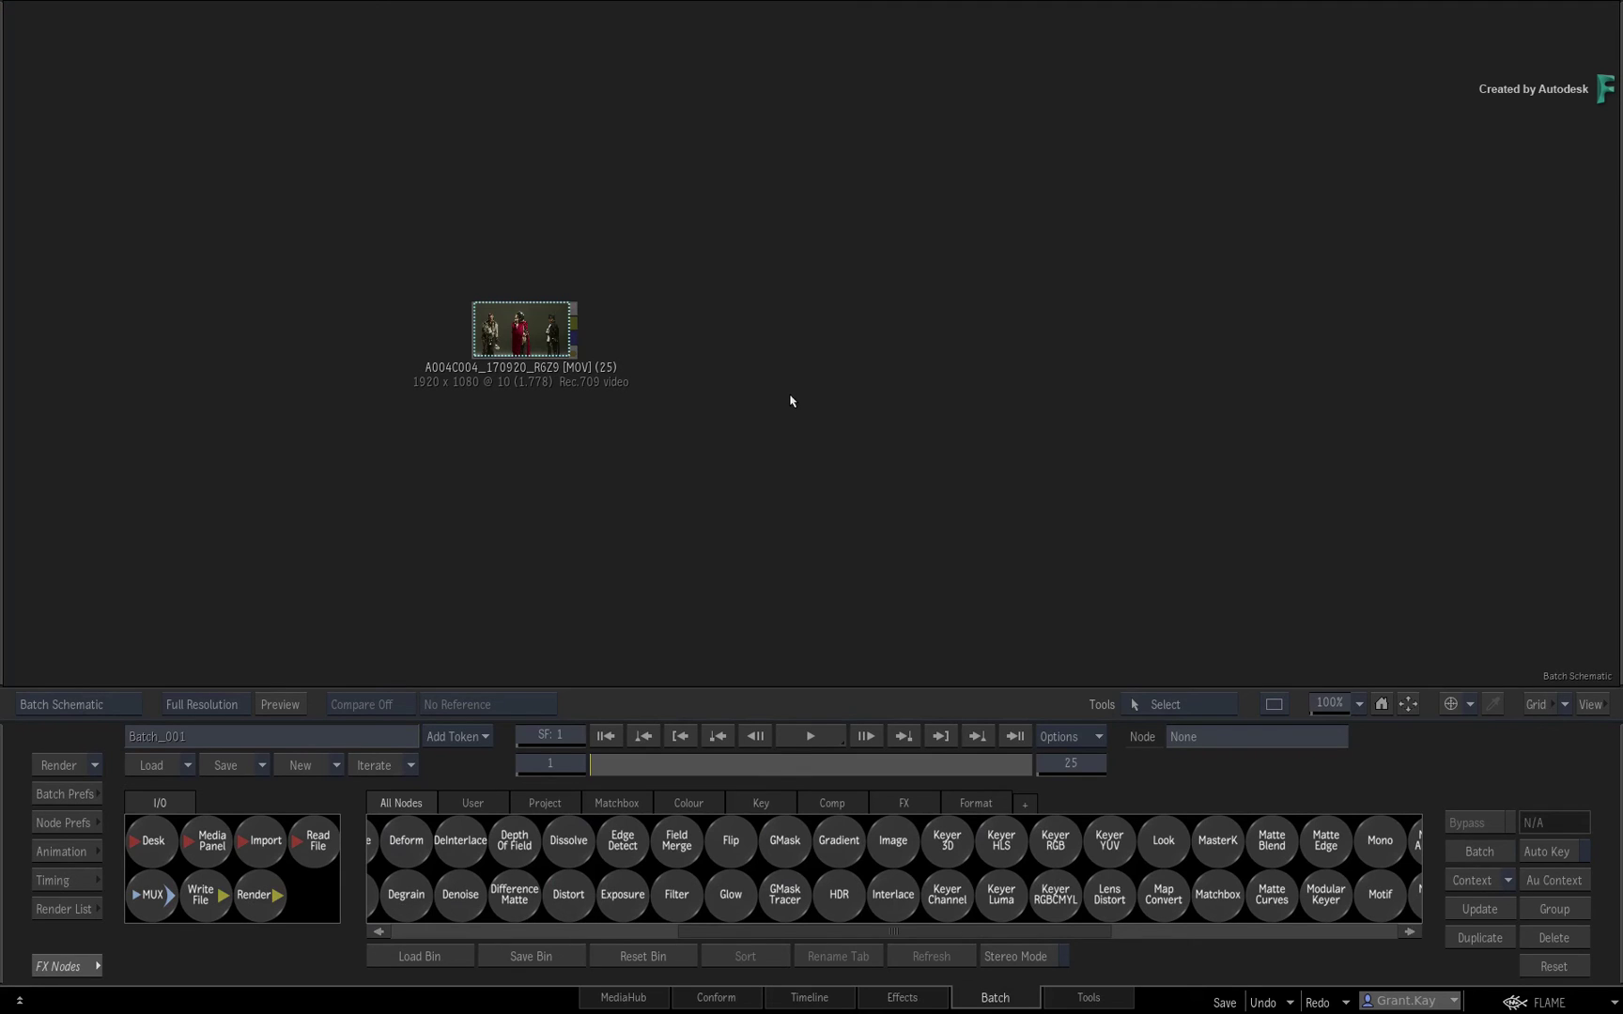
# Add an image81 Image node fed by A004C004 and check its PrimaryGrade tree and node preferences
pyautogui.moveTo(890, 841); pyautogui.dragTo(762, 361)
pyautogui.moveTo(576, 322); pyautogui.dragTo(787, 352)
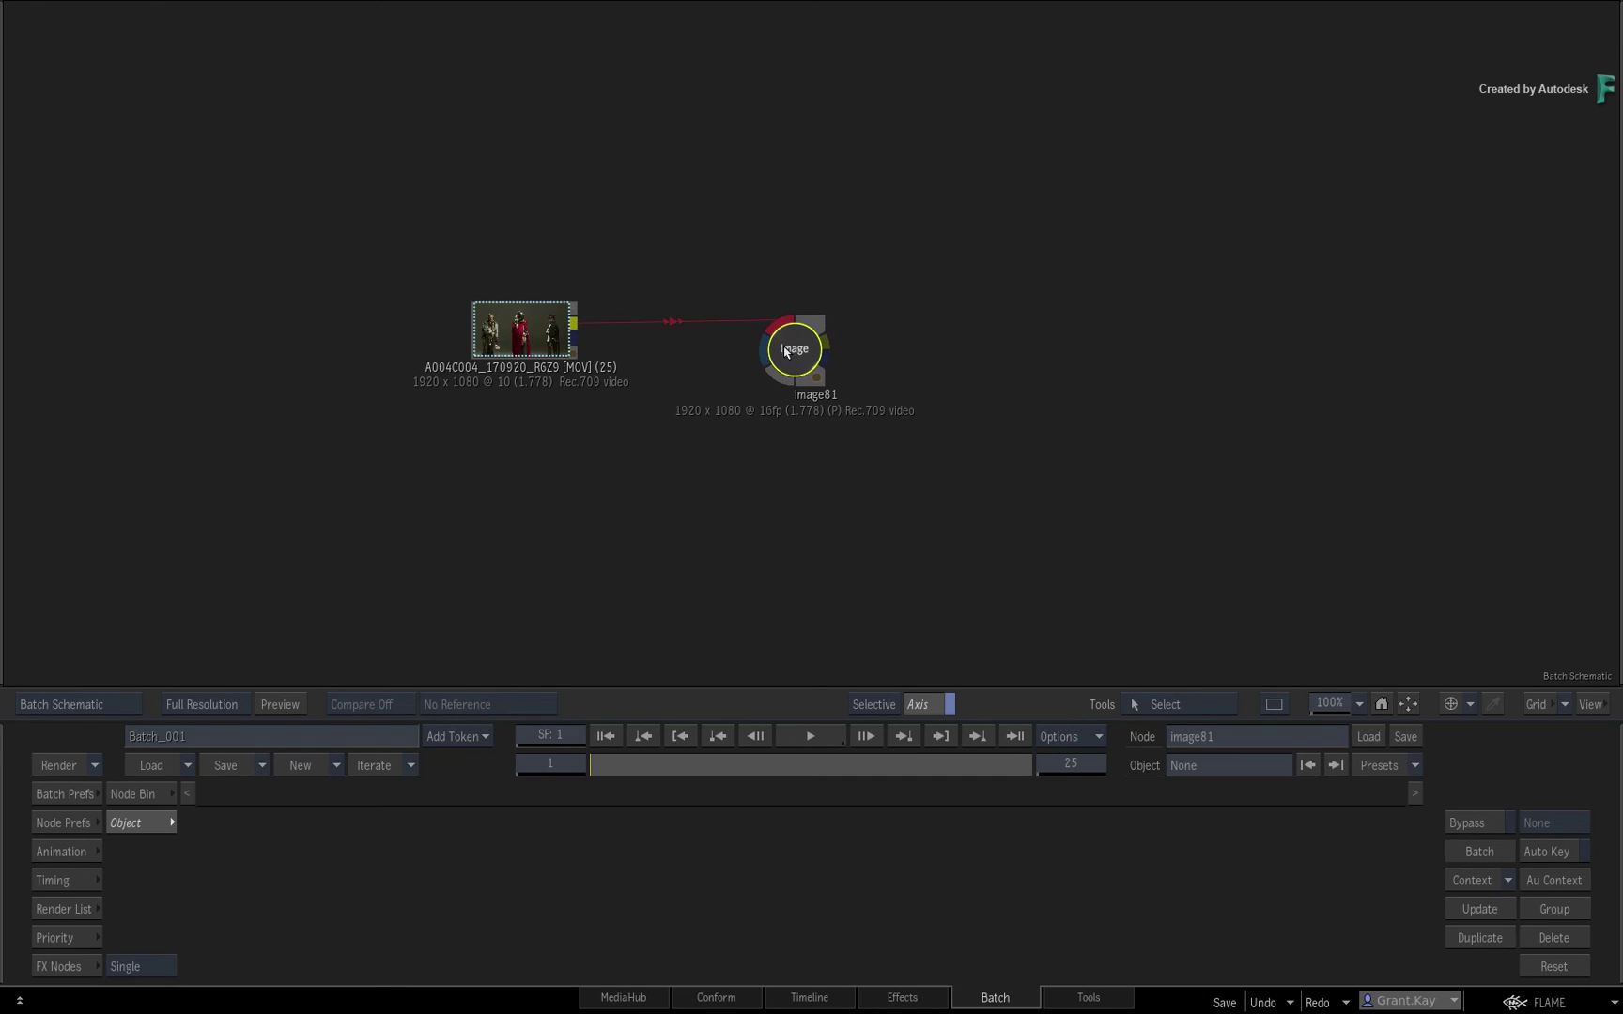
pyautogui.doubleClick(787, 353)
pyautogui.click(146, 445)
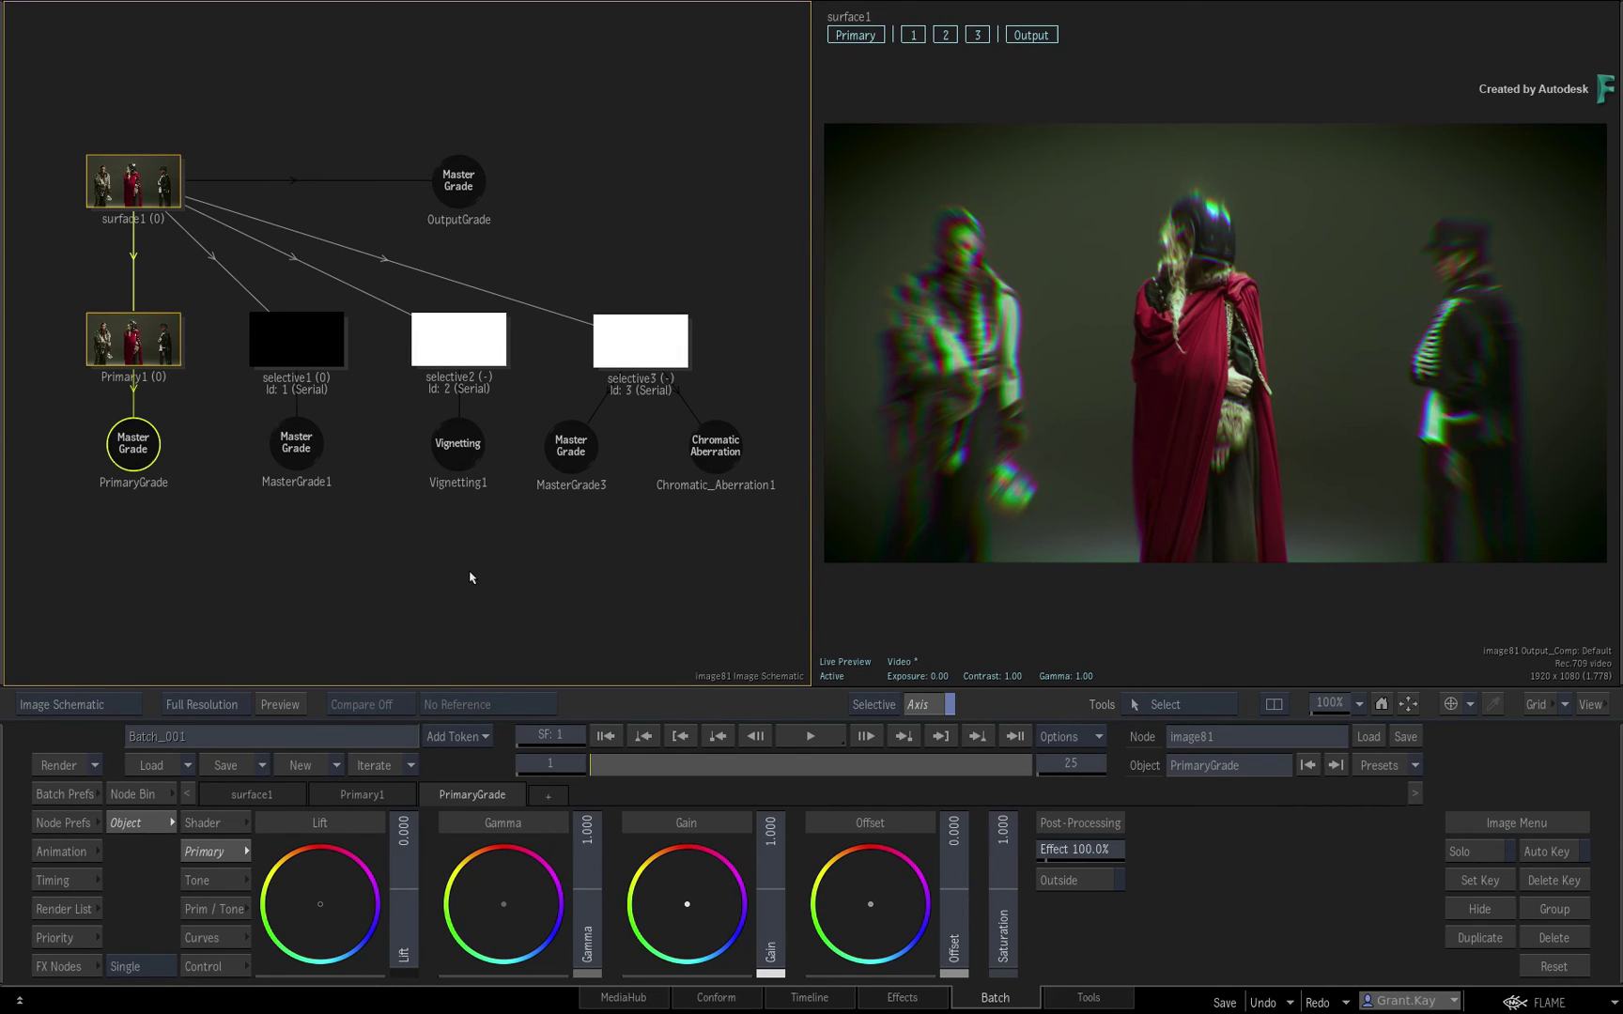
pyautogui.click(72, 830)
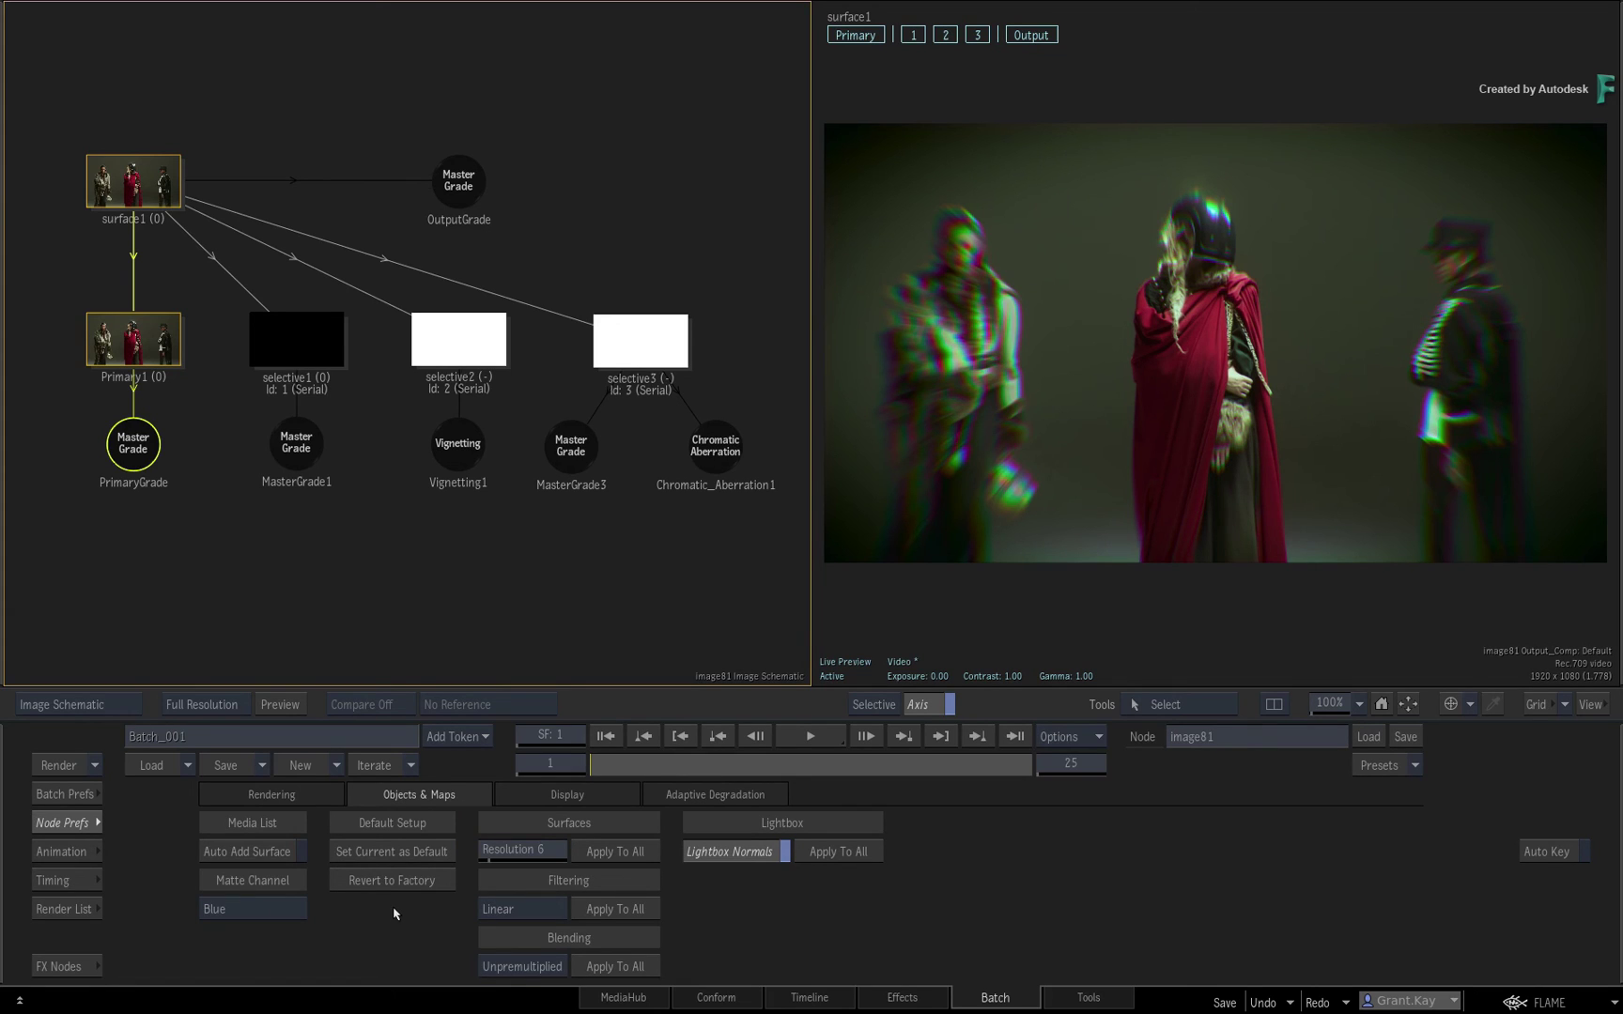
pyautogui.click(66, 824)
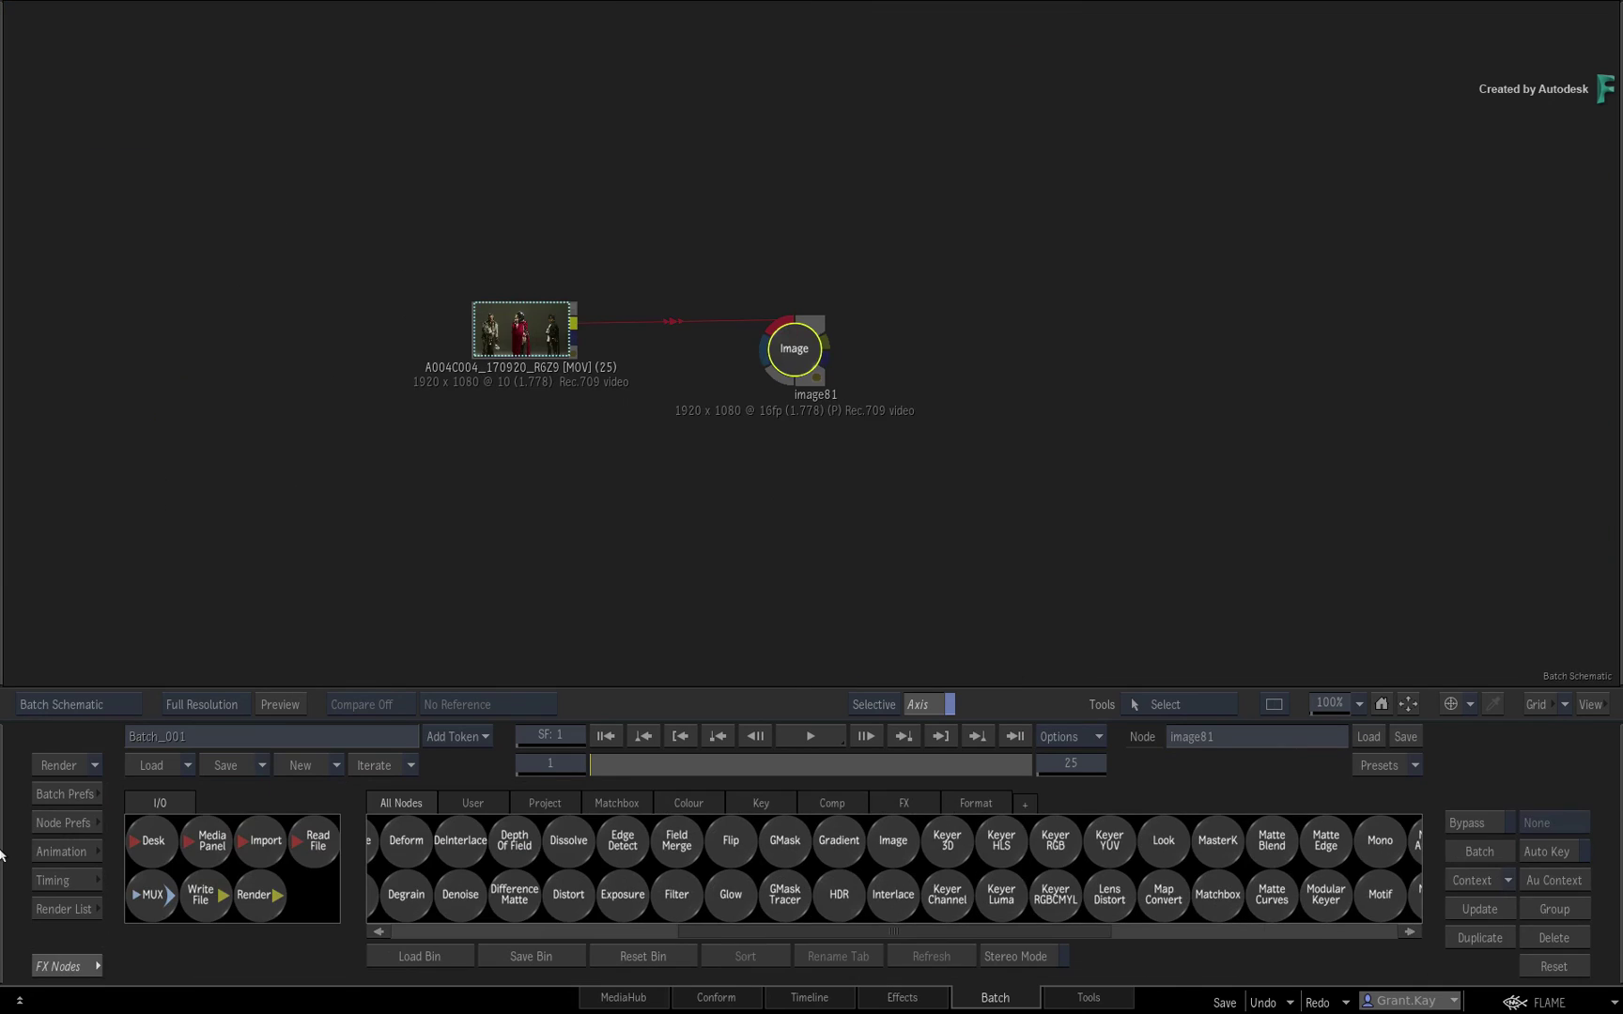
# Add an action82 Action node fed by A004C004 and show its Objects & Maps preferences
pyautogui.press('Escape')
pyautogui.scroll(5, 552, 864)
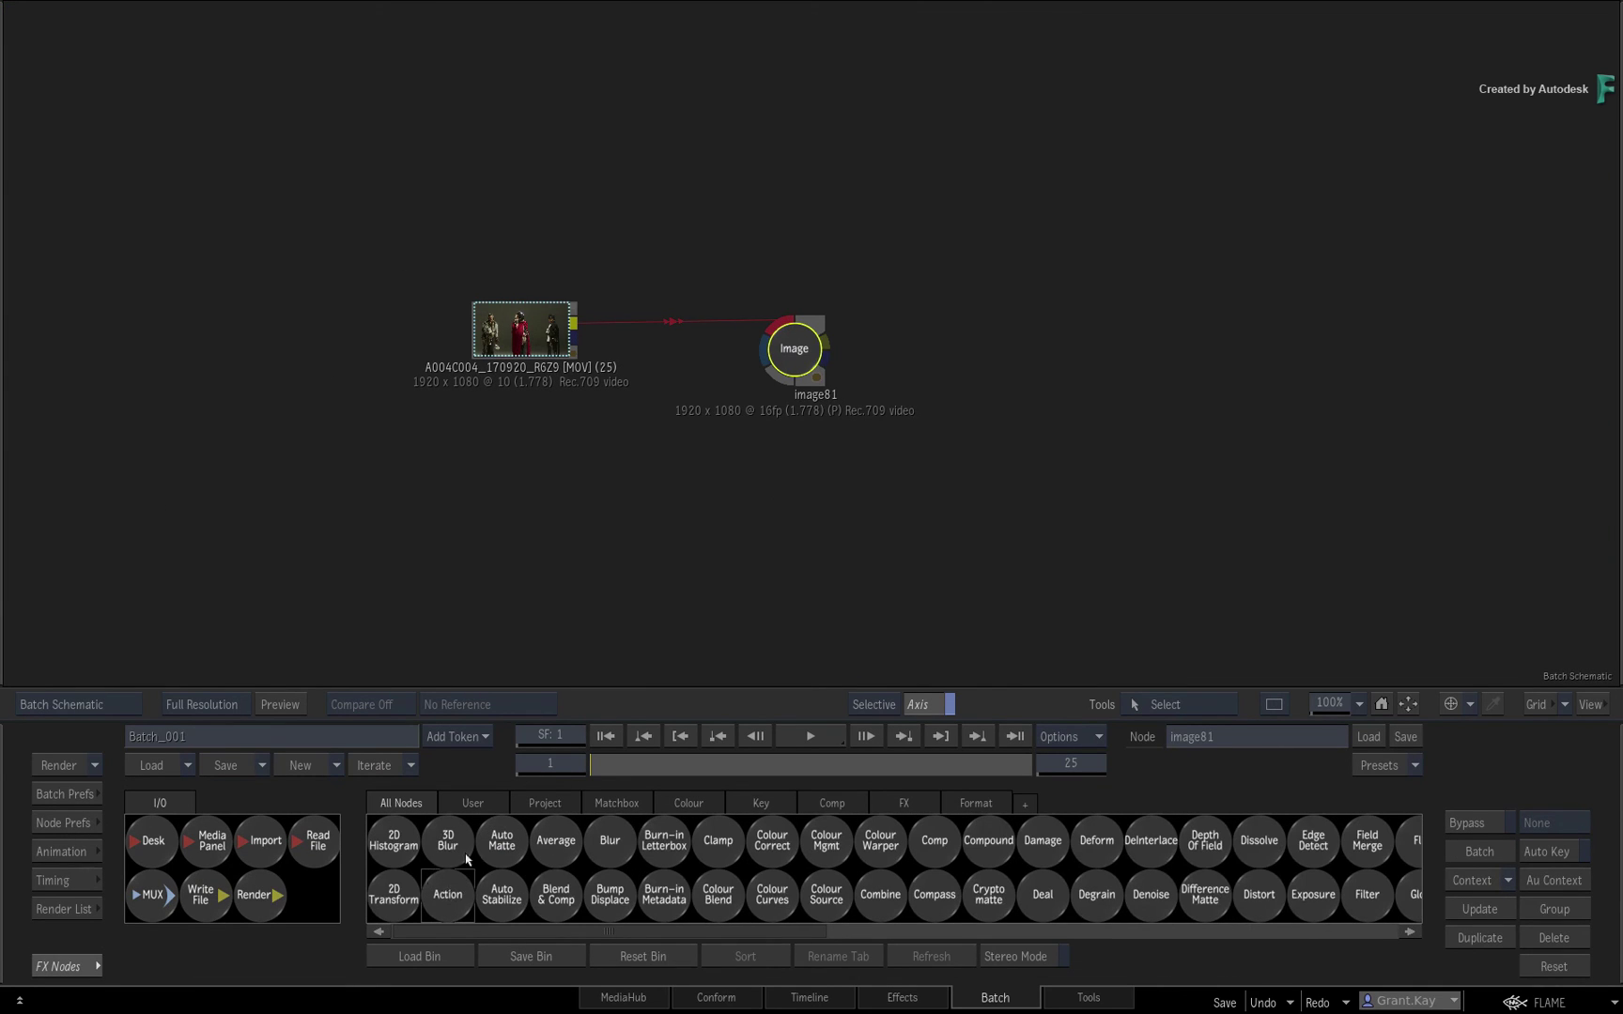
pyautogui.moveTo(448, 894); pyautogui.dragTo(762, 523)
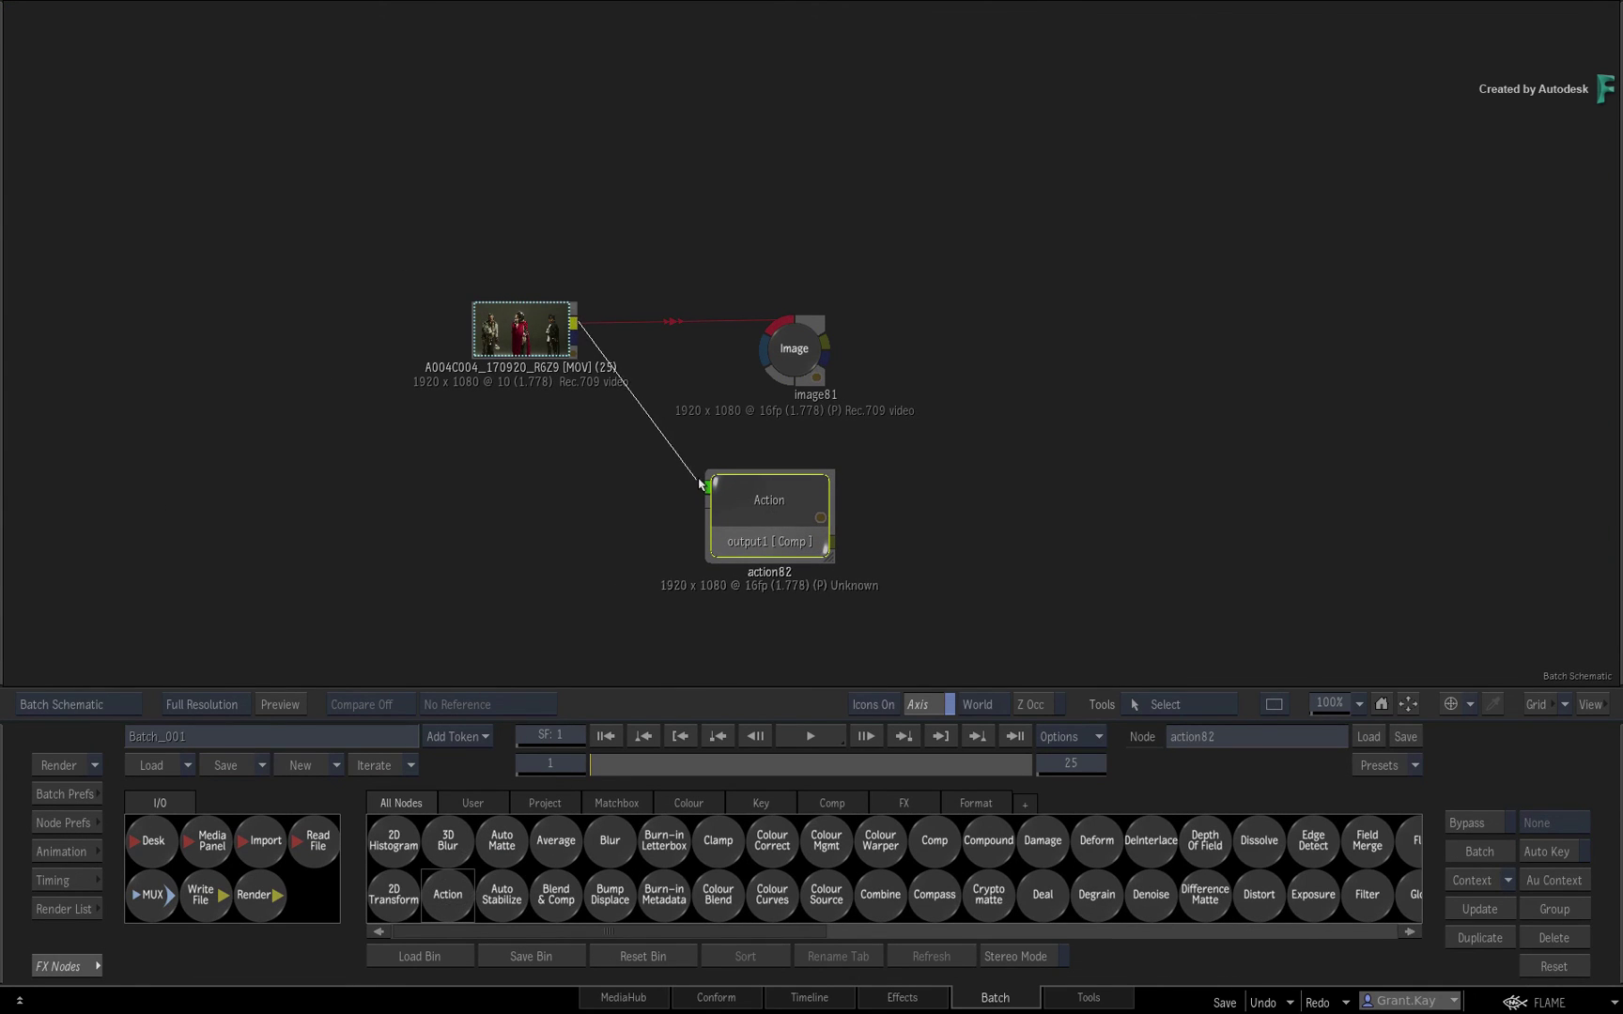
pyautogui.click(744, 510)
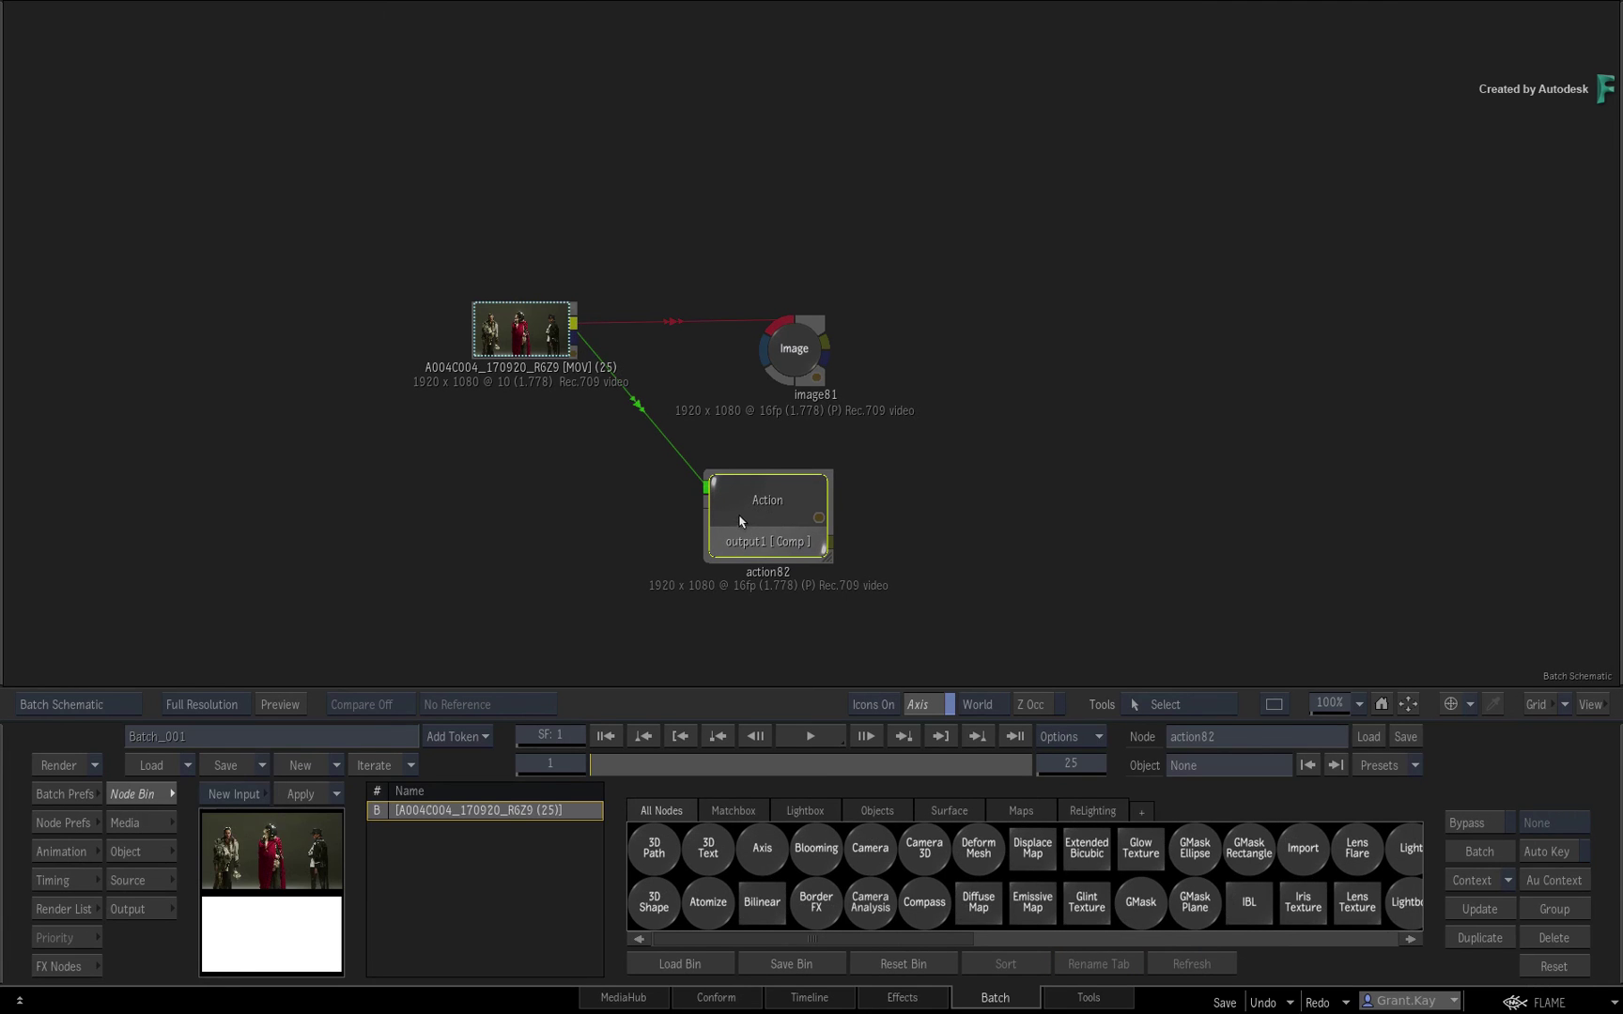
pyautogui.doubleClick(742, 515)
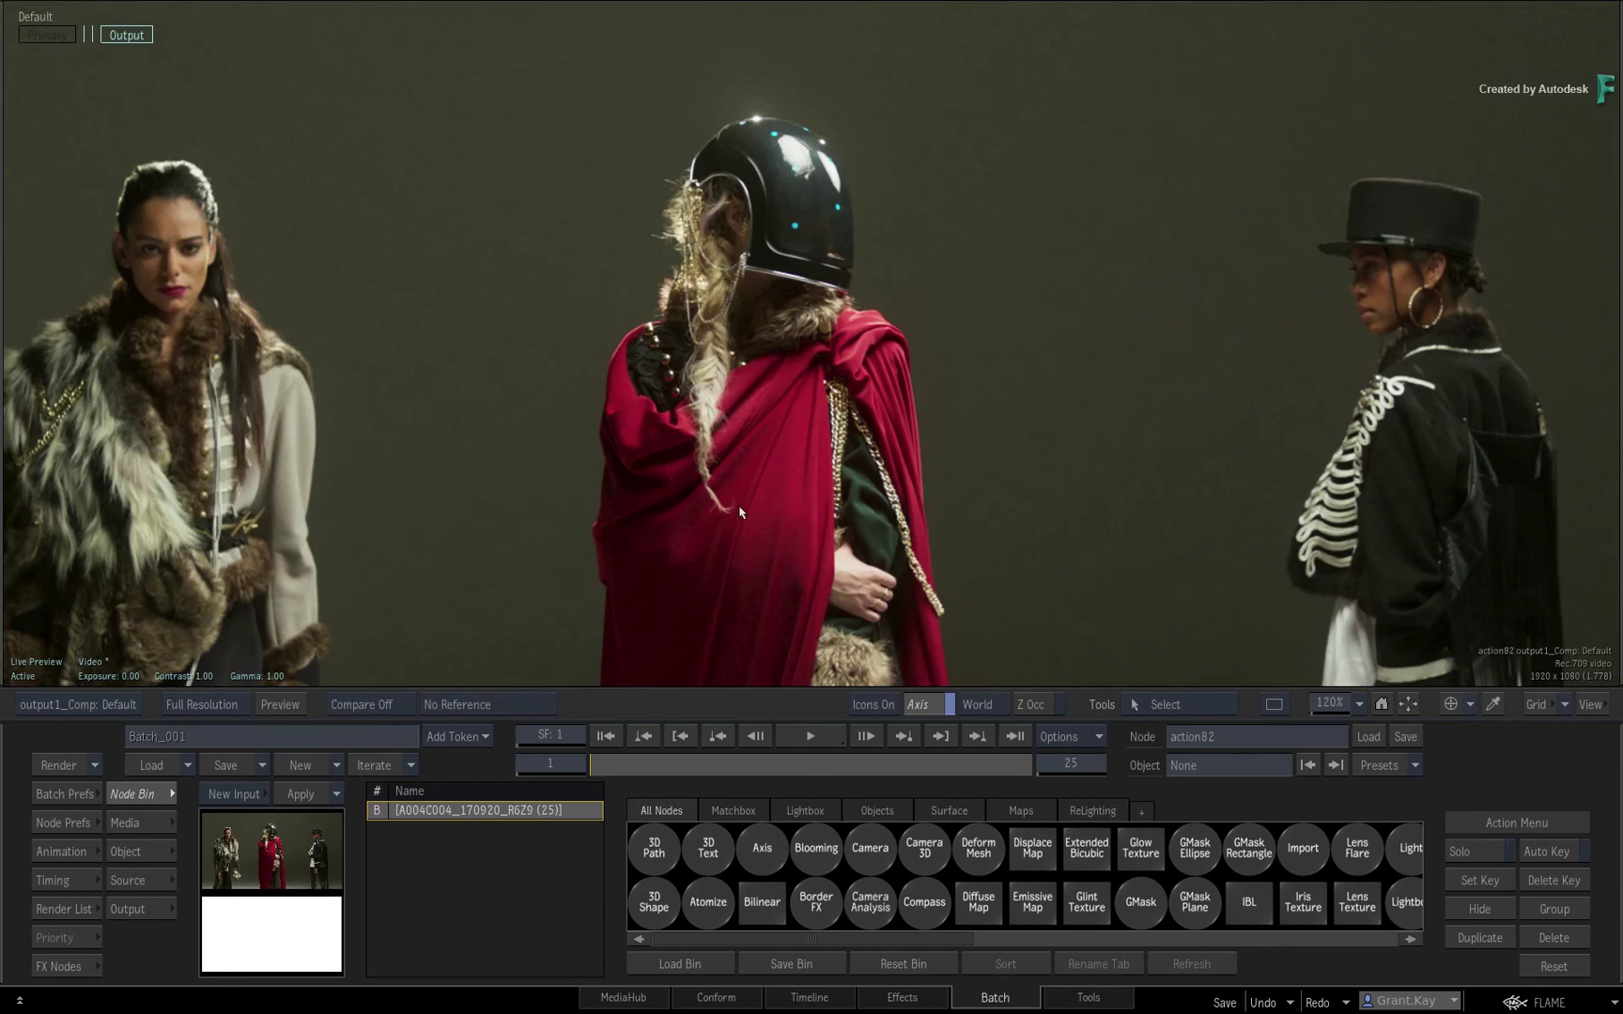
pyautogui.click(81, 824)
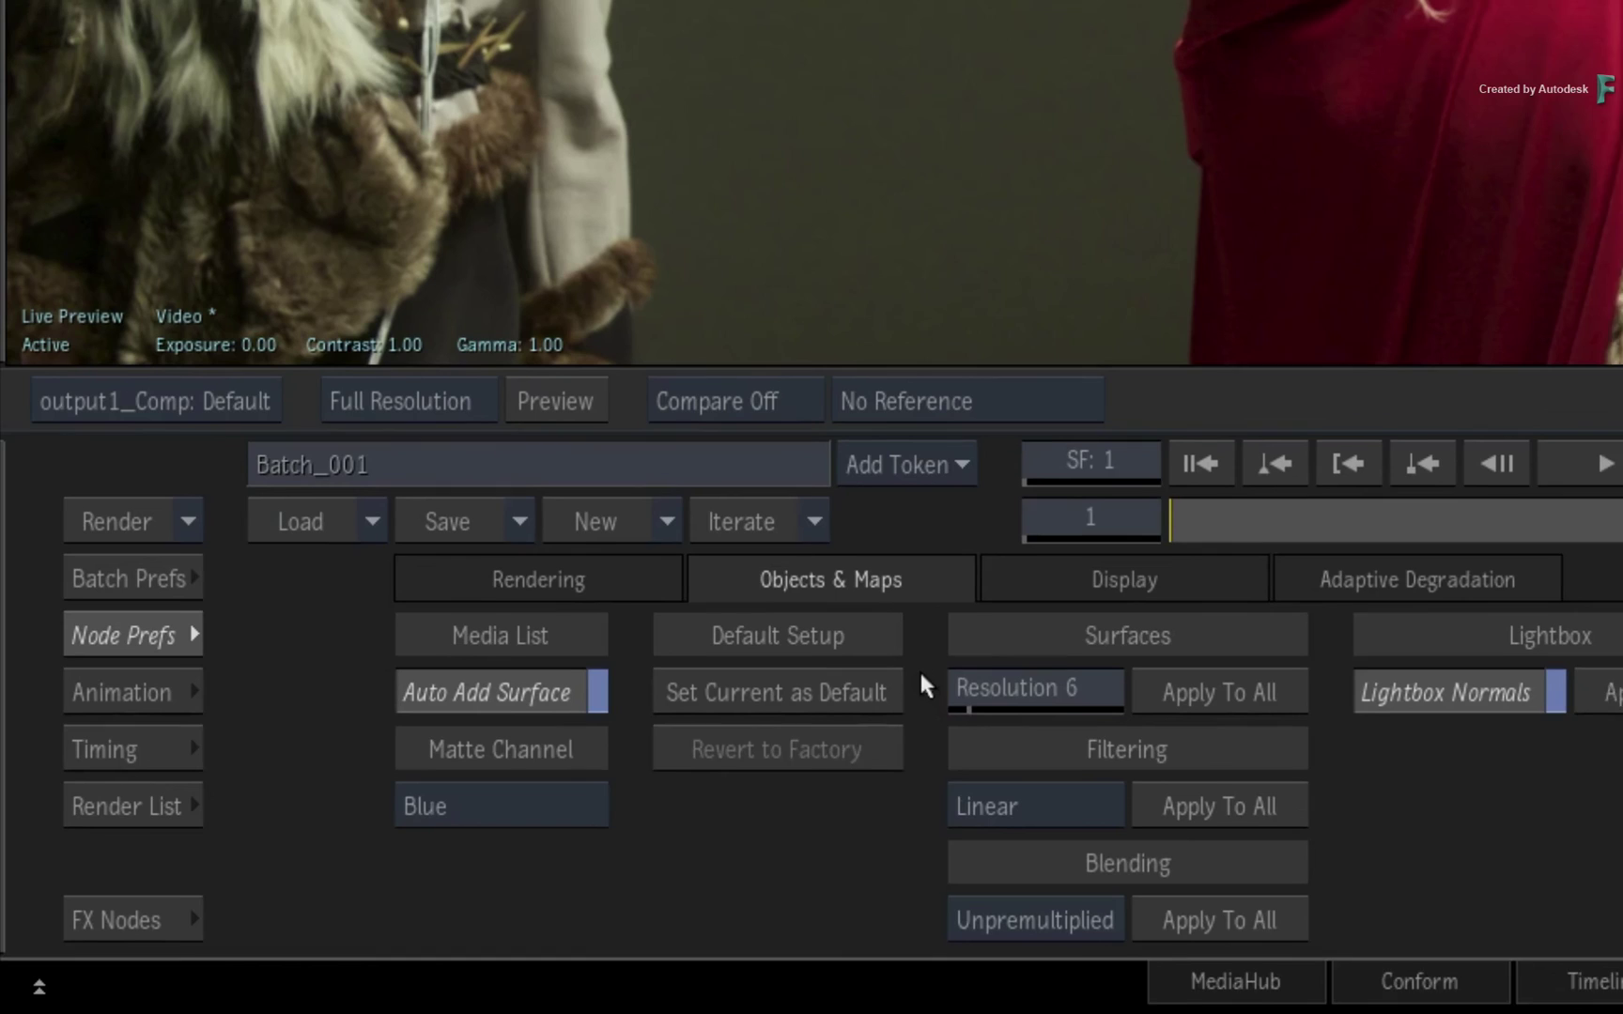